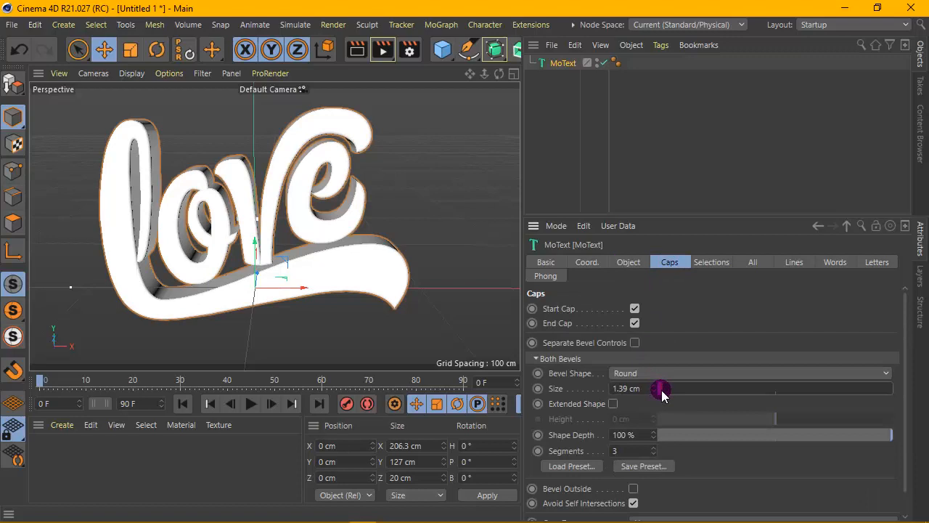
# - Set the round bevel size on both caps of the love text to 2.93 cm, checking it with a viewport render
pyautogui.moveTo(662, 392)
pyautogui.mouseDown()
pyautogui.moveTo(680, 387)
pyautogui.moveTo(666, 390)
pyautogui.mouseUp()
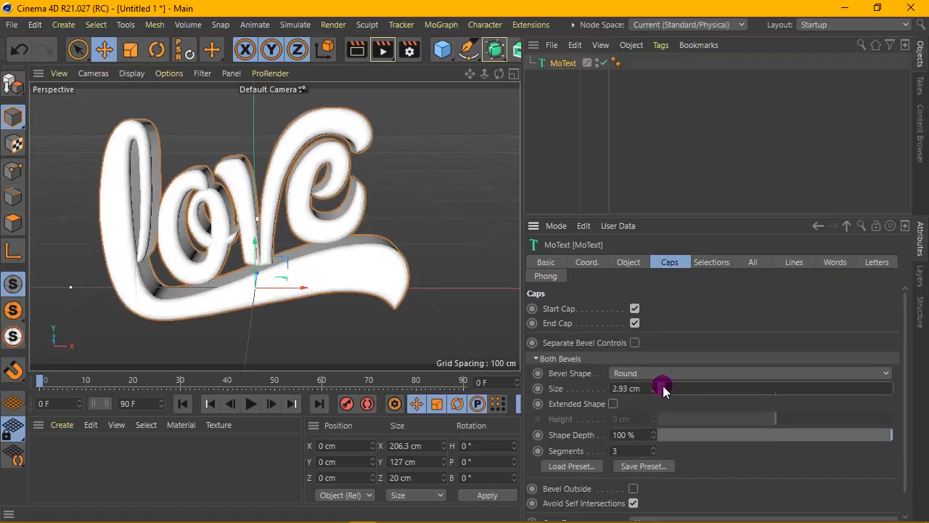
pyautogui.scroll(8, 284, 131)
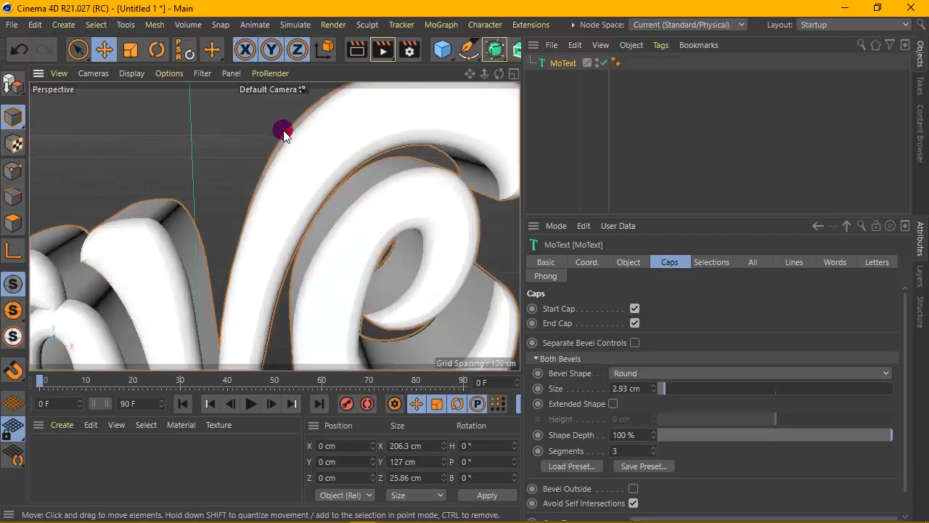
pyautogui.click(356, 49)
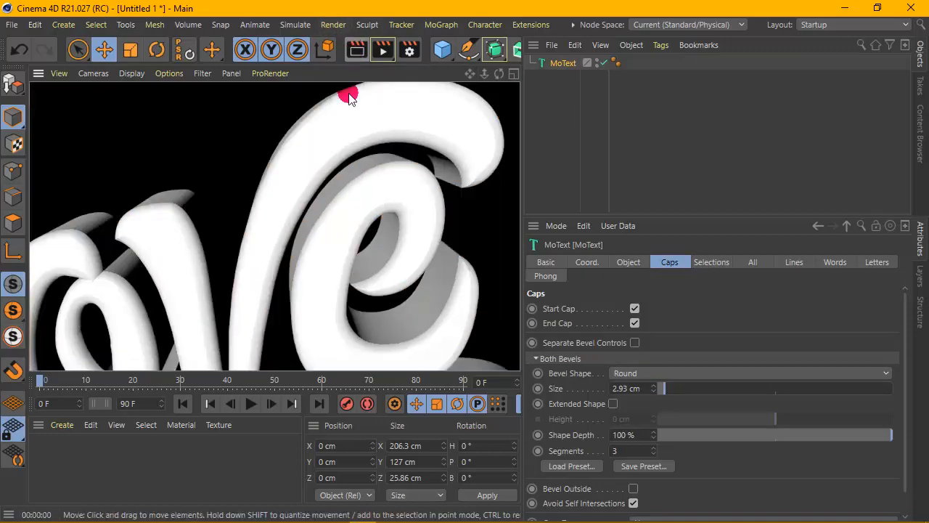
pyautogui.scroll(-8, 347, 136)
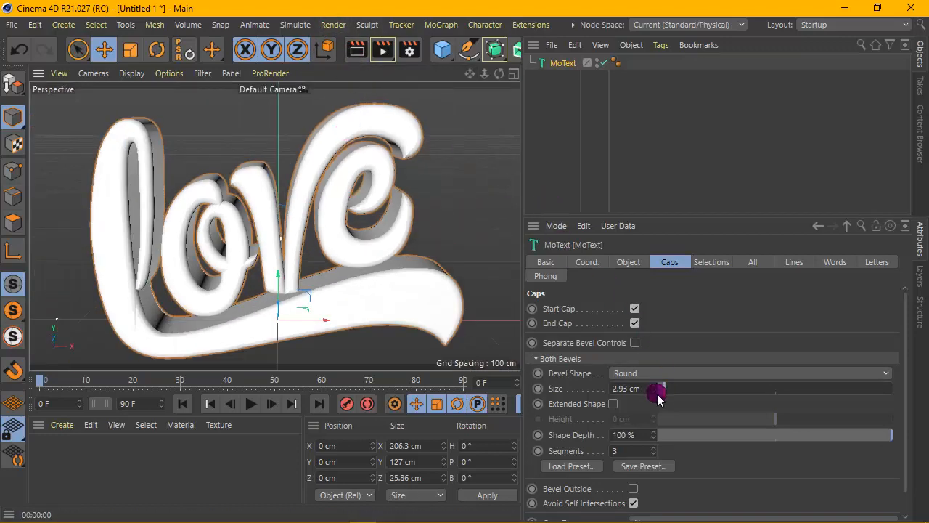
pyautogui.moveTo(664, 389); pyautogui.dragTo(662, 390)
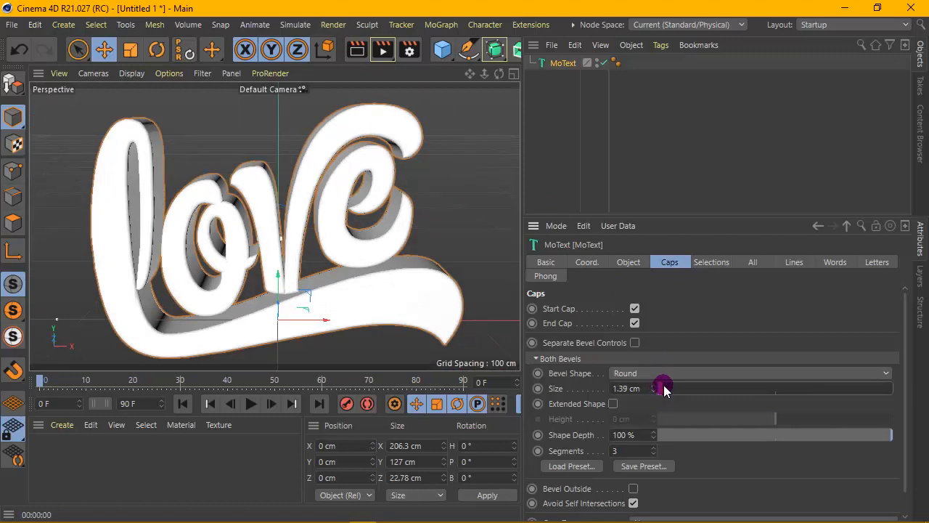
pyautogui.moveTo(664, 389); pyautogui.dragTo(666, 389)
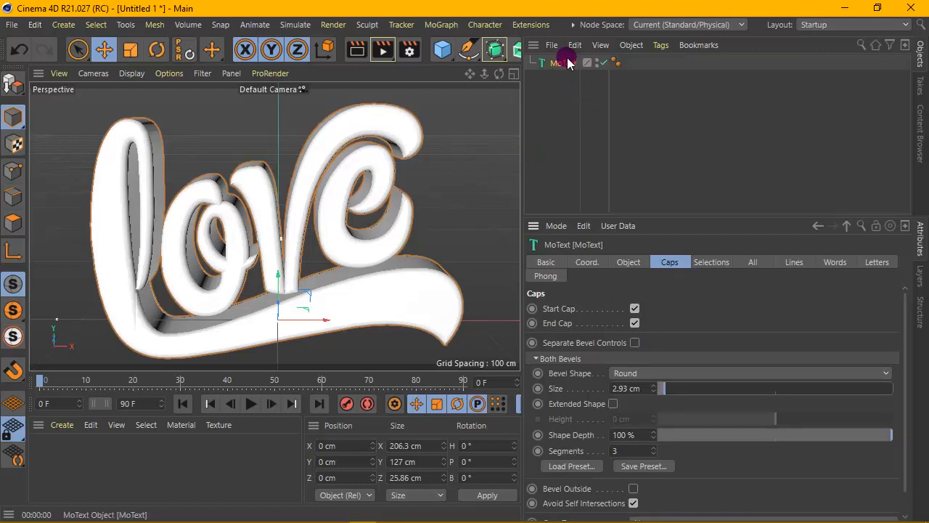
# - Make the MoText object editable and set the resulting null as root
pyautogui.click(4, 87)
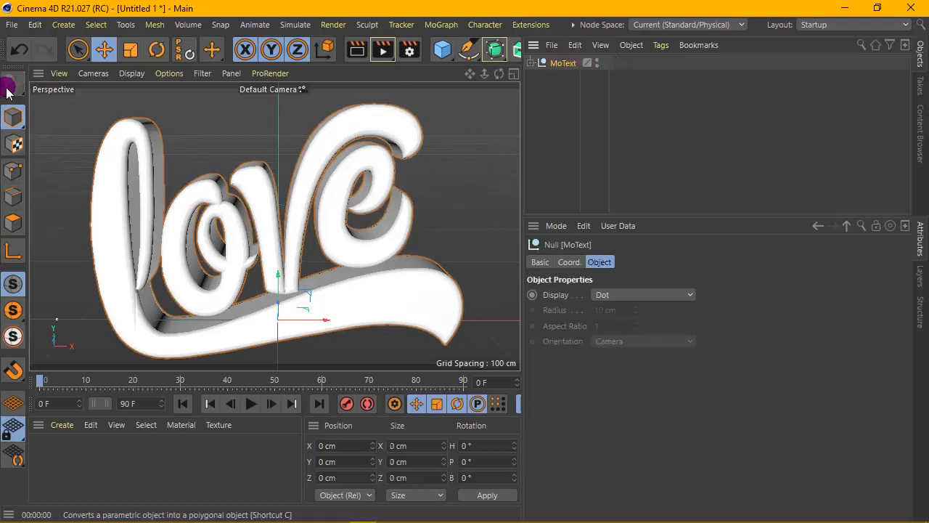
pyautogui.rightClick(550, 63)
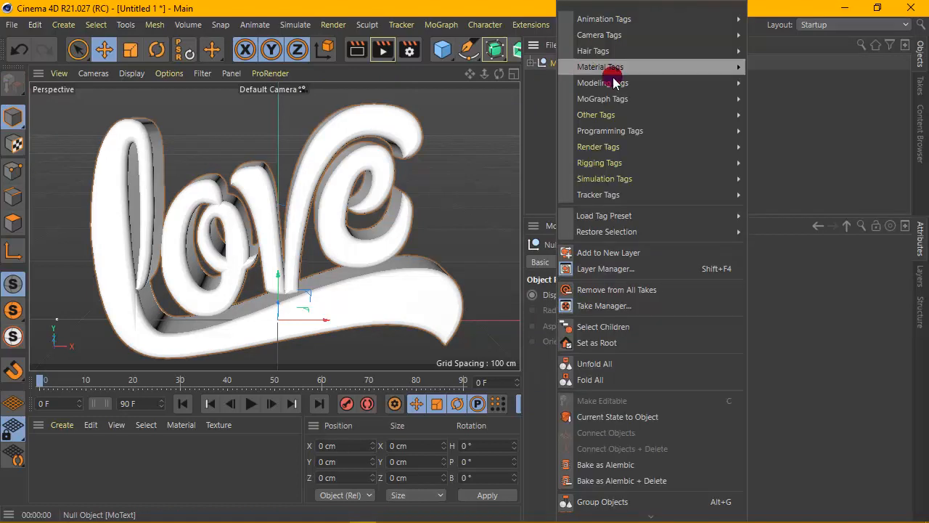
pyautogui.moveTo(624, 244)
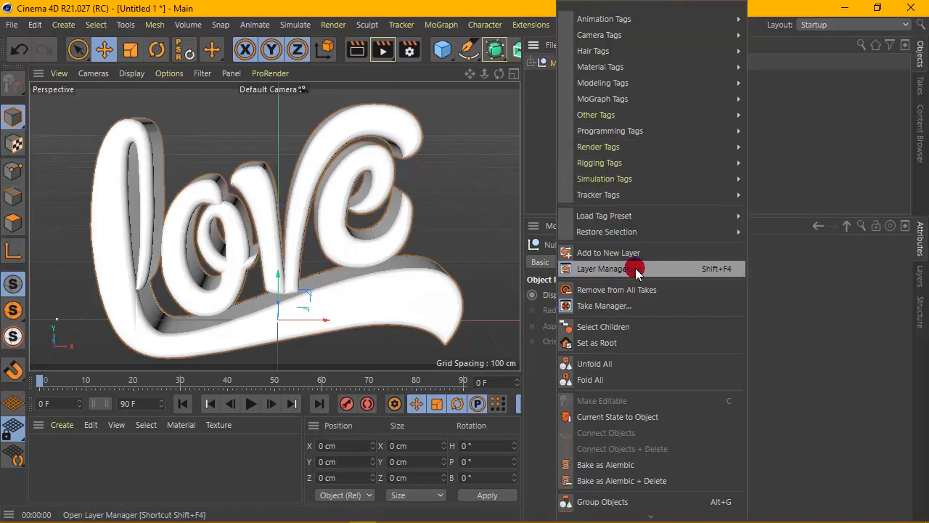
pyautogui.click(601, 343)
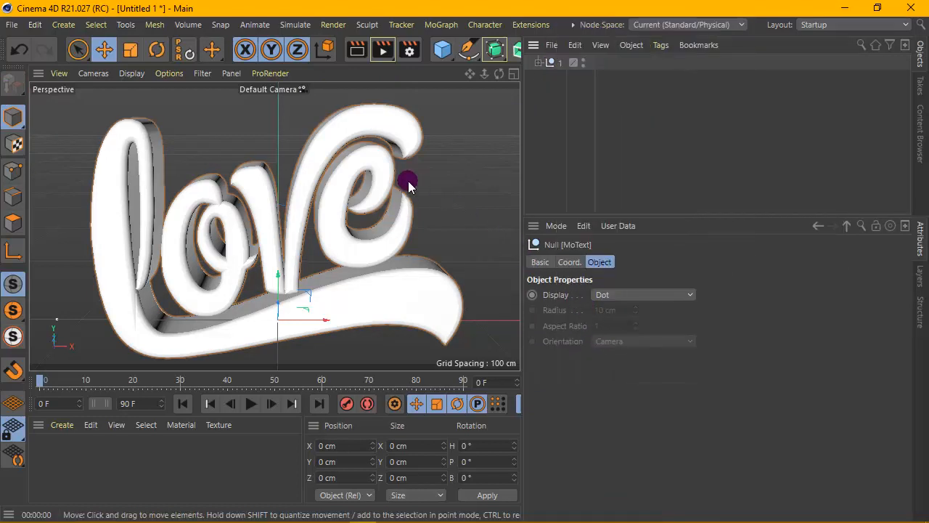
# - Select the children of null 1 and make them editable
pyautogui.rightClick(553, 64)
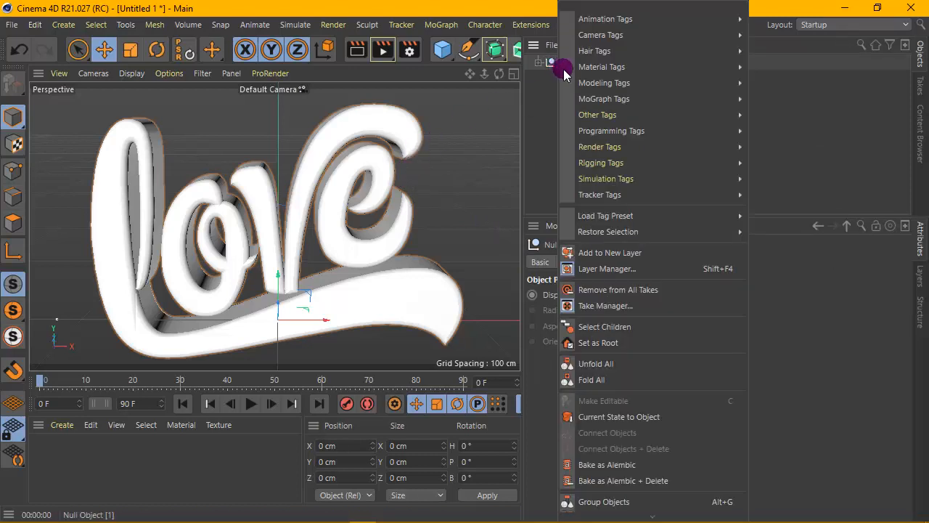
pyautogui.click(630, 328)
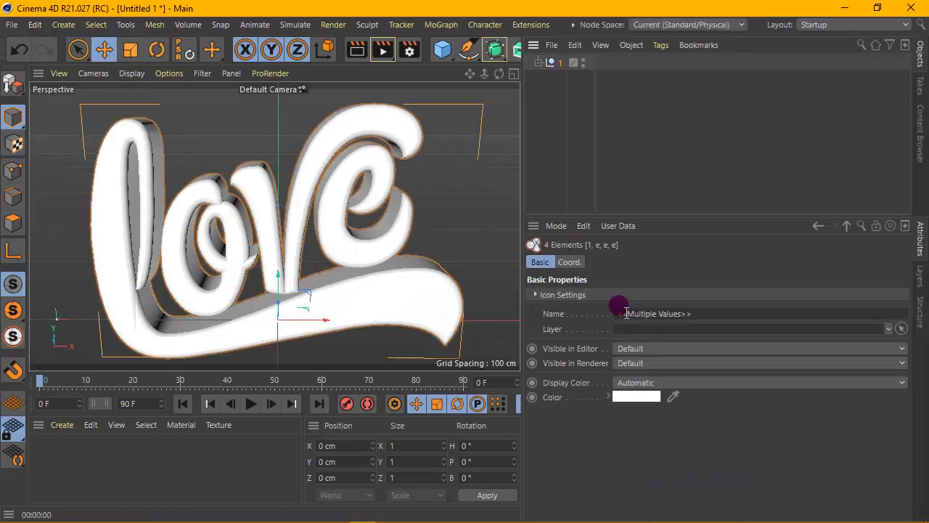
pyautogui.click(12, 85)
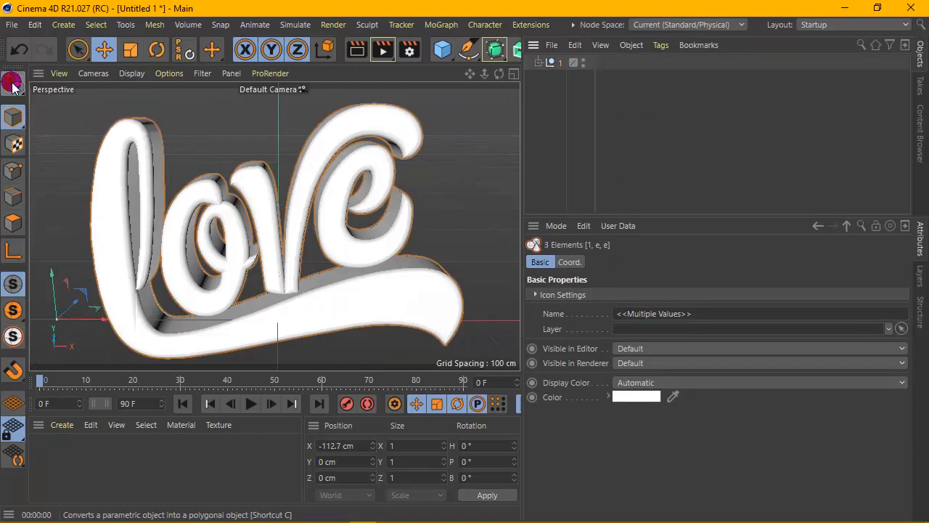
# - Merge null 1 and its children using Connect Objects + Delete, and delete all selection tags from the merged object
pyautogui.rightClick(553, 63)
pyautogui.click(630, 328)
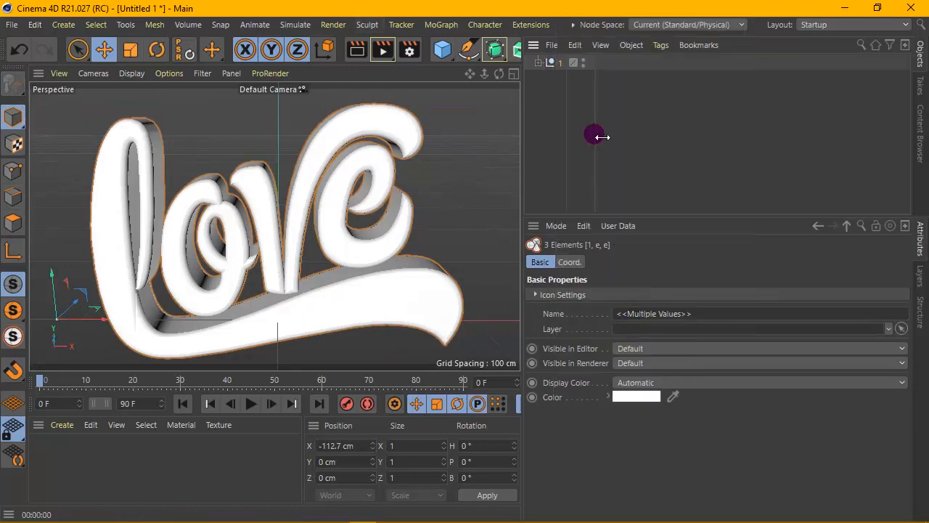
pyautogui.rightClick(550, 58)
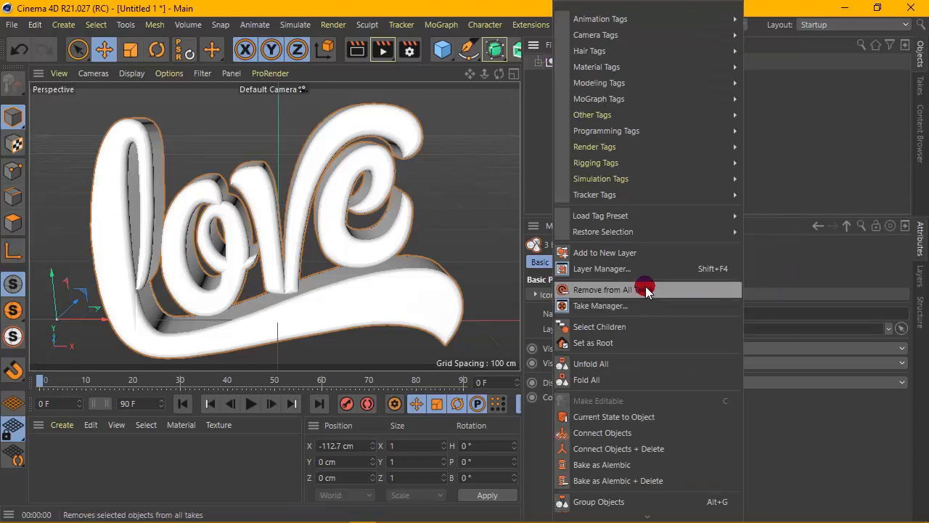
pyautogui.moveTo(633, 240)
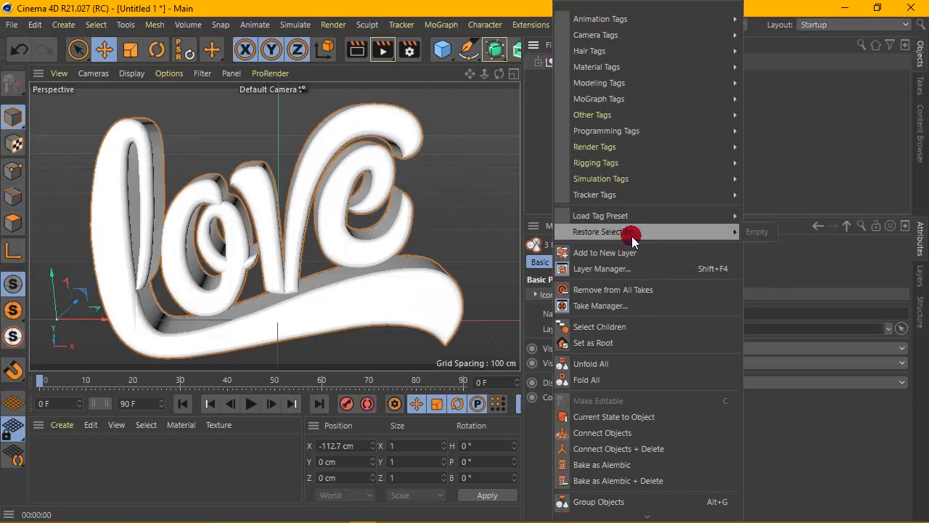
pyautogui.click(652, 447)
pyautogui.moveTo(798, 67); pyautogui.dragTo(634, 77)
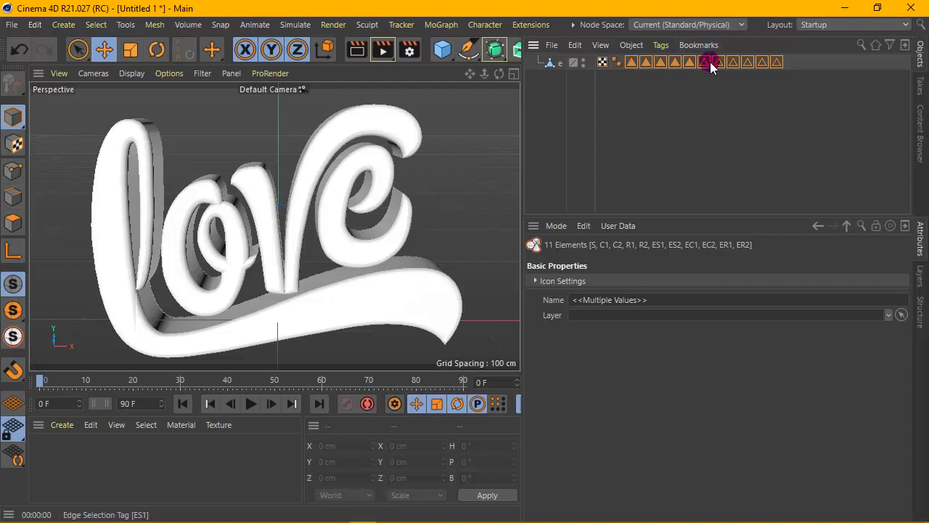
pyautogui.press('Delete')
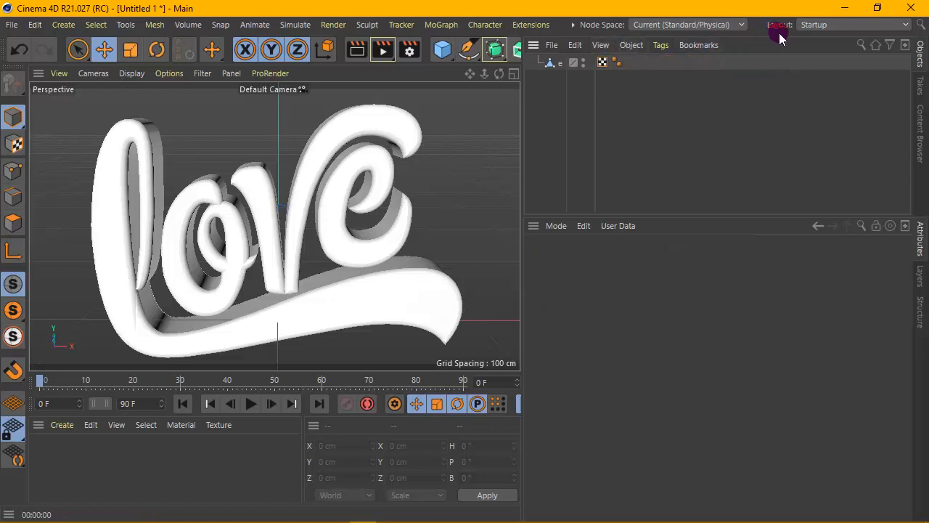
# - Switch the interface to the BP - UV Edit layout
pyautogui.click(815, 25)
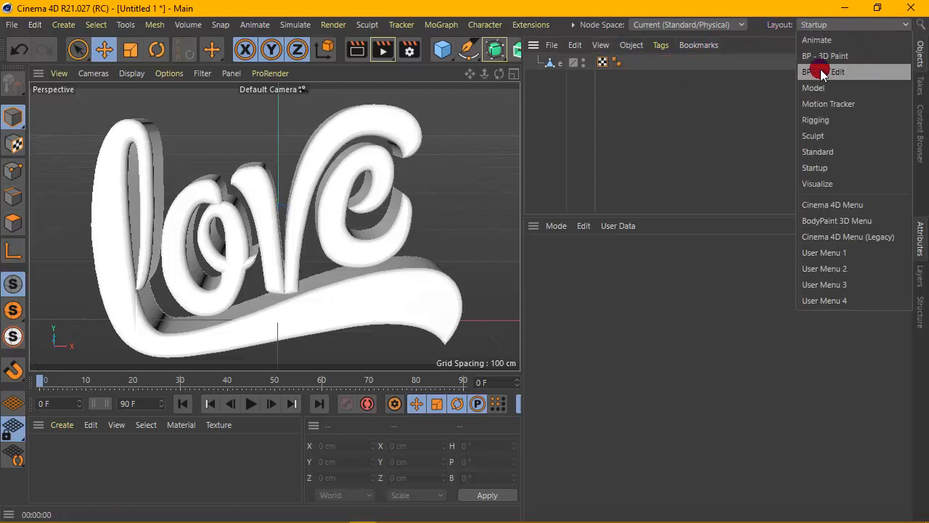
pyautogui.click(856, 73)
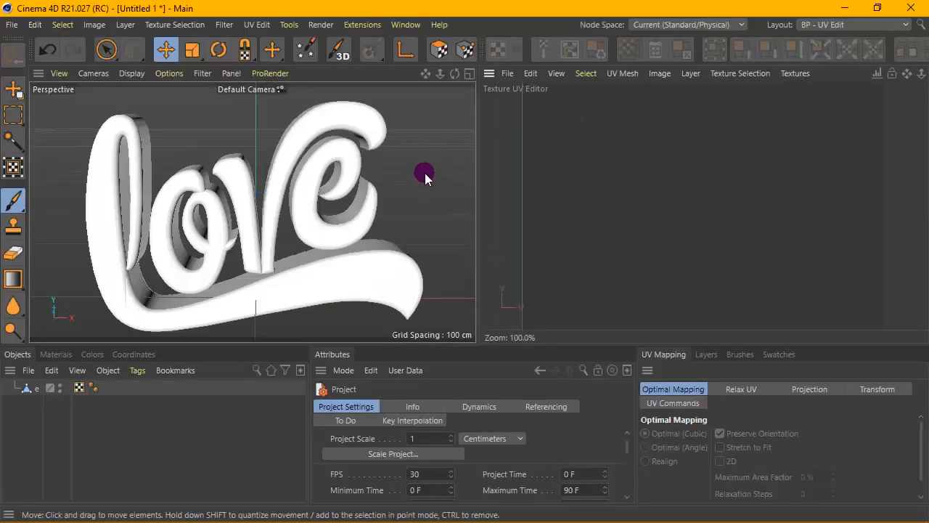
pyautogui.keyDown('alt'); pyautogui.moveTo(380, 144); pyautogui.dragTo(376, 184); pyautogui.keyUp('alt')
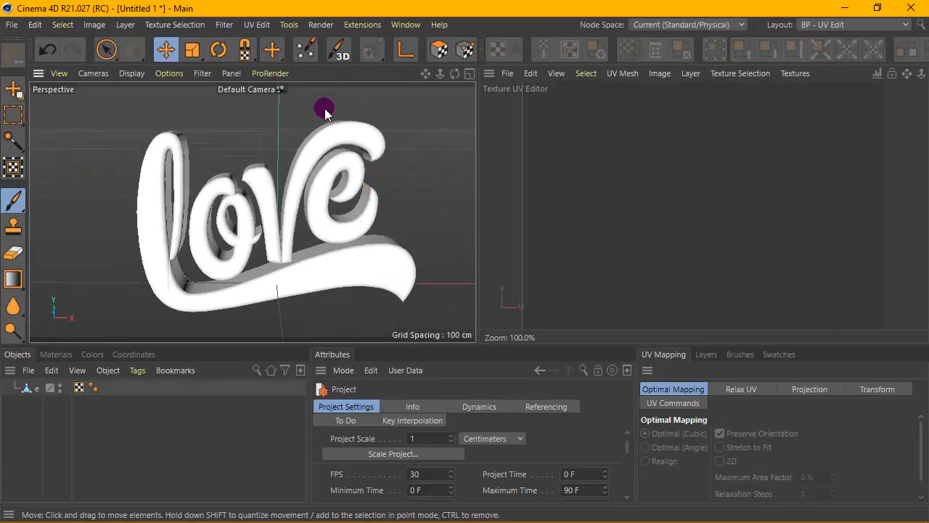
# - Run the BodyPaint 3D Setup Wizard on MoText, creating a material with a Color channel and a maximum texture size of 1024
pyautogui.click(306, 51)
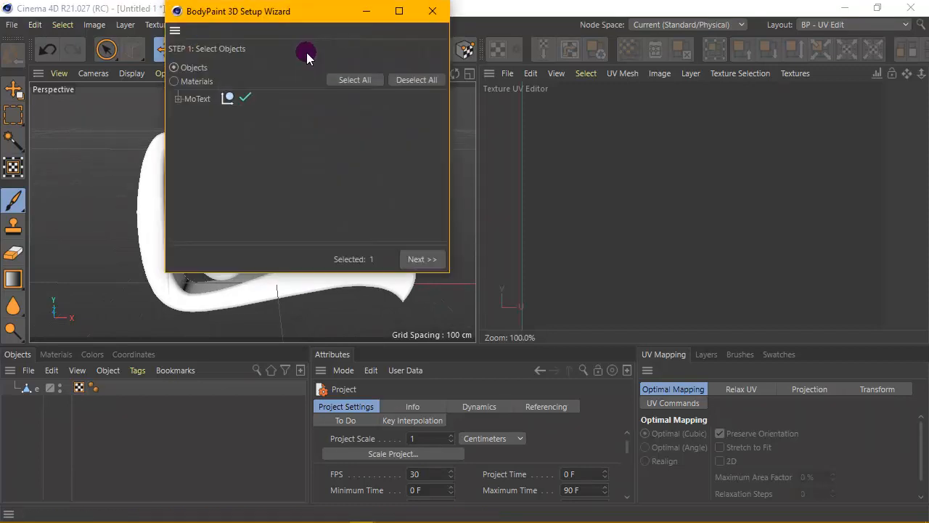
pyautogui.click(410, 264)
pyautogui.click(426, 261)
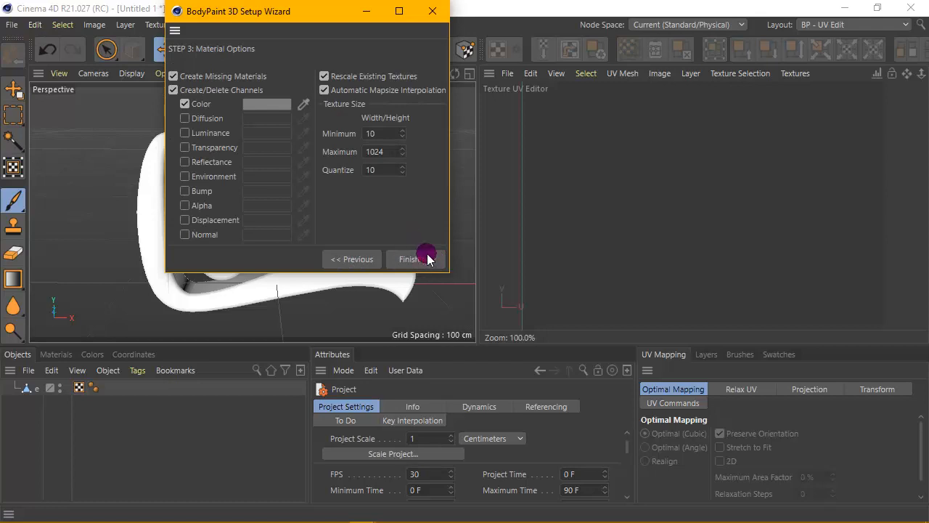
pyautogui.click(410, 259)
pyautogui.click(425, 258)
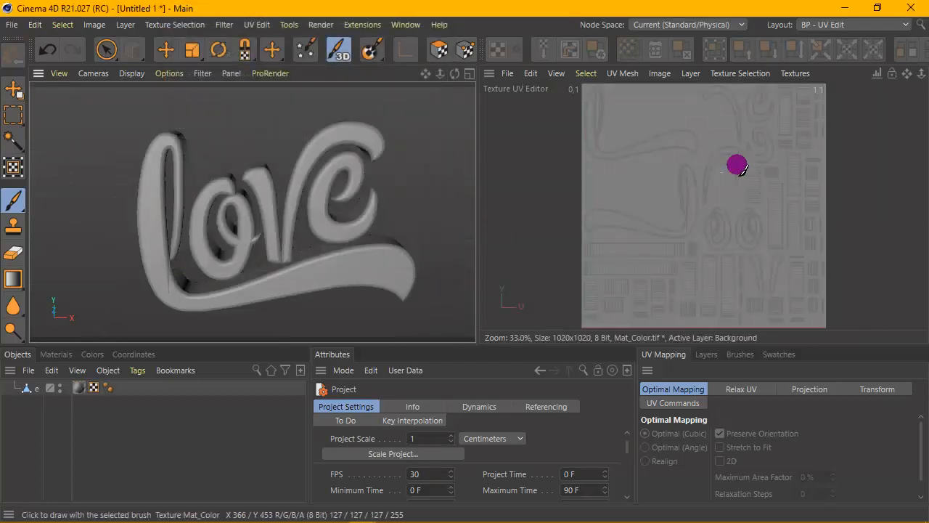
pyautogui.scroll(2, 758, 192)
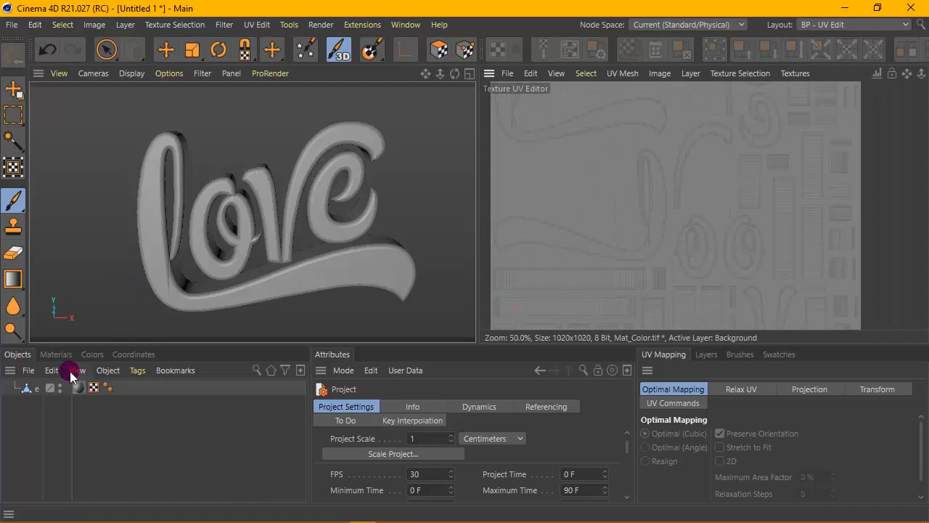
# - Set the solid paint color to blue with hue 237°, saturation 90% and value 100%
pyautogui.click(92, 354)
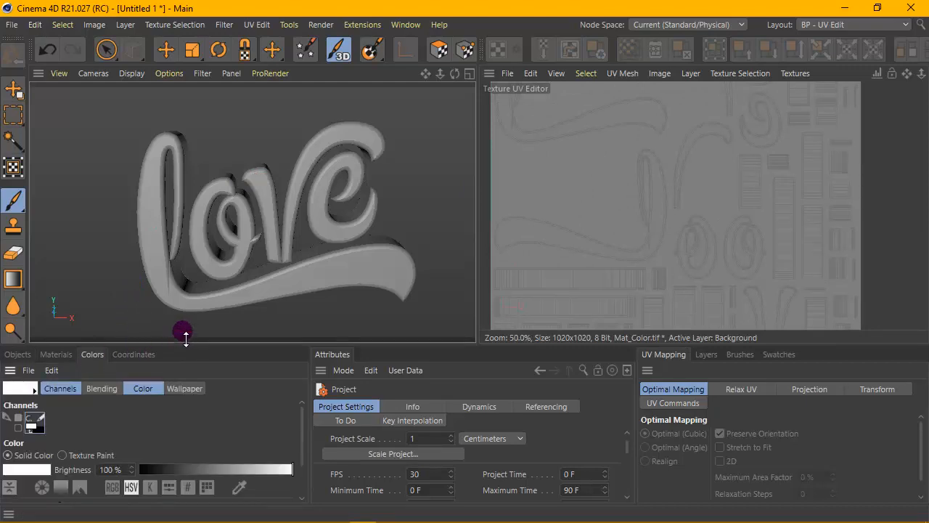
pyautogui.moveTo(186, 338); pyautogui.dragTo(197, 264)
pyautogui.moveTo(224, 426)
pyautogui.mouseDown()
pyautogui.moveTo(208, 426)
pyautogui.moveTo(237, 429)
pyautogui.moveTo(221, 426)
pyautogui.mouseUp()
pyautogui.click(280, 443)
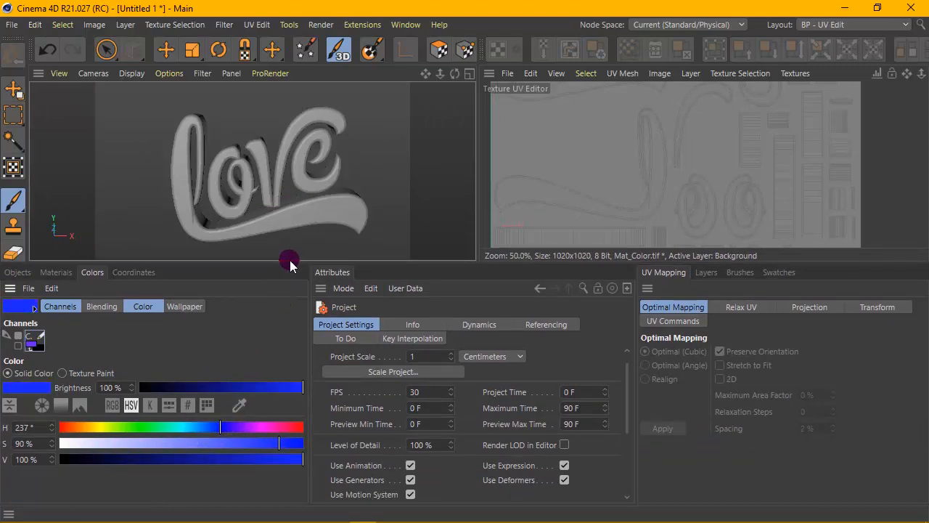
pyautogui.moveTo(292, 269); pyautogui.dragTo(298, 389)
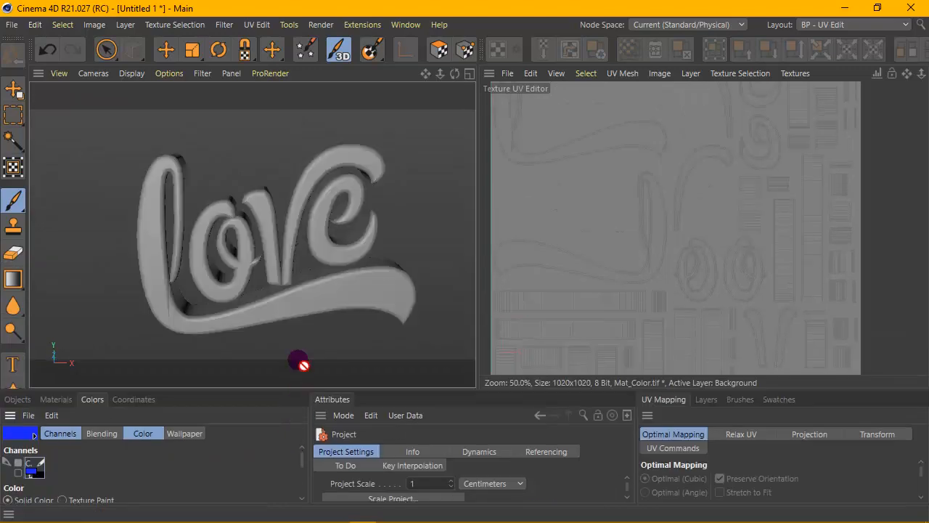
# - Activate UV Polygon Edit mode and select all UV polygons of the text
pyautogui.click(439, 47)
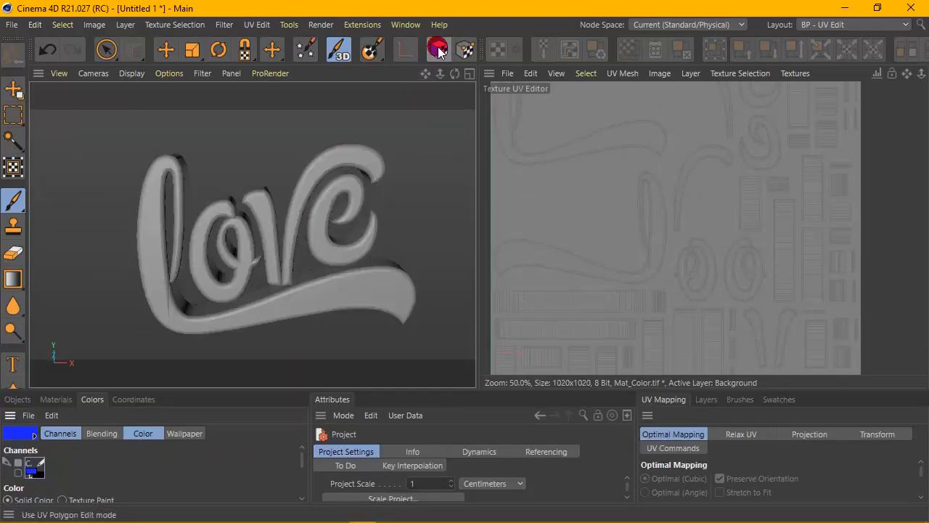
pyautogui.click(439, 52)
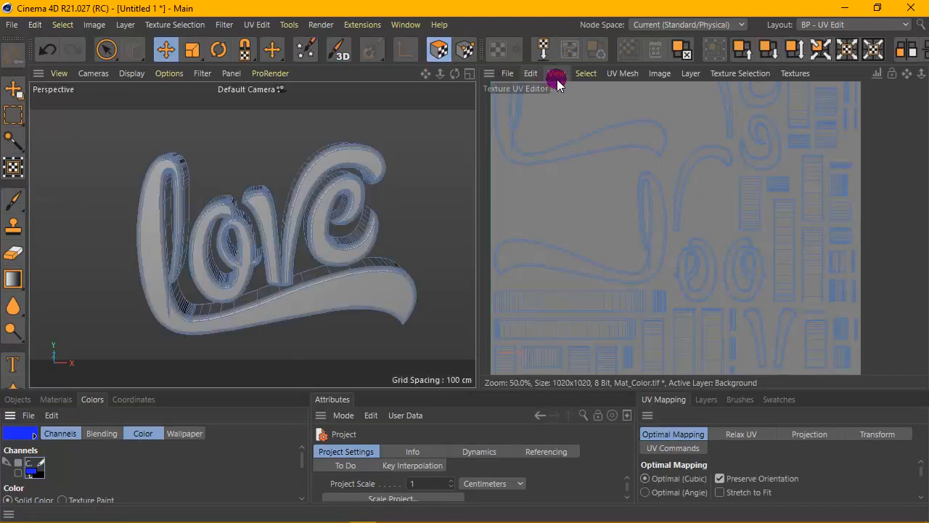
pyautogui.click(588, 73)
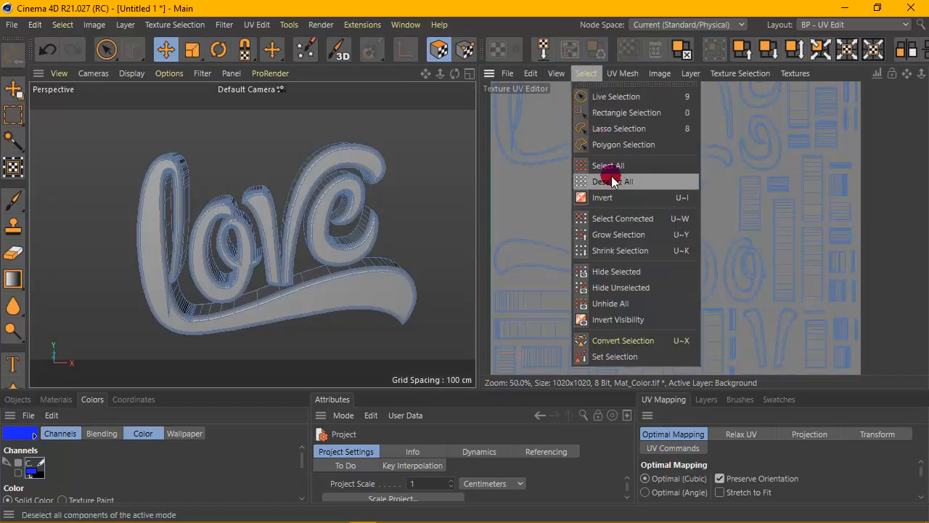
pyautogui.click(610, 166)
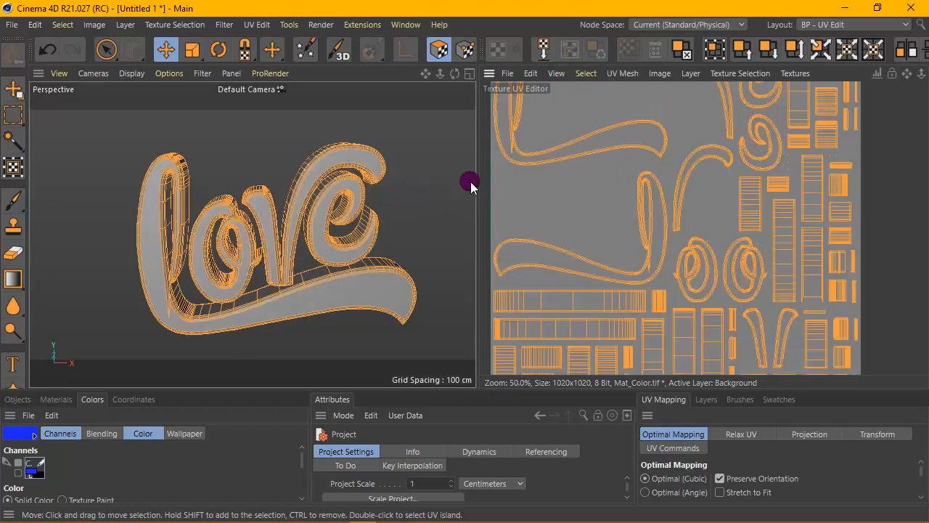
# - Fill the selected UV polygons with the blue paint color on the texture layer
pyautogui.scroll(-1, 574, 212)
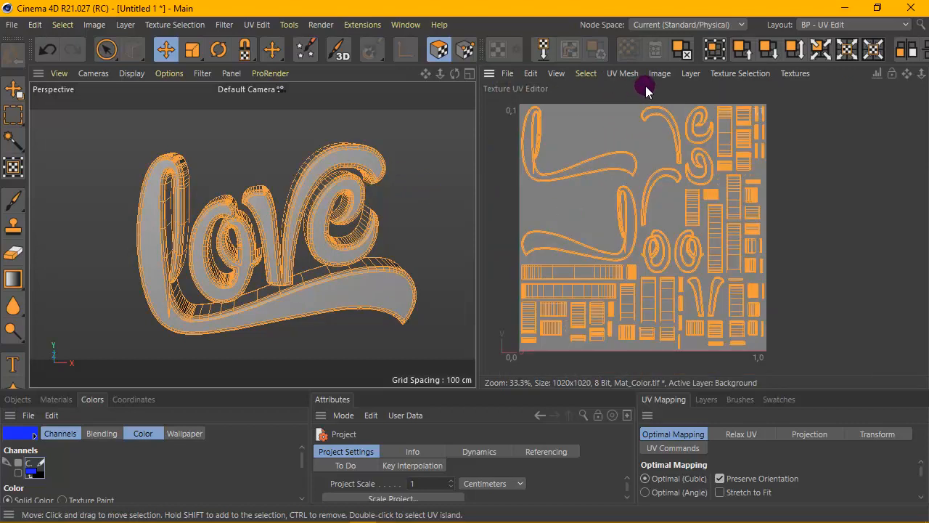
pyautogui.click(690, 73)
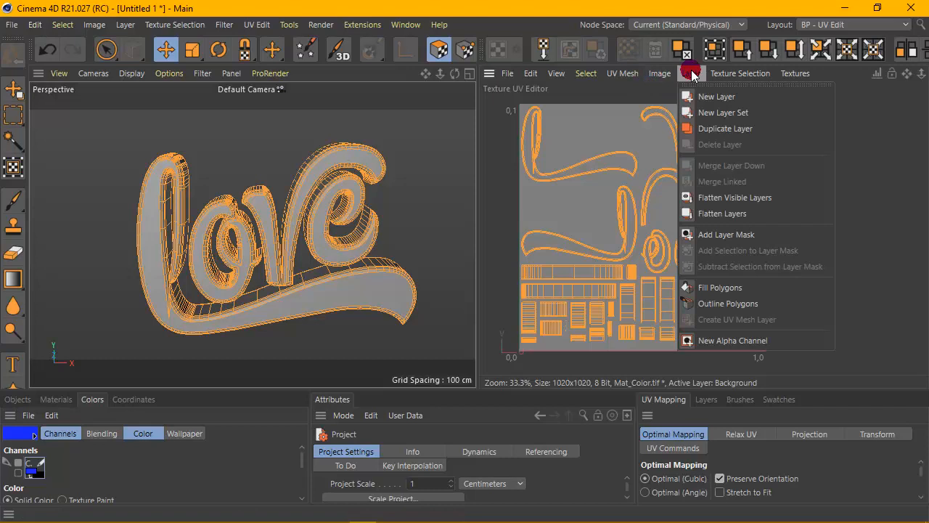
pyautogui.click(724, 288)
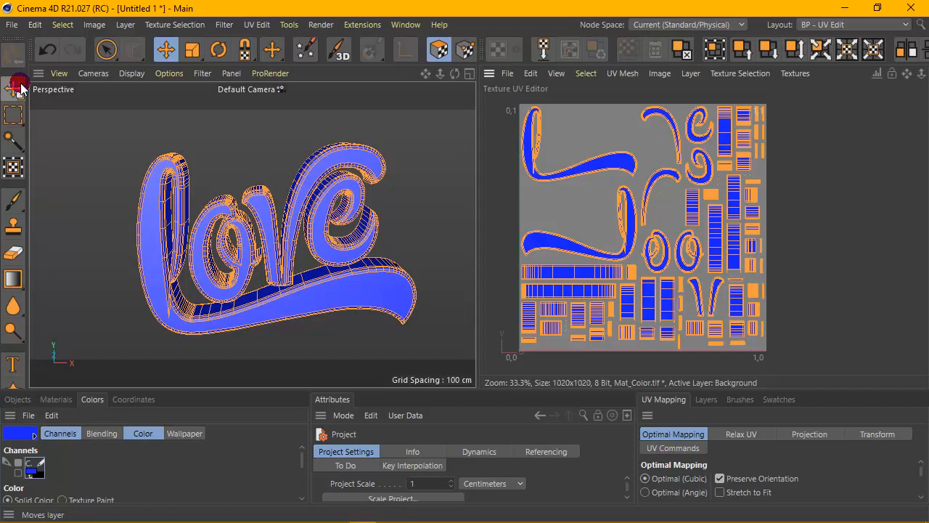
# - Clear the UV polygon selection with the Live Selection tool and inspect the blue fill on the text and UV map
pyautogui.click(105, 50)
pyautogui.click(196, 152)
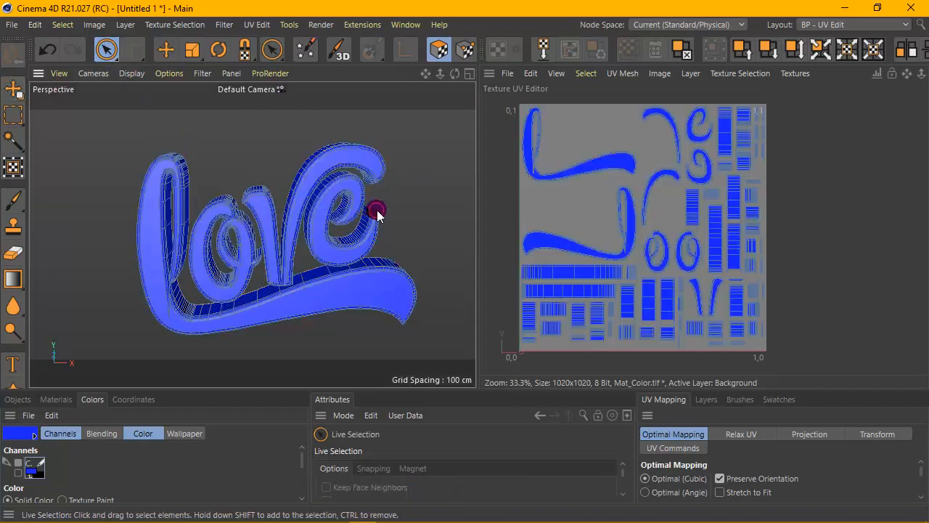
pyautogui.scroll(3, 353, 224)
pyautogui.scroll(2, 737, 279)
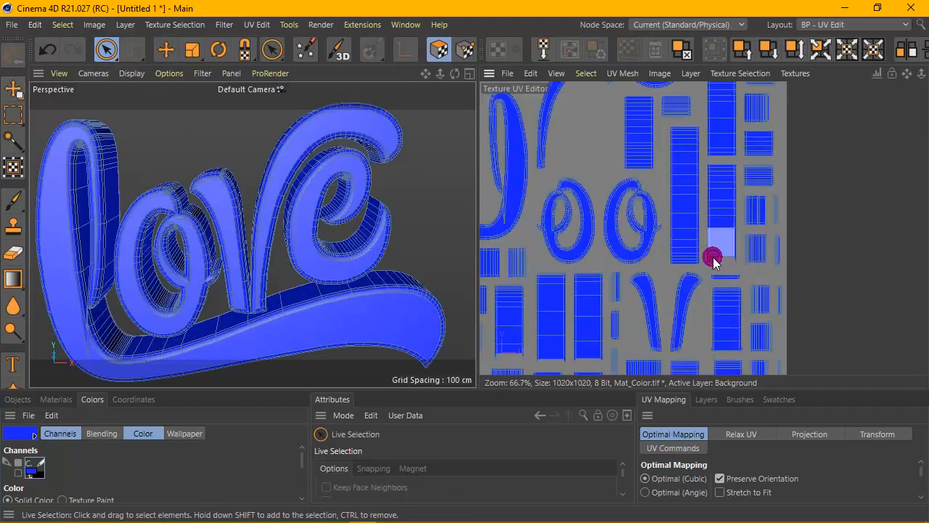
pyautogui.scroll(-2, 714, 257)
pyautogui.scroll(-3, 243, 195)
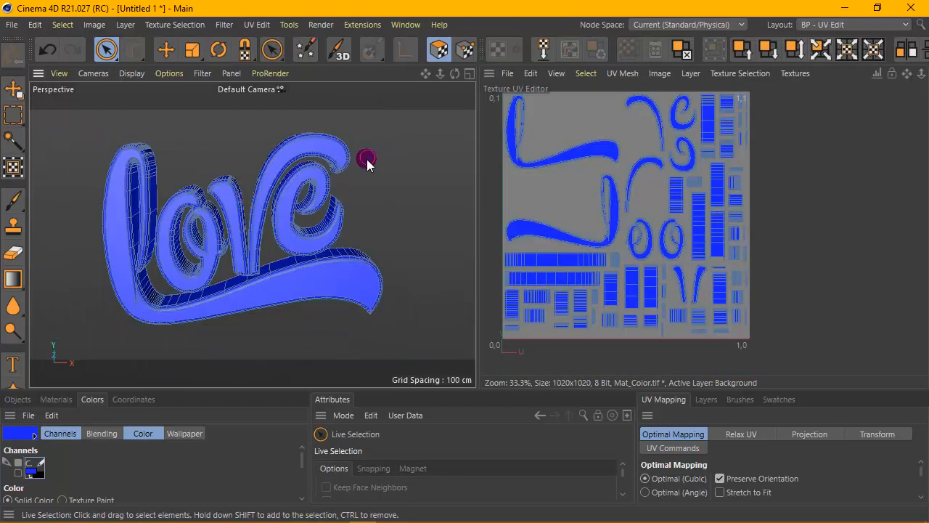
pyautogui.scroll(-1, 535, 217)
pyautogui.click(537, 220)
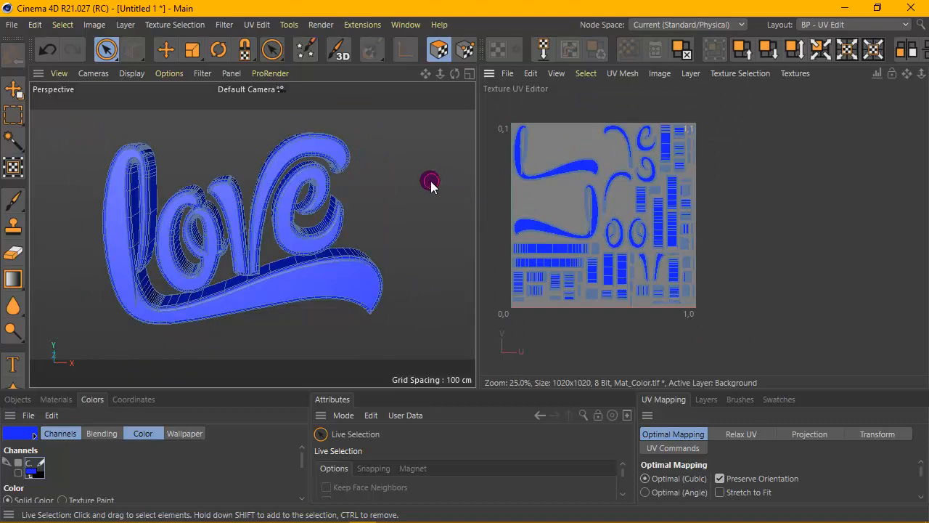
# - Export the text as love.fbx in FBX version 7.5 (2016), with Textures and Materials and Embed Textures enabled
pyautogui.click(11, 26)
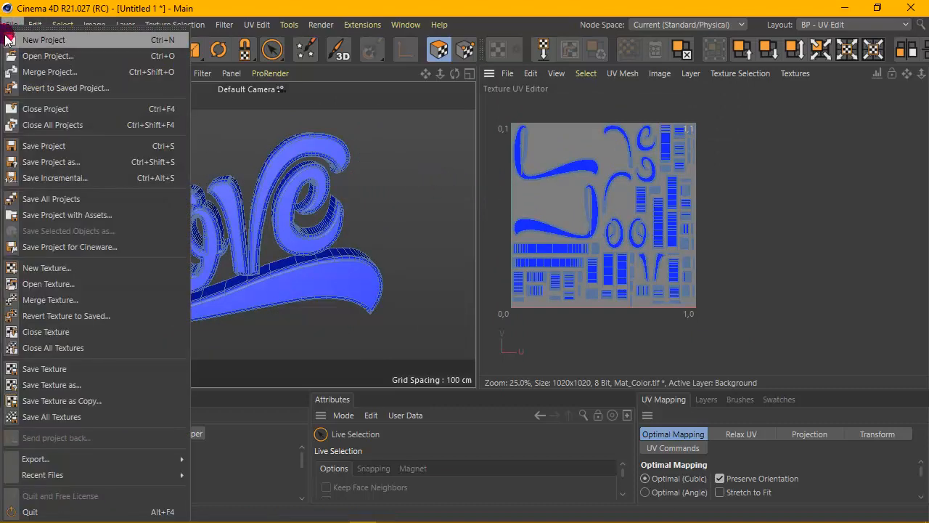
pyautogui.click(37, 25)
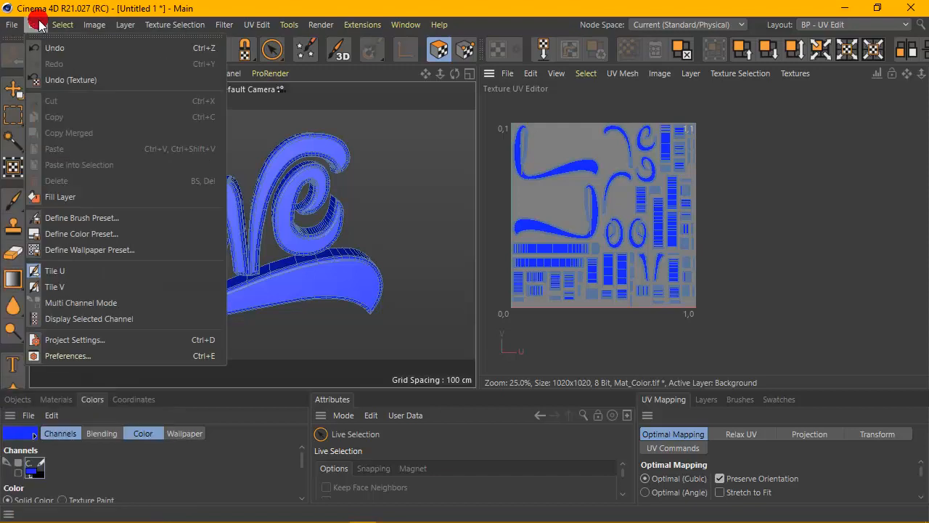
pyautogui.click(15, 25)
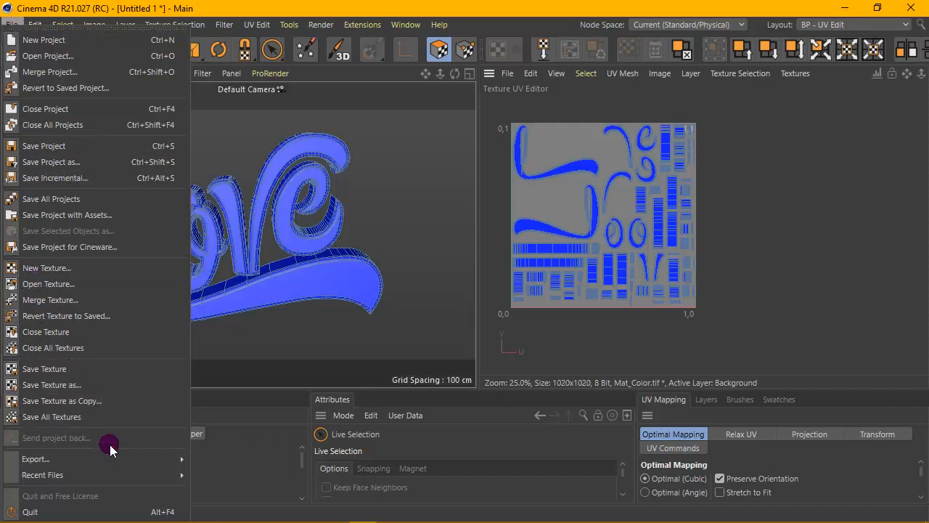
pyautogui.moveTo(120, 460)
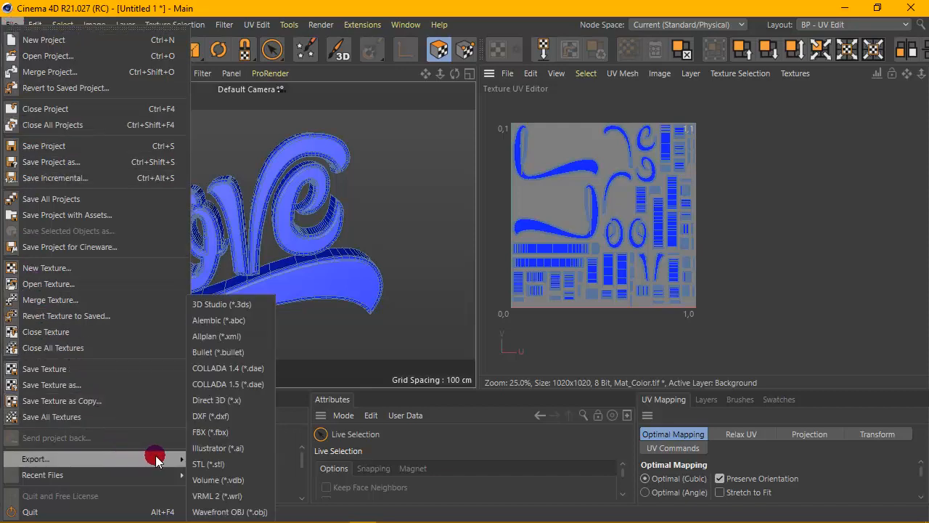
pyautogui.click(247, 433)
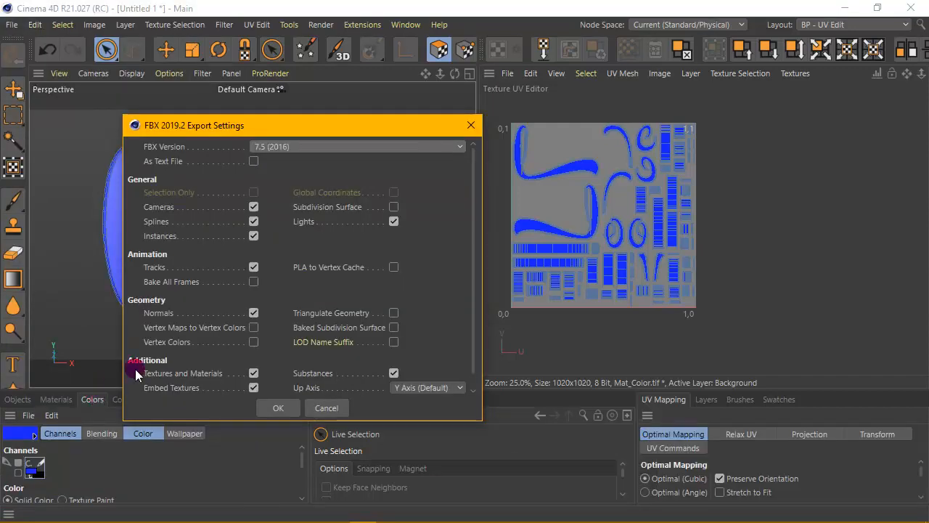
pyautogui.click(278, 409)
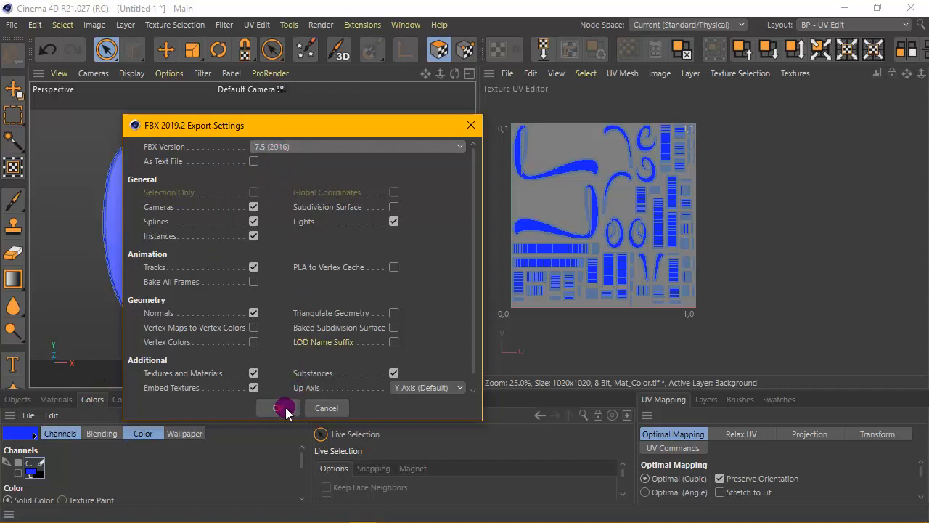
pyautogui.click(284, 408)
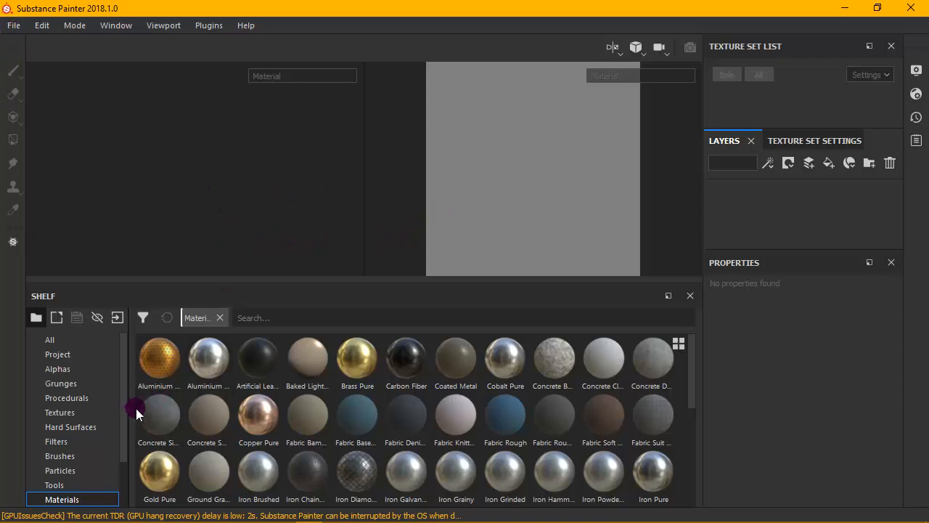
# - Switch to Substance Painter and start a new project
pyautogui.scroll(-5, 614, 393)
pyautogui.scroll(5, 631, 392)
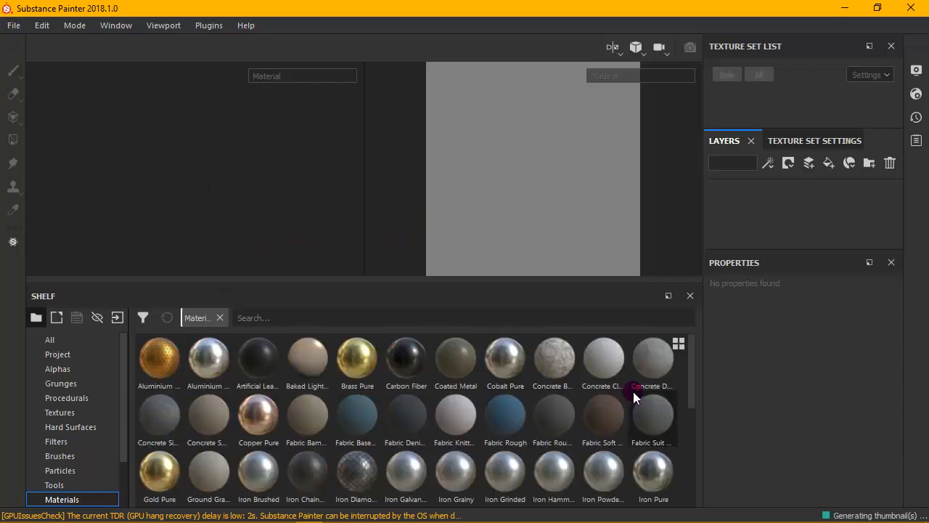
pyautogui.click(14, 26)
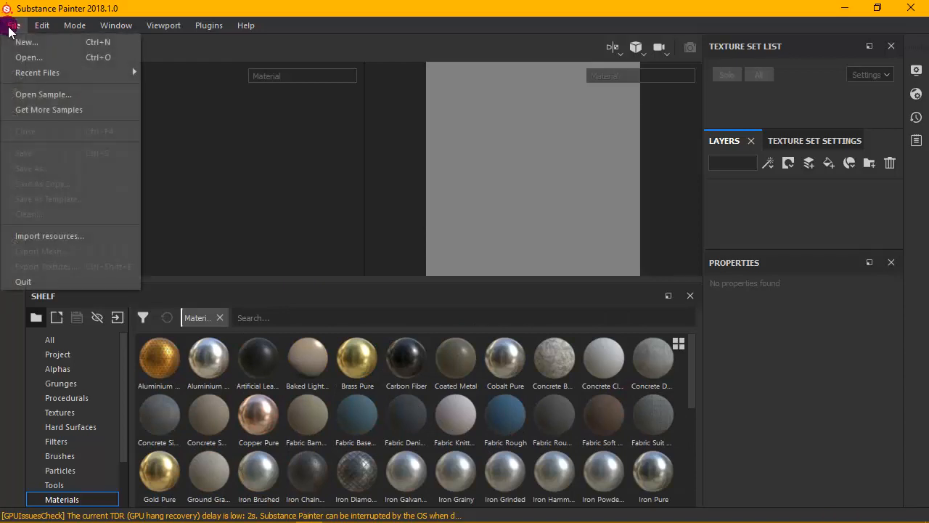
pyautogui.click(108, 42)
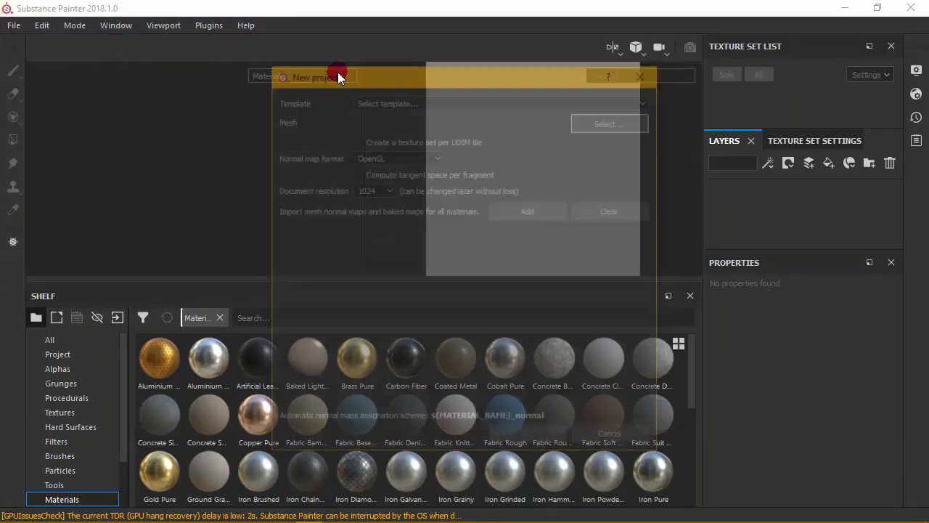
pyautogui.click(355, 140)
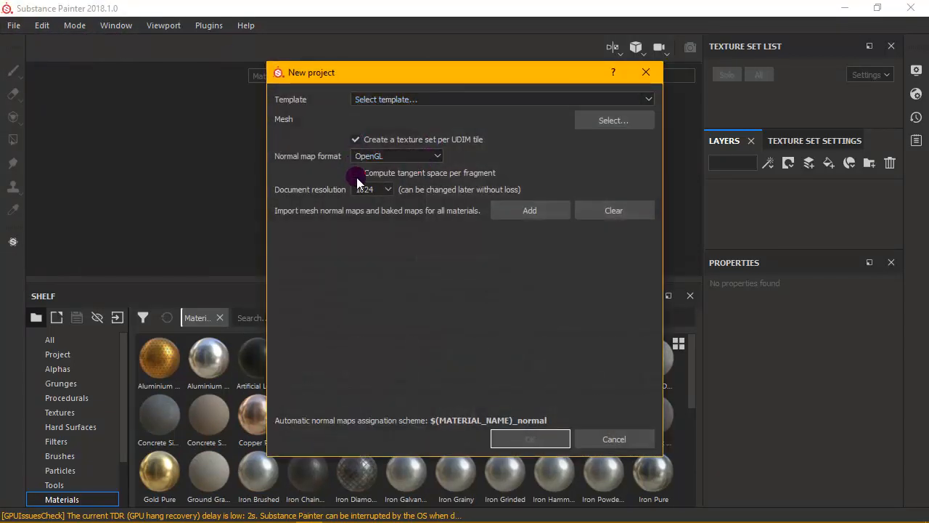
pyautogui.click(355, 173)
pyautogui.click(355, 174)
pyautogui.click(355, 140)
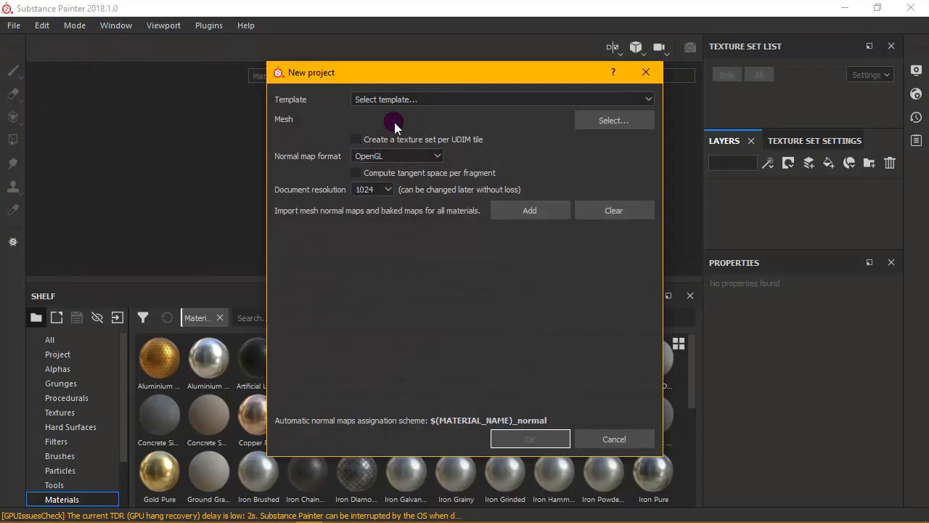
# - Select love.fbx as the mesh and create the project with OpenGL normal maps and a document resolution of 1024
pyautogui.click(608, 125)
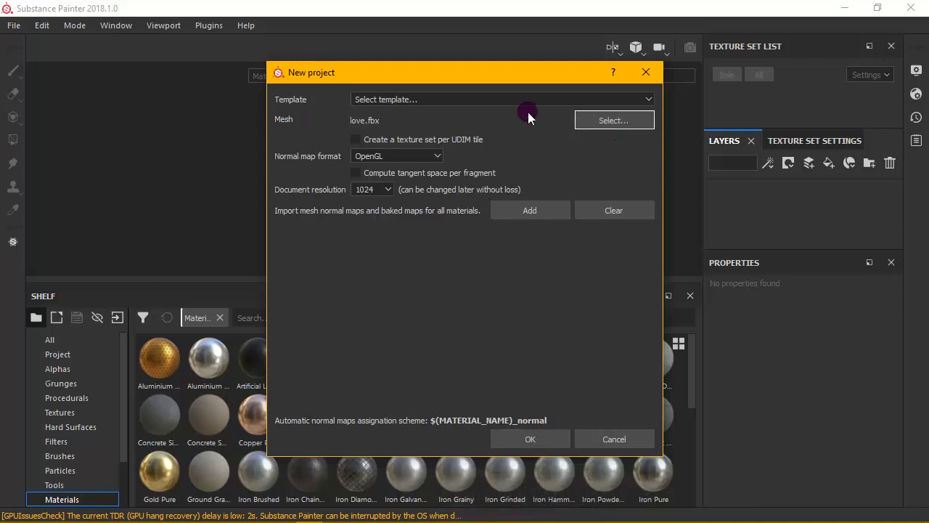
pyautogui.click(463, 174)
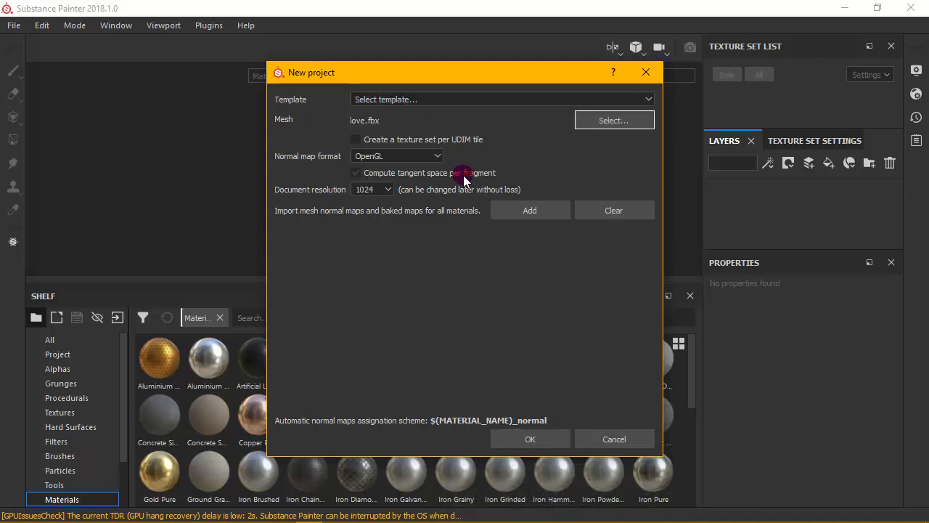
pyautogui.click(390, 190)
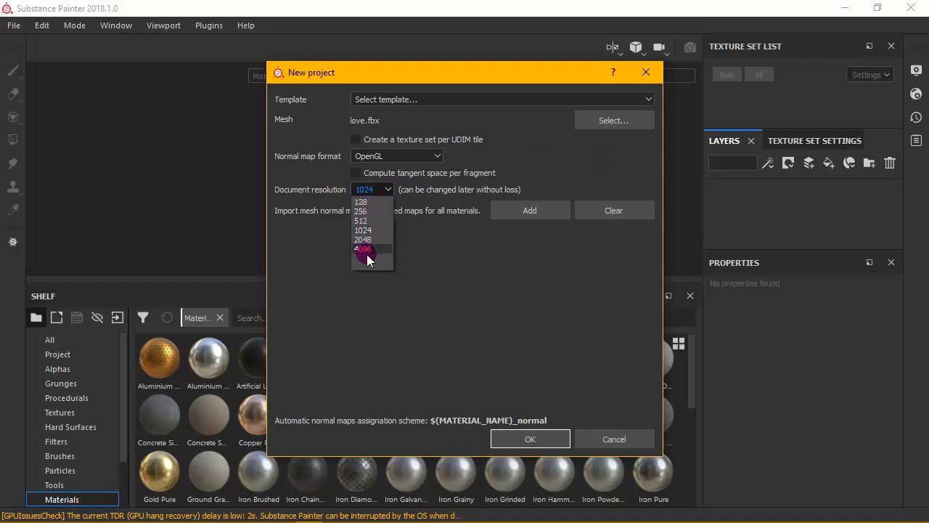
pyautogui.click(468, 291)
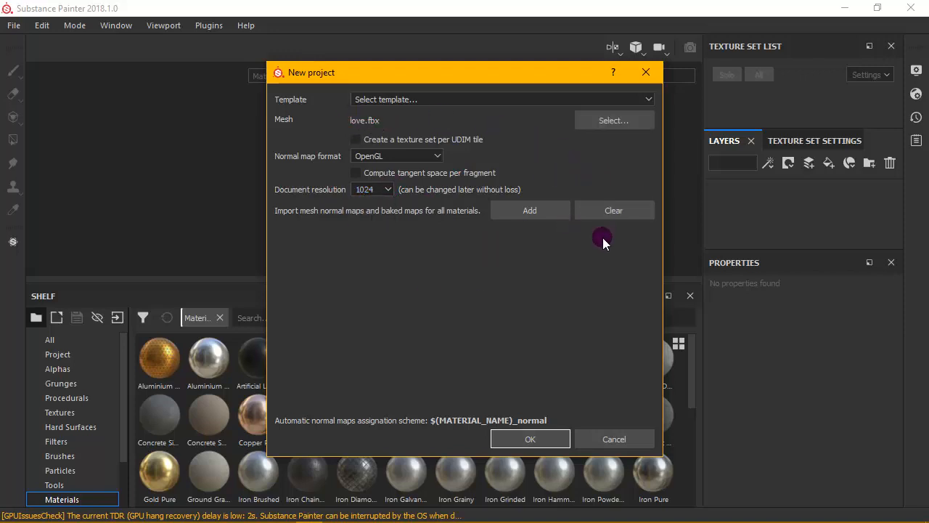
pyautogui.click(543, 435)
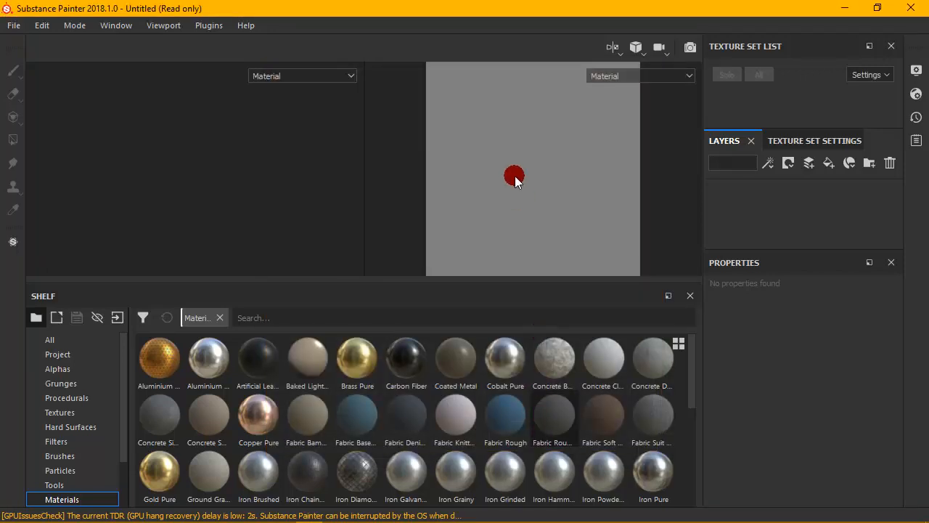
# - Examine the imported love text from several angles and distances in the 3D view
pyautogui.keyDown('alt'); pyautogui.moveTo(268, 170); pyautogui.dragTo(223, 157); pyautogui.keyUp('alt')
pyautogui.scroll(4, 224, 156)
pyautogui.scroll(-2, 264, 147)
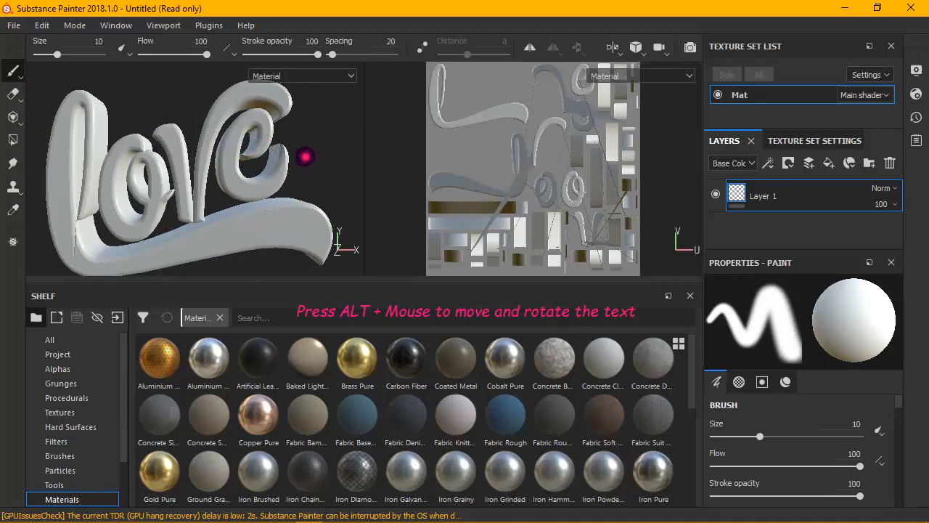
pyautogui.keyDown('alt'); pyautogui.moveTo(304, 156); pyautogui.dragTo(284, 149); pyautogui.keyUp('alt')
pyautogui.keyDown('alt'); pyautogui.moveTo(284, 150); pyautogui.dragTo(159, 221, button='right'); pyautogui.keyUp('alt')
pyautogui.moveTo(160, 221)
pyautogui.keyDown('alt'); pyautogui.mouseDown()
pyautogui.moveTo(197, 174)
pyautogui.moveTo(197, 145)
pyautogui.moveTo(190, 187)
pyautogui.moveTo(169, 199)
pyautogui.moveTo(160, 192)
pyautogui.moveTo(286, 42)
pyautogui.moveTo(283, 21)
pyautogui.moveTo(270, 29)
pyautogui.moveTo(242, 119)
pyautogui.mouseUp(); pyautogui.keyUp('alt')
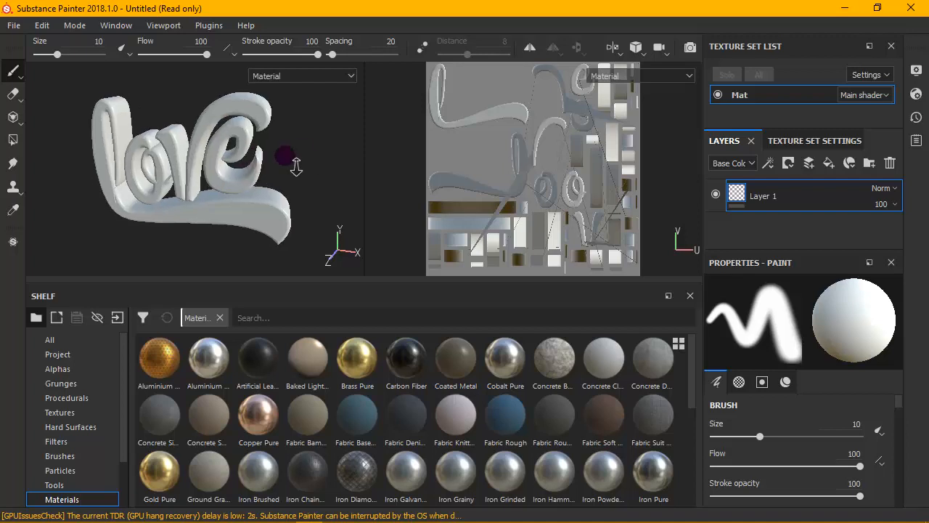
pyautogui.keyDown('alt'); pyautogui.moveTo(285, 155); pyautogui.dragTo(234, 142); pyautogui.keyUp('alt')
pyautogui.keyDown('alt'); pyautogui.moveTo(250, 163); pyautogui.dragTo(239, 131); pyautogui.keyUp('alt')
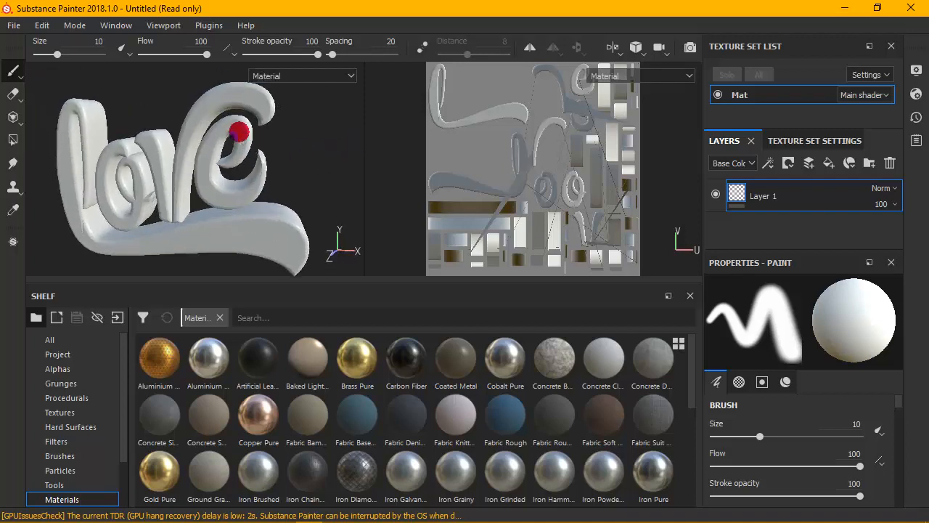
pyautogui.moveTo(248, 137)
pyautogui.keyDown('alt'); pyautogui.mouseDown(button='middle')
pyautogui.moveTo(265, 145)
pyautogui.moveTo(260, 139)
pyautogui.mouseUp(button='middle'); pyautogui.keyUp('alt')
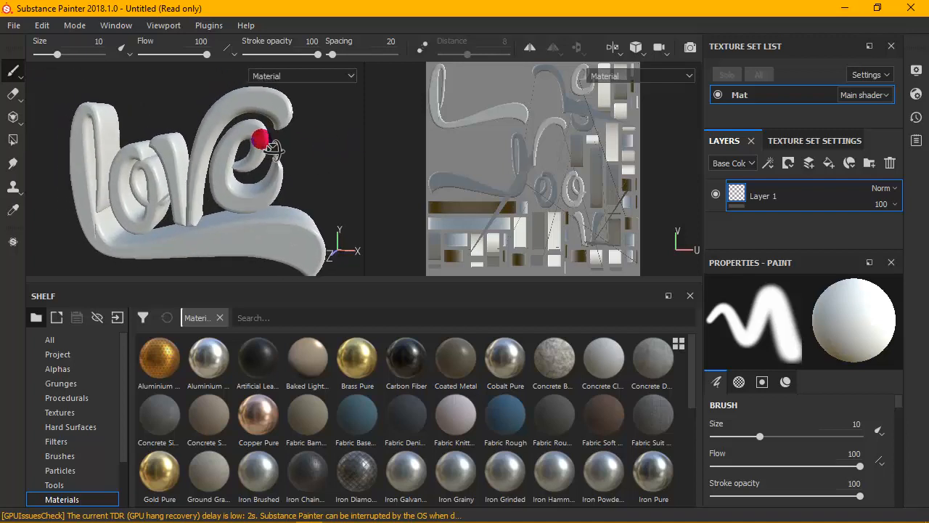
pyautogui.moveTo(260, 139)
pyautogui.keyDown('alt'); pyautogui.mouseDown()
pyautogui.moveTo(307, 141)
pyautogui.moveTo(283, 150)
pyautogui.moveTo(272, 138)
pyautogui.moveTo(250, 173)
pyautogui.mouseUp(); pyautogui.keyUp('alt')
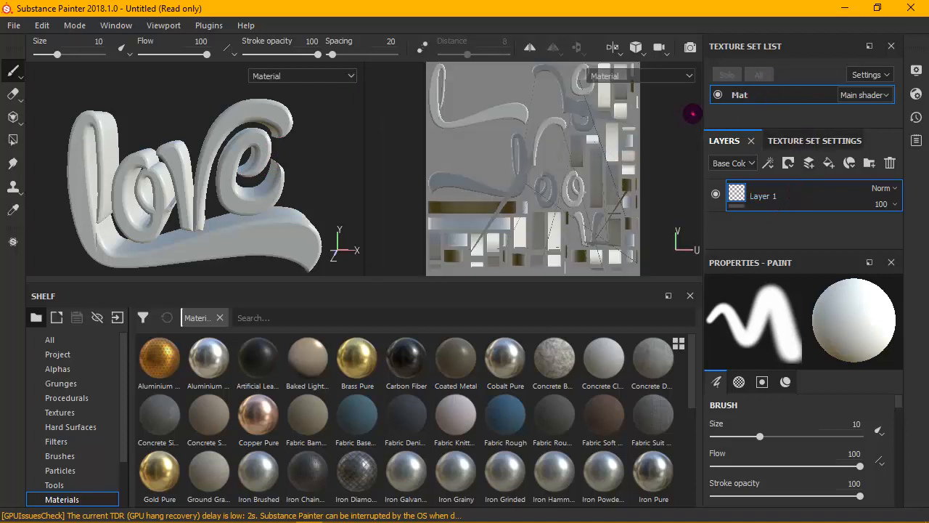
# - Bake all mesh maps for the Mat texture set at an output size of 512 with a dilation width of 1
pyautogui.click(718, 94)
pyautogui.click(717, 93)
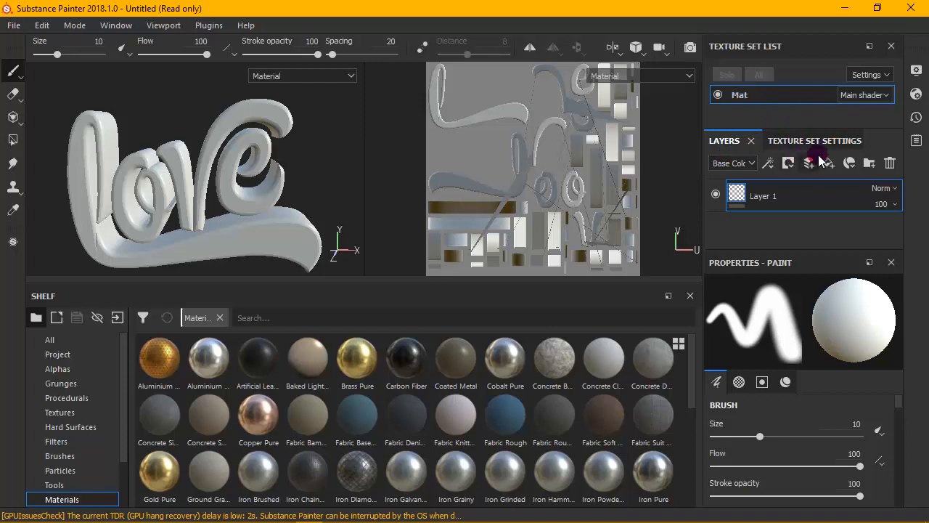
pyautogui.click(841, 142)
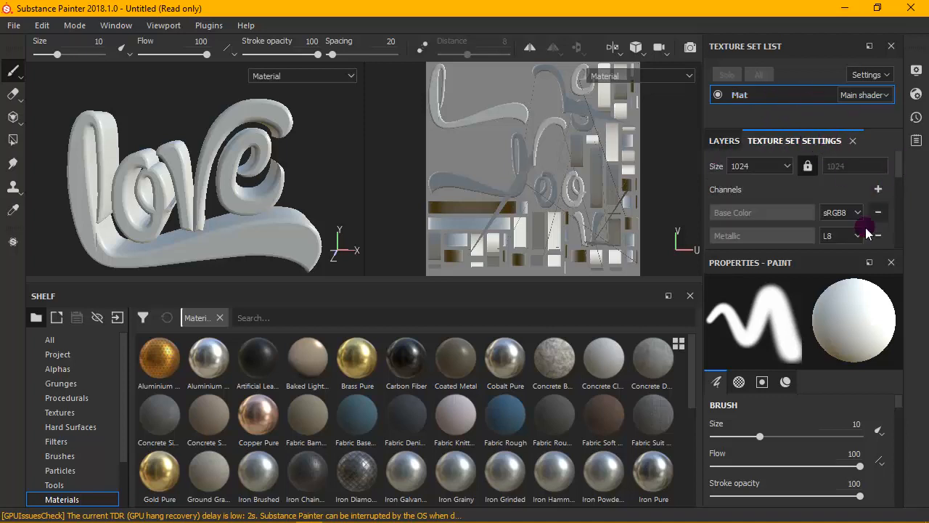
pyautogui.moveTo(856, 255); pyautogui.dragTo(855, 346)
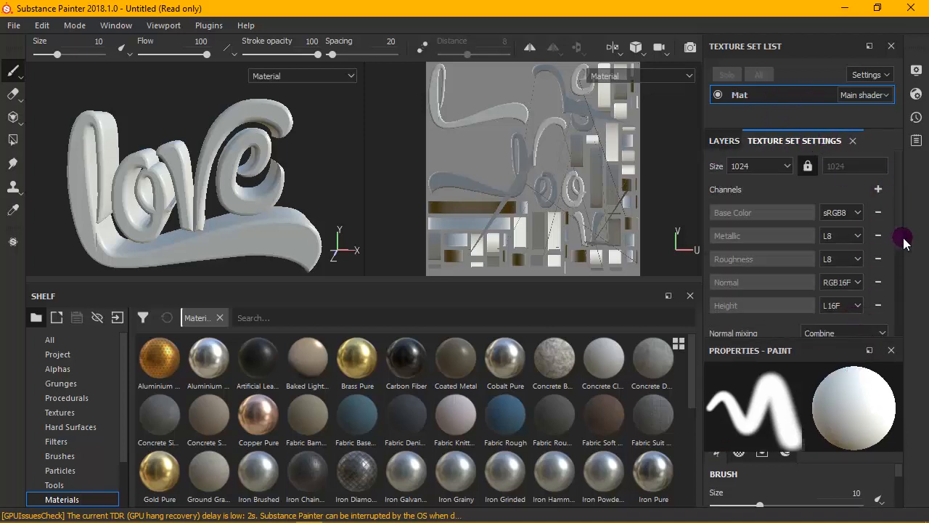
pyautogui.moveTo(904, 234); pyautogui.dragTo(906, 319)
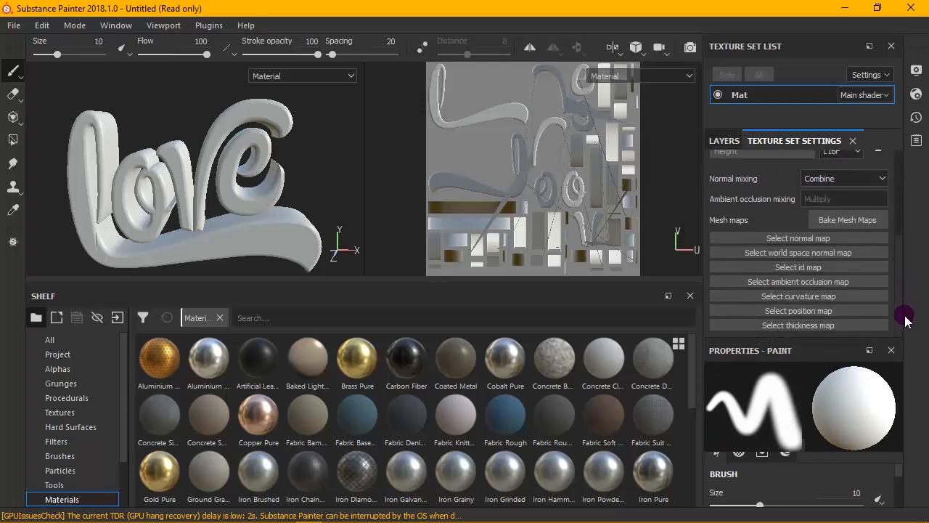
pyautogui.click(858, 220)
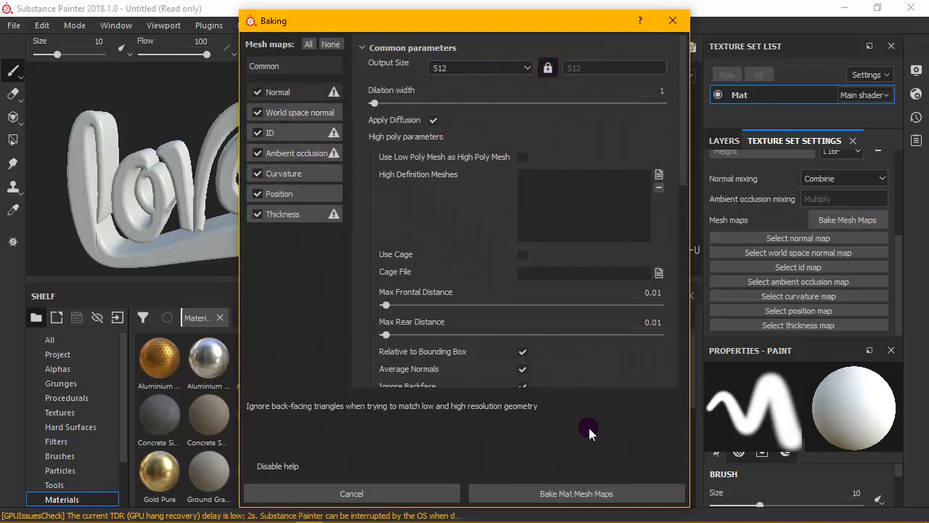
pyautogui.click(574, 493)
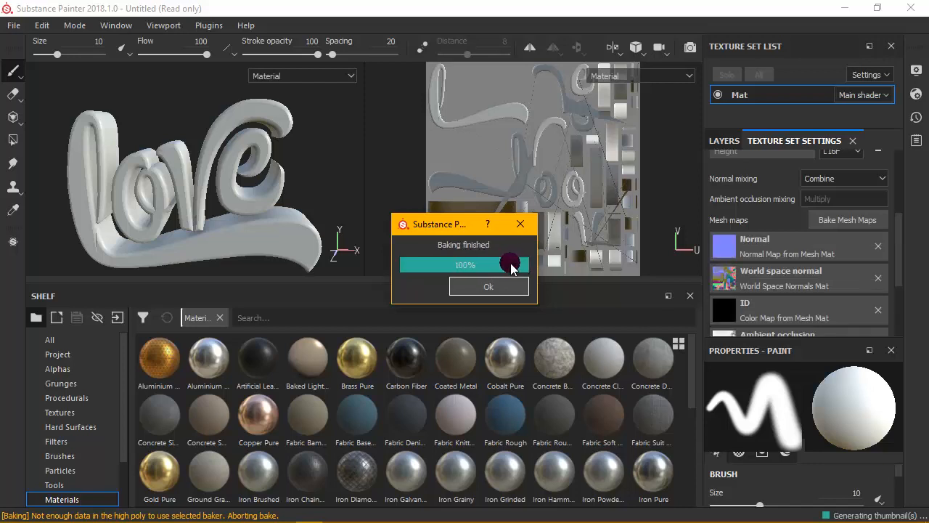
pyautogui.press('Return')
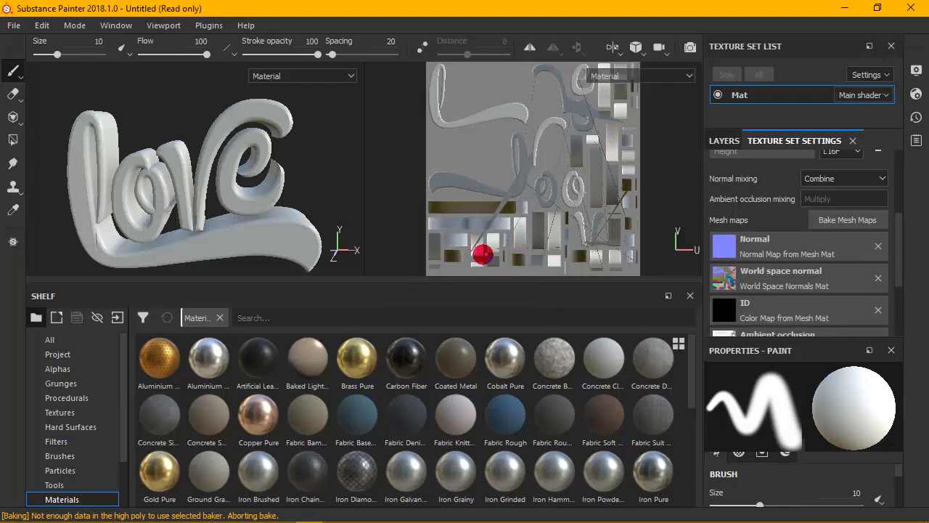
# - Apply the golden-orange patterned Aluminium material, the first in the materials shelf, to the whole love text
pyautogui.scroll(-8, 580, 421)
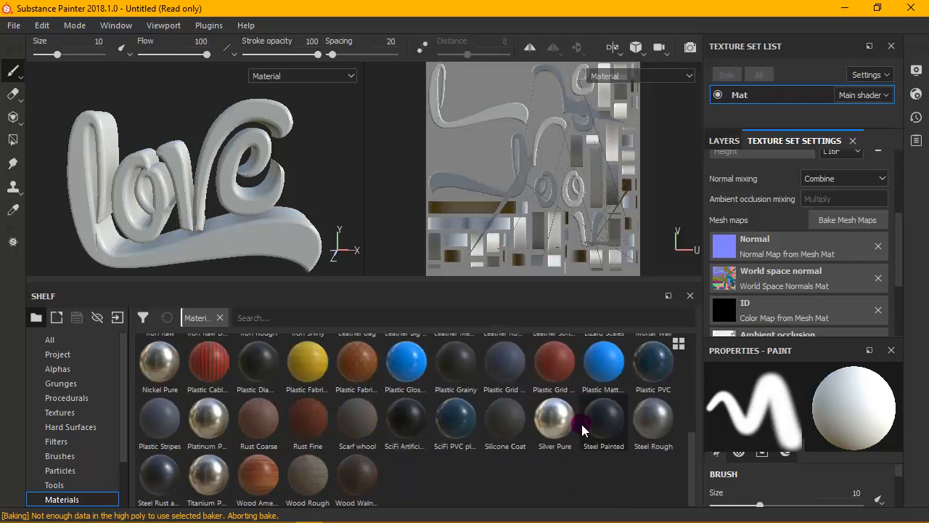
pyautogui.scroll(8, 582, 429)
pyautogui.moveTo(155, 374); pyautogui.dragTo(229, 203)
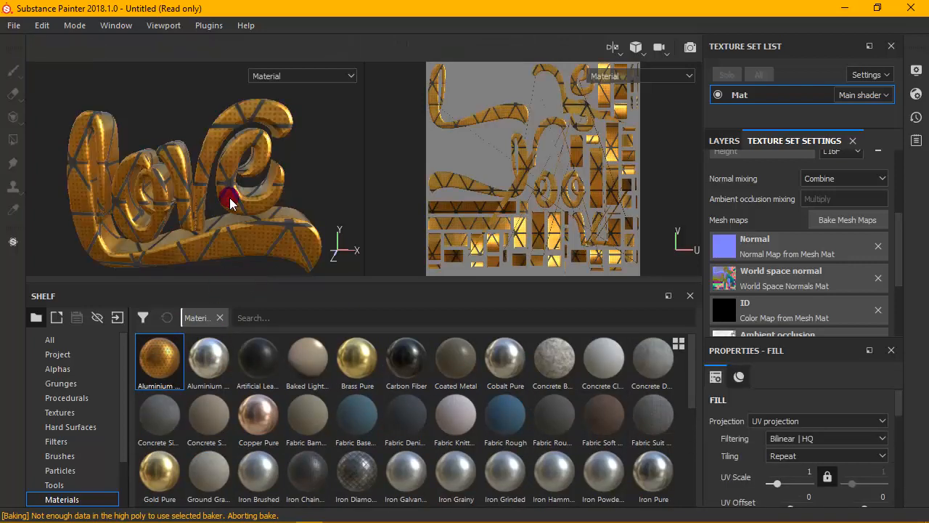
# - Enlarge the 3D viewport against the UV view and the shelf, and examine the golden material on the love text
pyautogui.scroll(-3, 229, 198)
pyautogui.keyDown('alt'); pyautogui.scroll(4, 231, 197); pyautogui.keyUp('alt')
pyautogui.keyDown('alt'); pyautogui.scroll(-1, 230, 197); pyautogui.keyUp('alt')
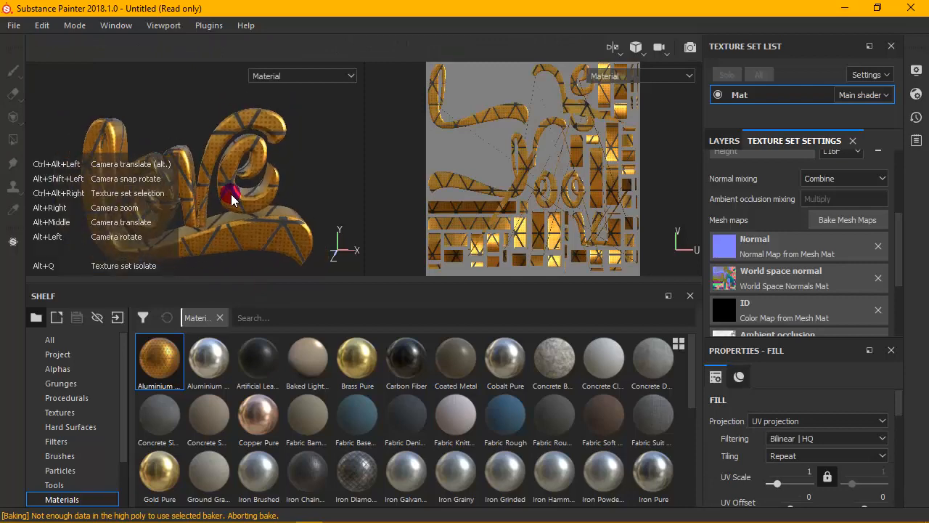
pyautogui.keyDown('alt'); pyautogui.scroll(3, 232, 199); pyautogui.keyUp('alt')
pyautogui.keyDown('alt'); pyautogui.scroll(-5, 233, 197); pyautogui.keyUp('alt')
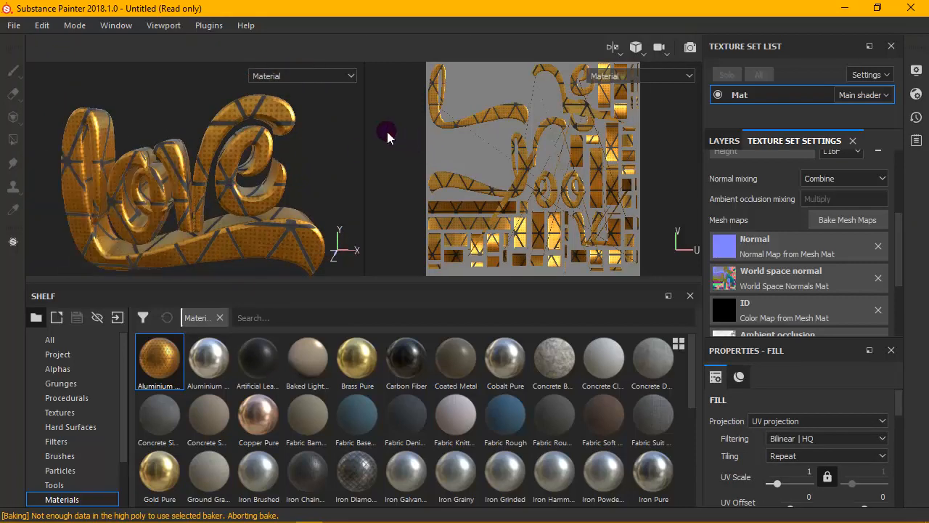
pyautogui.click(367, 125)
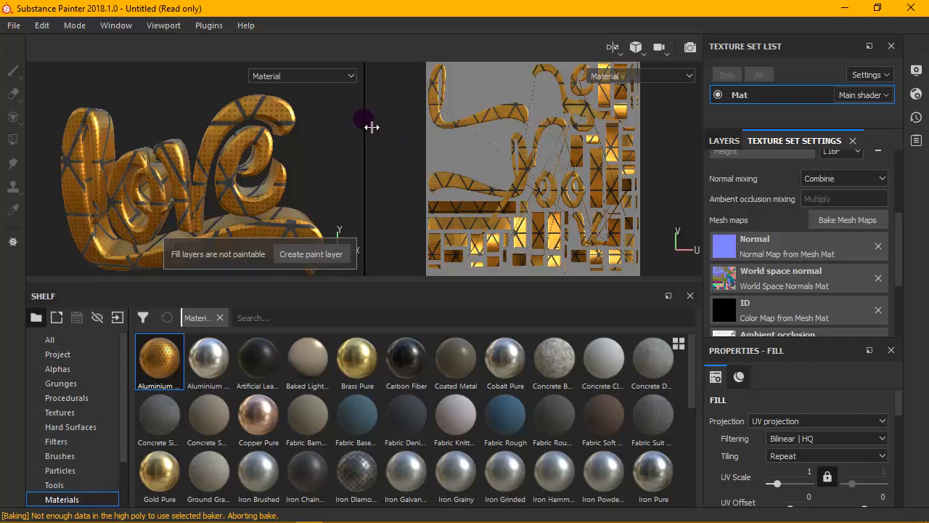
pyautogui.moveTo(369, 126); pyautogui.dragTo(553, 131)
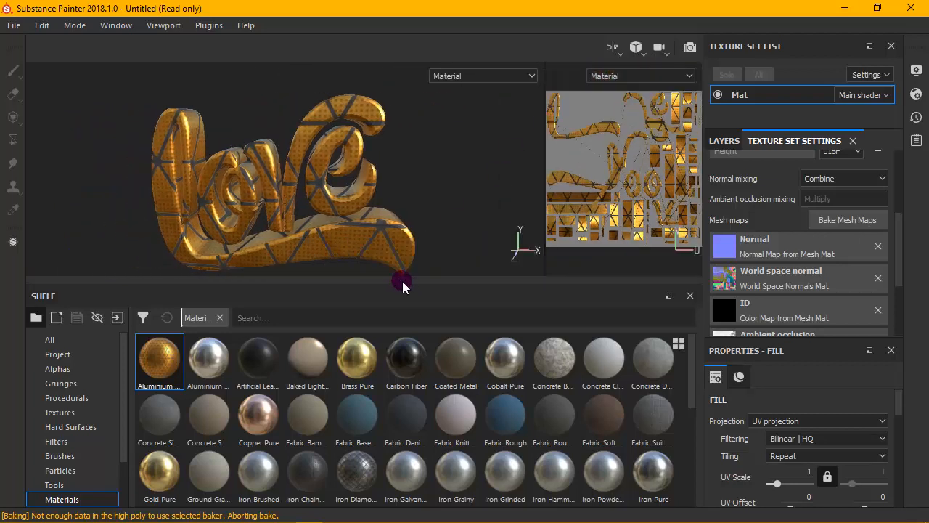
pyautogui.moveTo(416, 290); pyautogui.dragTo(423, 377)
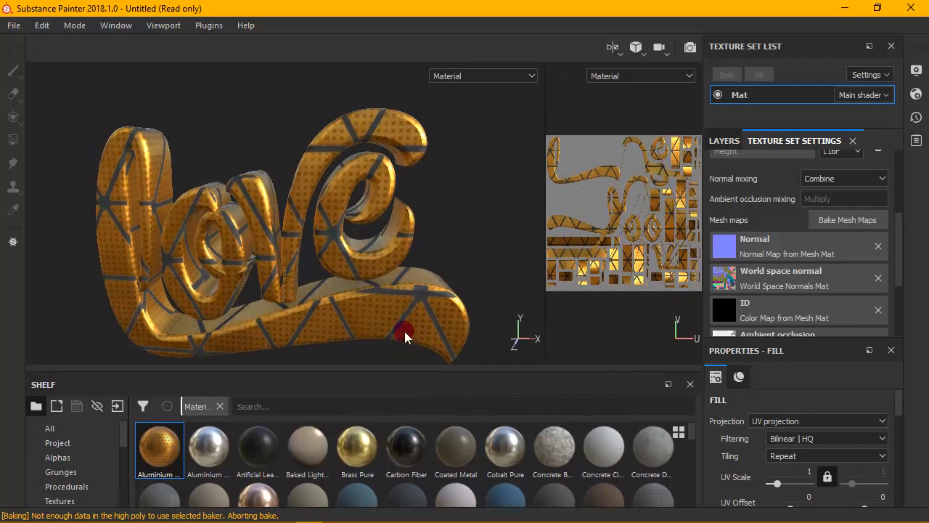
pyautogui.moveTo(344, 218)
pyautogui.mouseDown(button='middle')
pyautogui.moveTo(365, 197)
pyautogui.moveTo(351, 201)
pyautogui.mouseUp(button='middle')
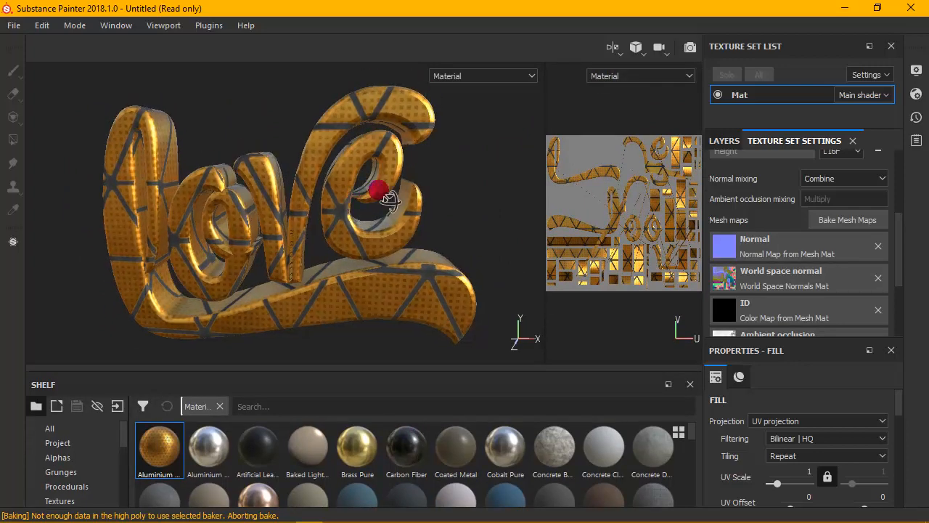
pyautogui.moveTo(377, 188)
pyautogui.keyDown('alt'); pyautogui.mouseDown()
pyautogui.moveTo(383, 172)
pyautogui.moveTo(382, 187)
pyautogui.mouseUp(); pyautogui.keyUp('alt')
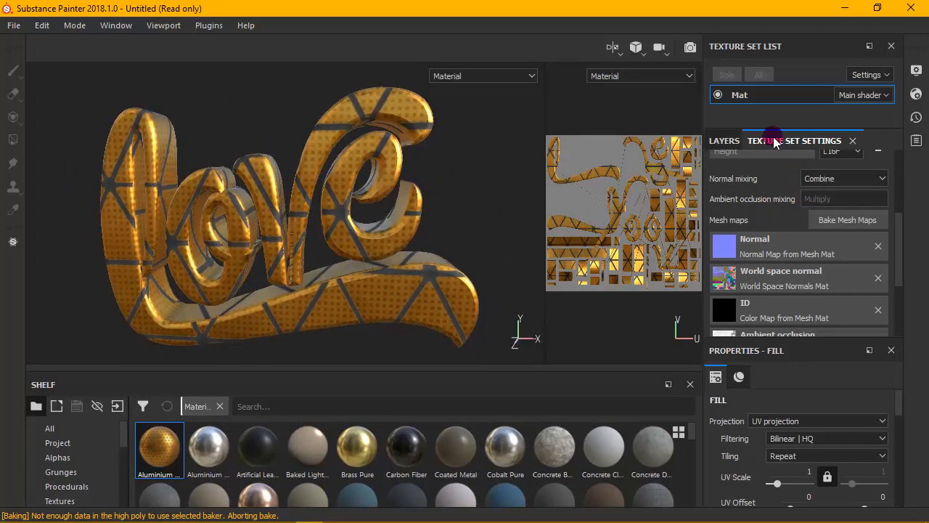
# - Show the layer stack with a taller properties area and set the Aluminium Insulator fill's UV scale to 3.79
pyautogui.click(722, 141)
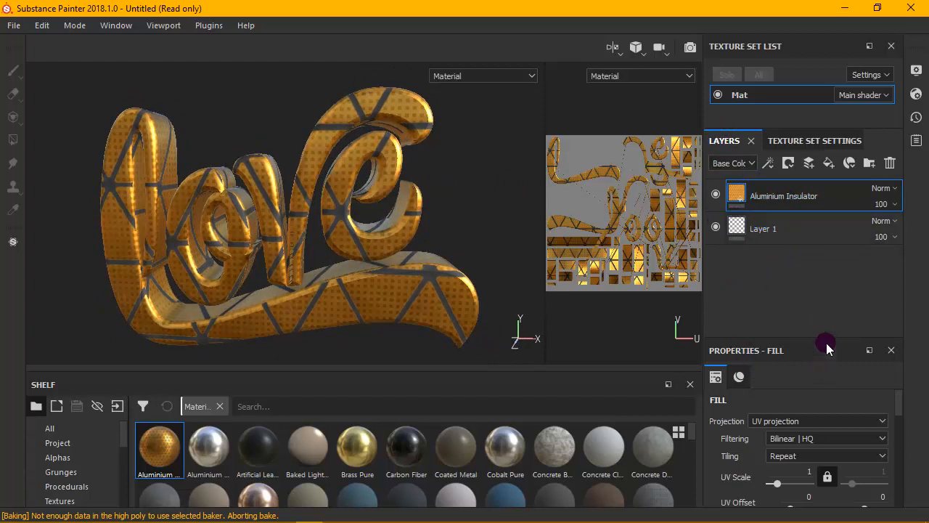
pyautogui.moveTo(833, 339); pyautogui.dragTo(832, 265)
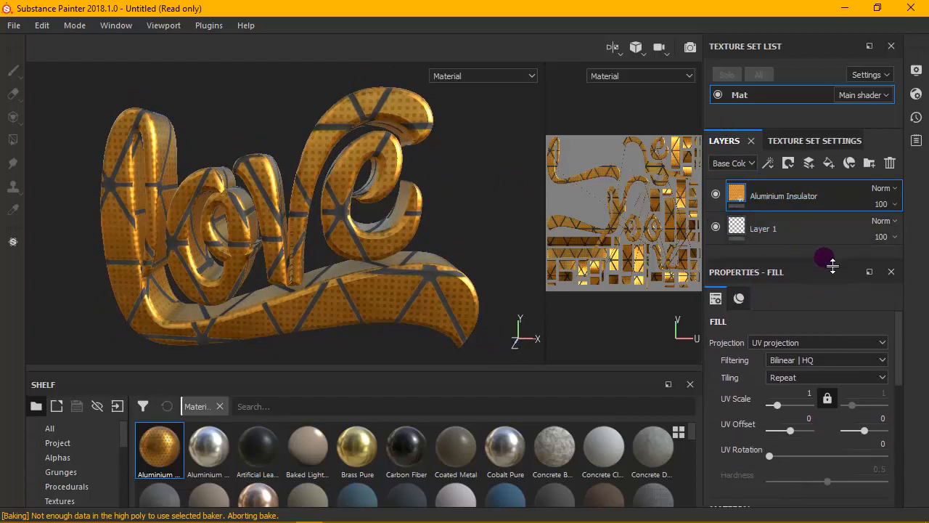
pyautogui.click(738, 298)
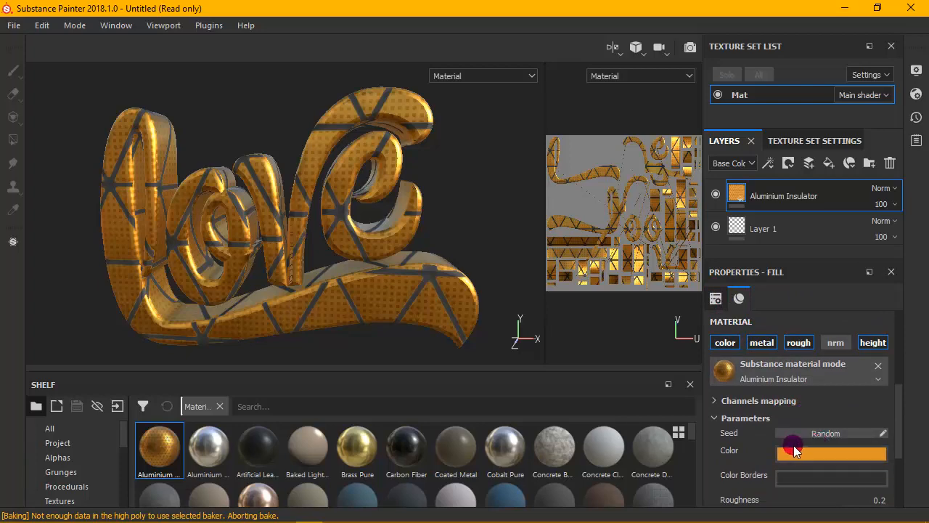
pyautogui.click(716, 298)
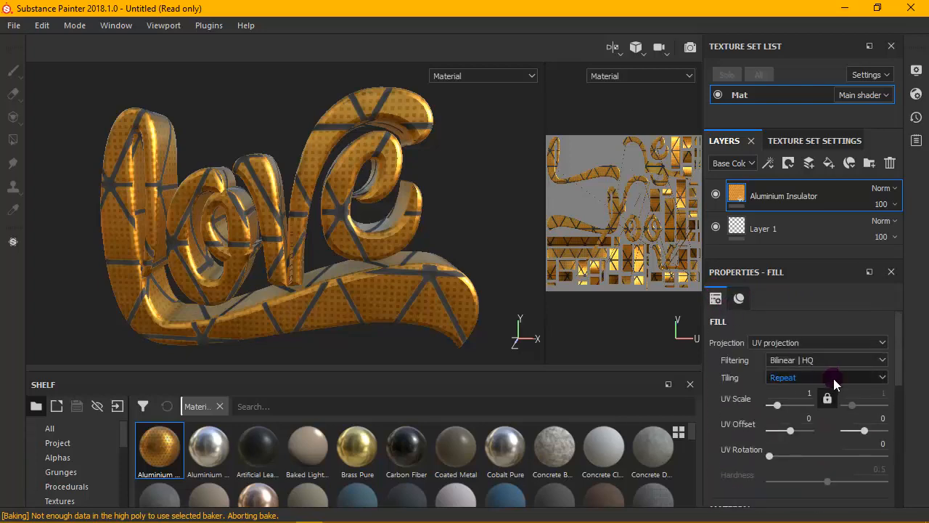
pyautogui.moveTo(780, 410)
pyautogui.mouseDown()
pyautogui.moveTo(789, 410)
pyautogui.moveTo(782, 411)
pyautogui.mouseUp()
pyautogui.moveTo(360, 227)
pyautogui.keyDown('alt'); pyautogui.mouseDown()
pyautogui.moveTo(435, 176)
pyautogui.moveTo(438, 303)
pyautogui.moveTo(411, 338)
pyautogui.moveTo(356, 226)
pyautogui.moveTo(360, 210)
pyautogui.mouseUp(); pyautogui.keyUp('alt')
# - Try shifting the UV offset of the Aluminium Insulator fill and undo the shift
pyautogui.moveTo(788, 430)
pyautogui.mouseDown()
pyautogui.moveTo(763, 433)
pyautogui.moveTo(797, 433)
pyautogui.moveTo(790, 429)
pyautogui.mouseUp()
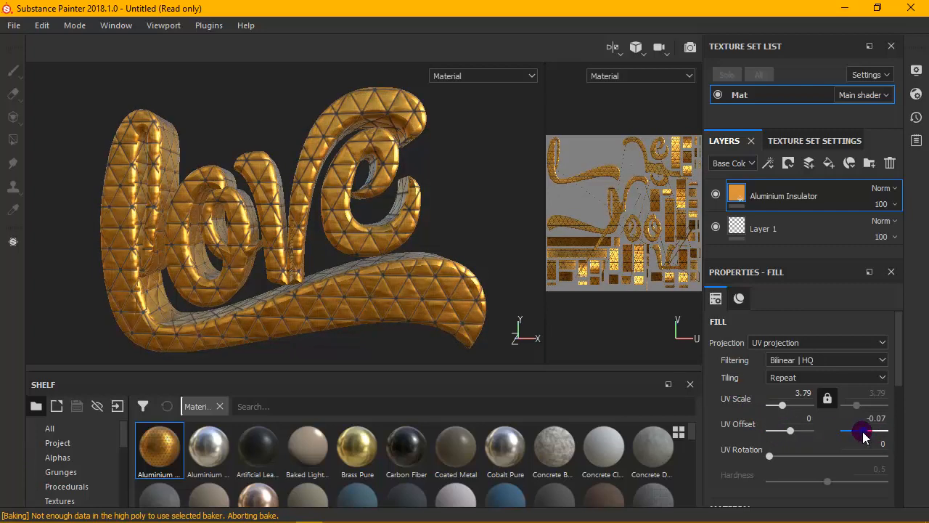
pyautogui.moveTo(863, 435); pyautogui.dragTo(833, 433)
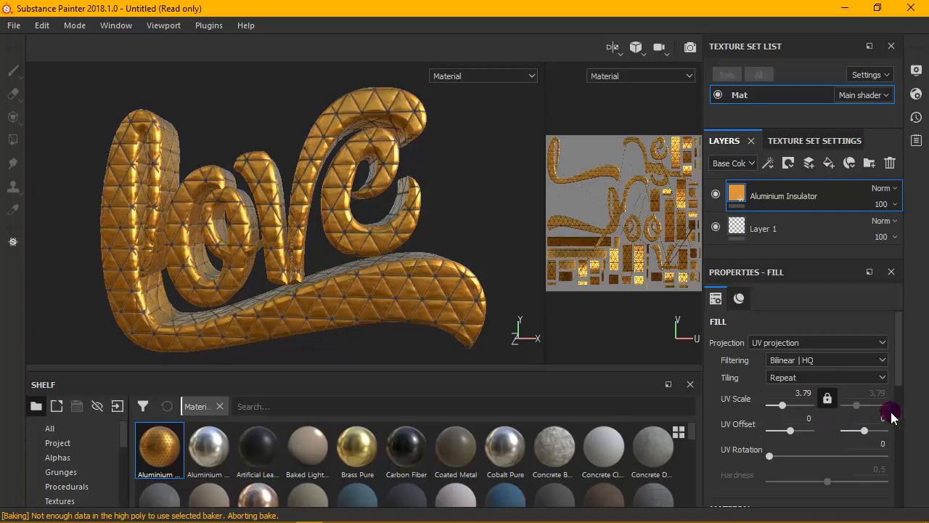
pyautogui.click(42, 25)
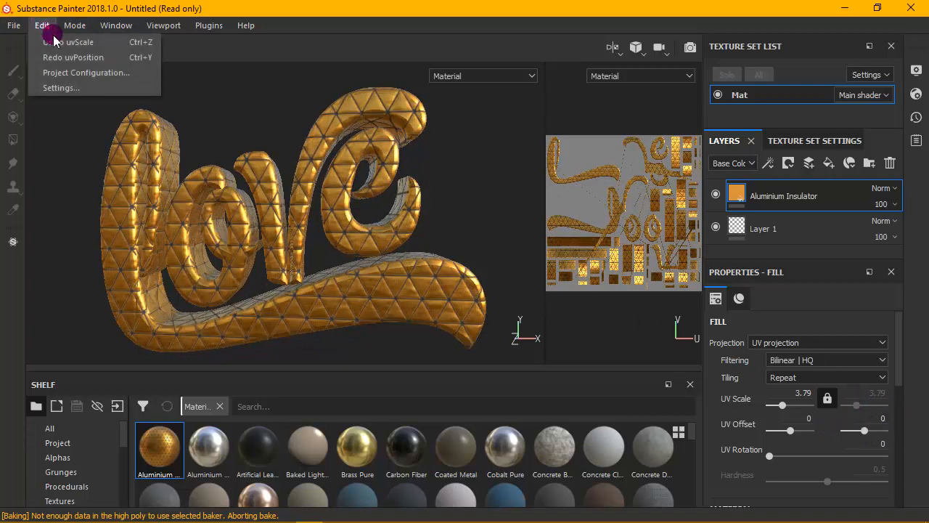
pyautogui.moveTo(69, 24)
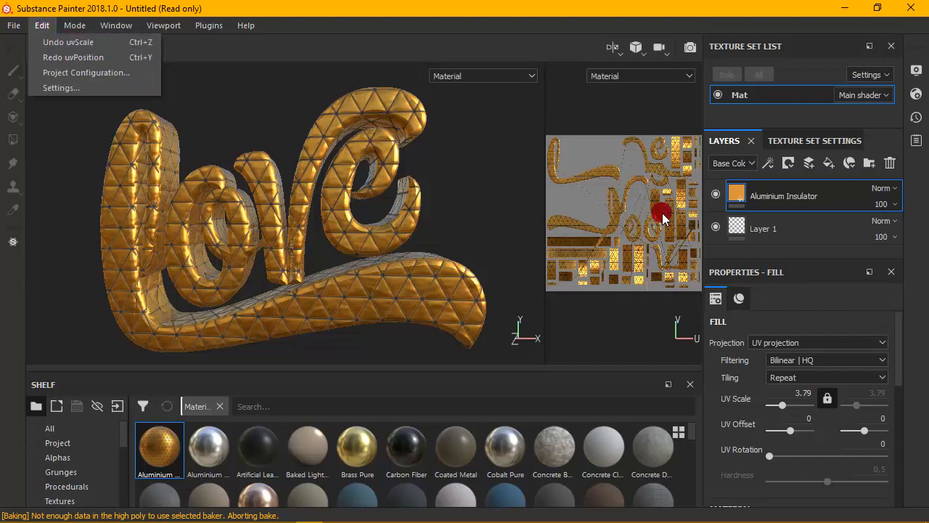
pyautogui.click(286, 42)
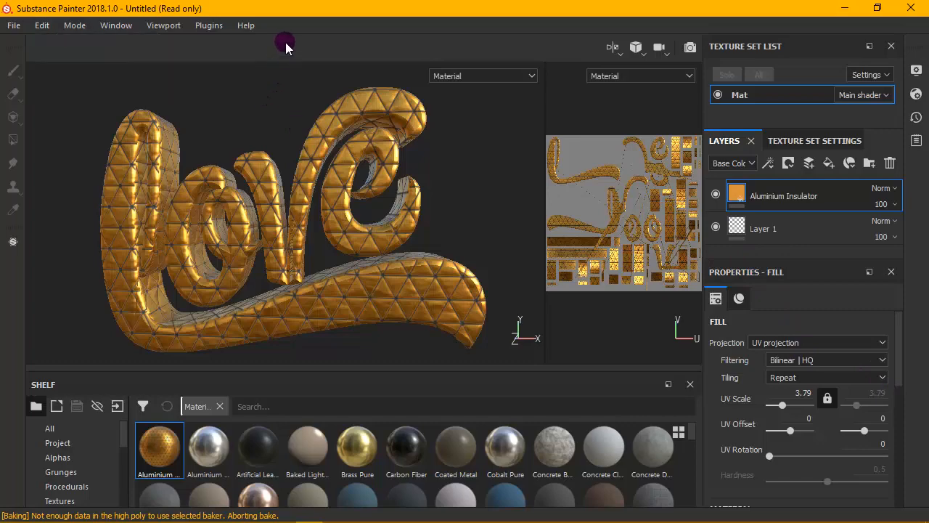
# - Try a UV rotation of 119.24 on the Aluminium Insulator fill and undo the rotation
pyautogui.moveTo(770, 456); pyautogui.dragTo(807, 456)
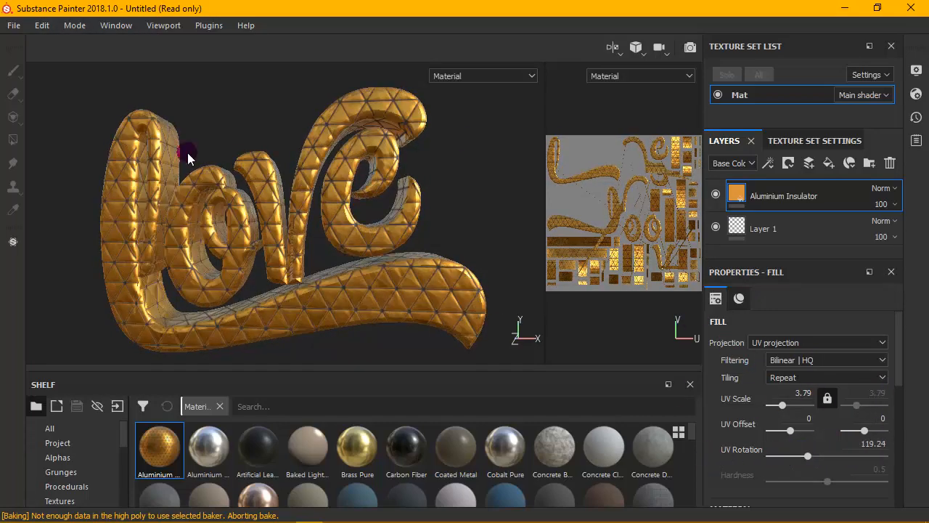
pyautogui.click(40, 29)
pyautogui.click(52, 45)
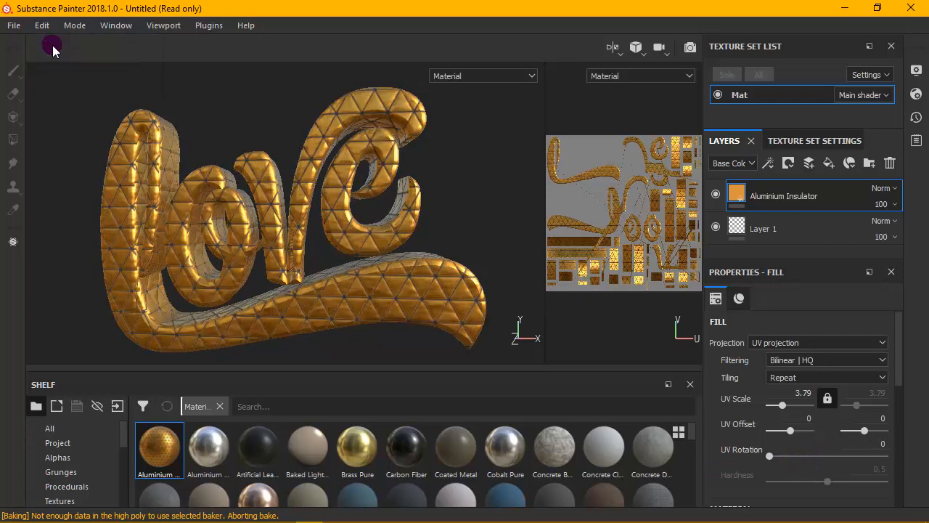
# - Try pink (RGB 1.000, 0.354, 0.702) as the main colour of the Aluminium Insulator material and undo the colour change
pyautogui.moveTo(897, 356); pyautogui.dragTo(902, 459)
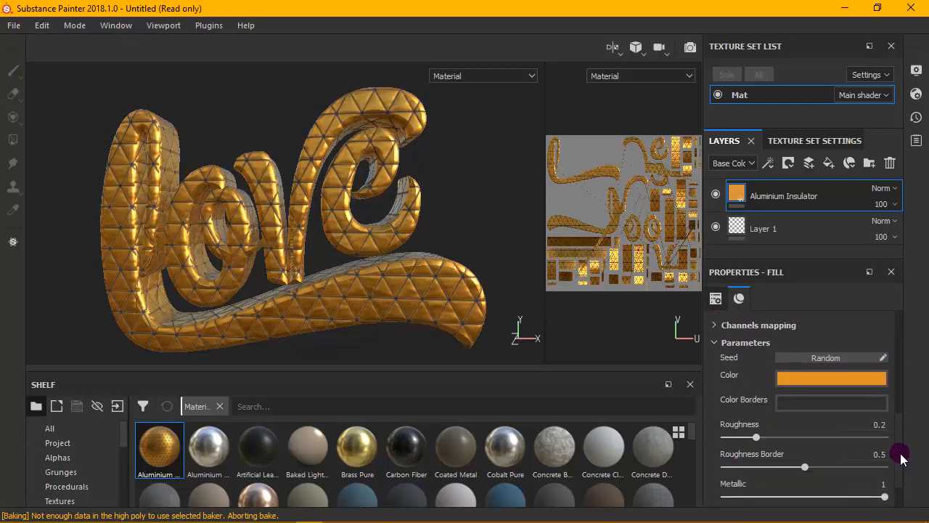
pyautogui.click(830, 378)
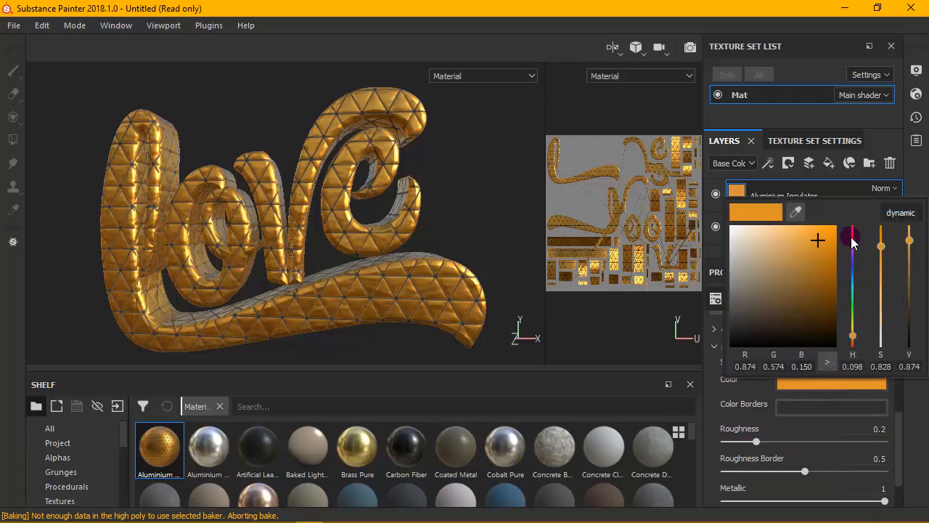
pyautogui.click(852, 238)
pyautogui.moveTo(840, 242); pyautogui.dragTo(844, 232)
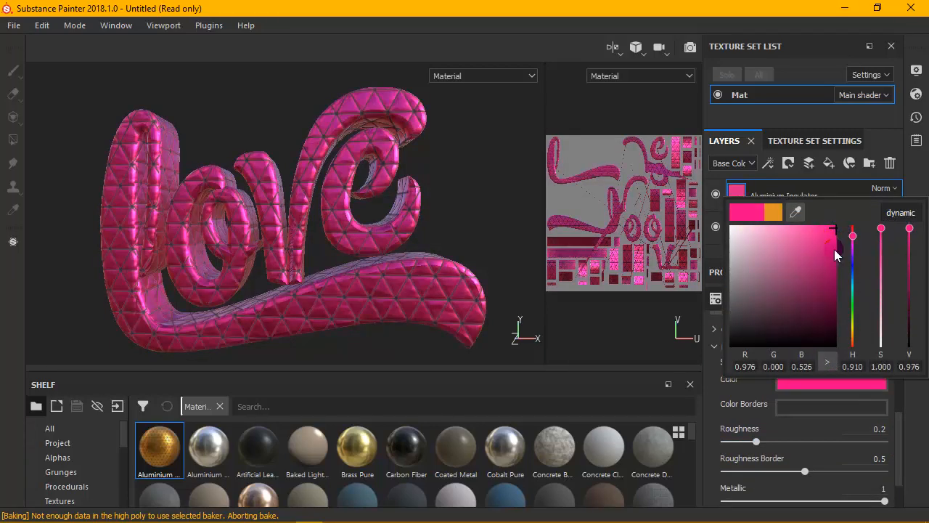
pyautogui.click(798, 226)
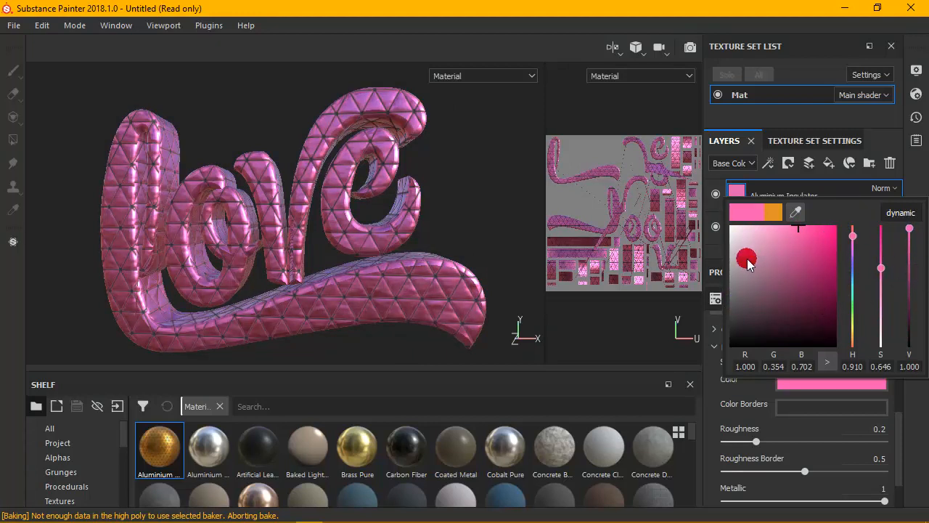
pyautogui.click(913, 180)
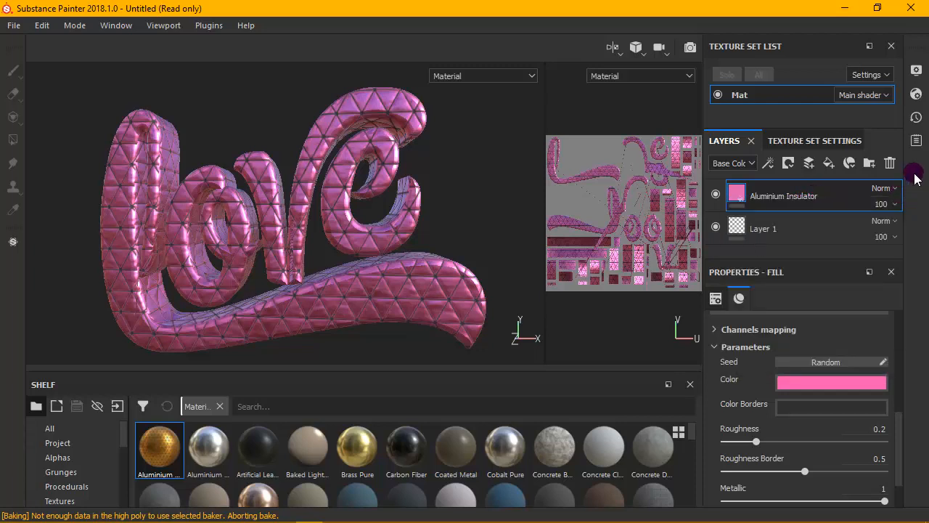
pyautogui.click(41, 26)
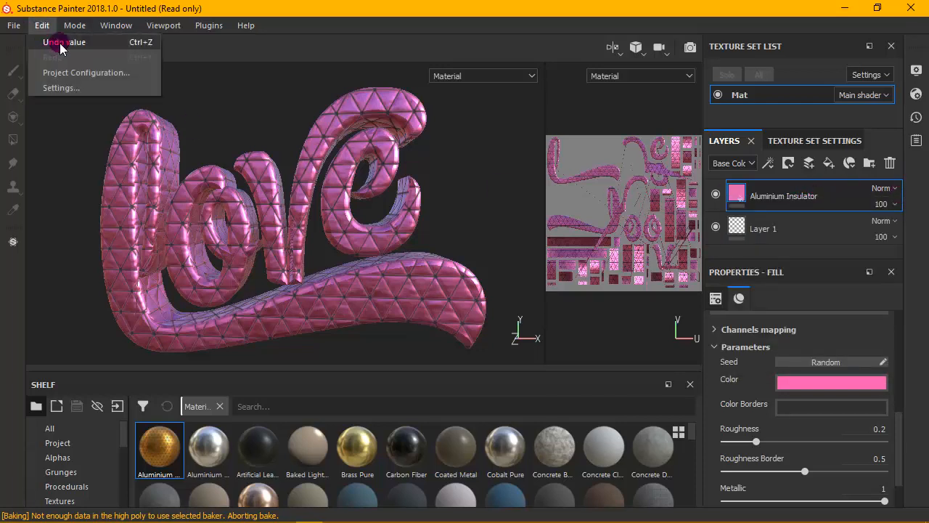
pyautogui.click(62, 44)
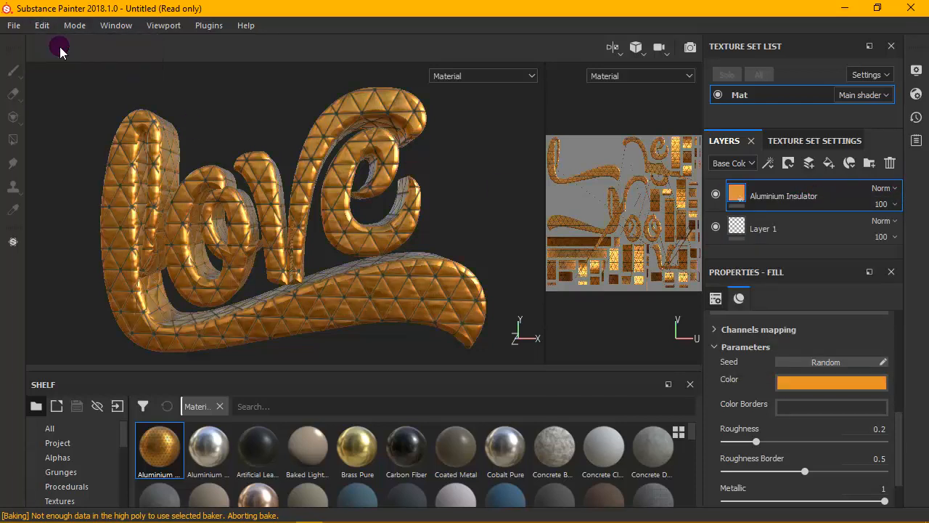
# - Delete the Aluminium Insulator layer from the layer stack, keeping Layer 1
pyautogui.doubleClick(817, 194)
pyautogui.click(798, 224)
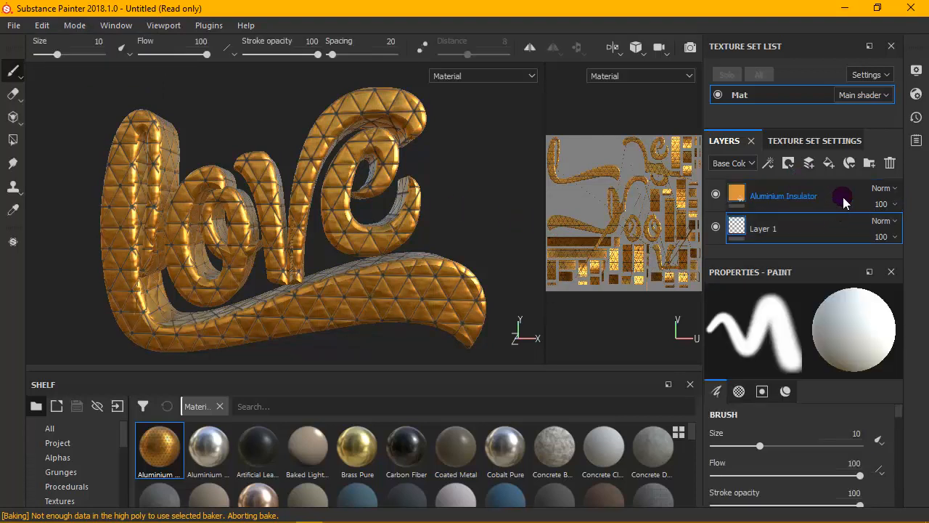
pyautogui.click(842, 197)
pyautogui.click(890, 163)
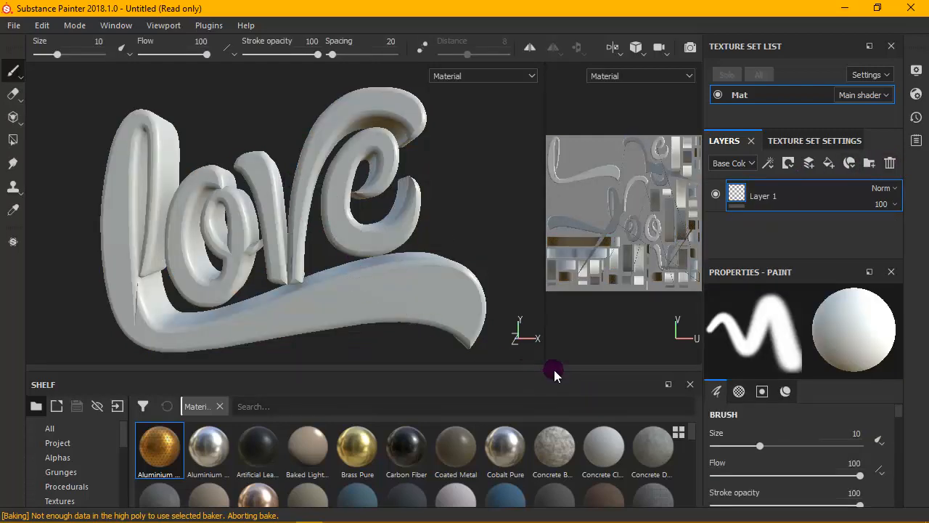
# - Enlarge the shelf, list the smart materials and apply the Machinery smart material to the love text
pyautogui.moveTo(556, 370); pyautogui.dragTo(556, 273)
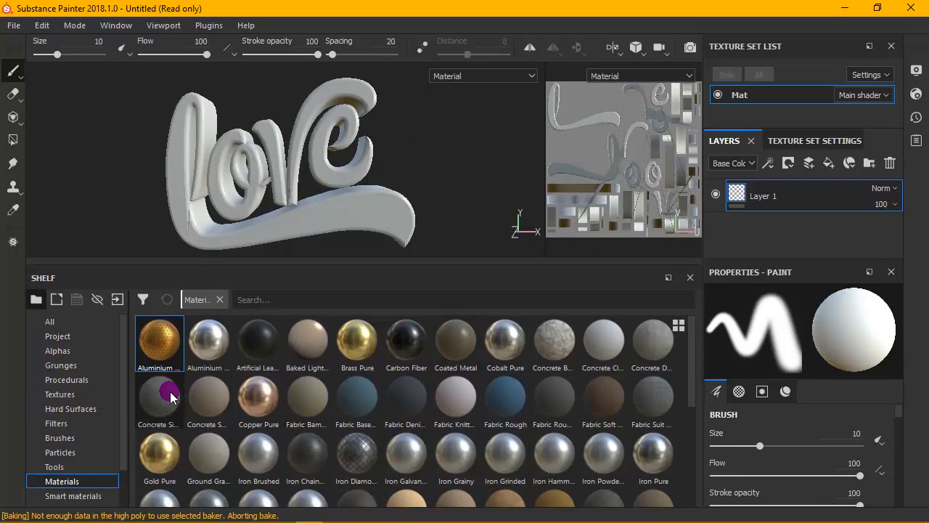
pyautogui.scroll(-1, 128, 442)
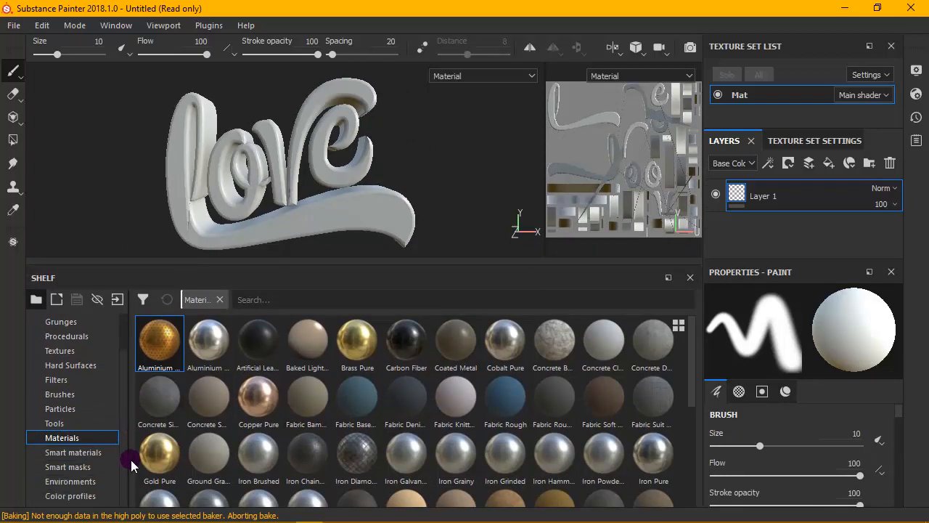
pyautogui.click(83, 451)
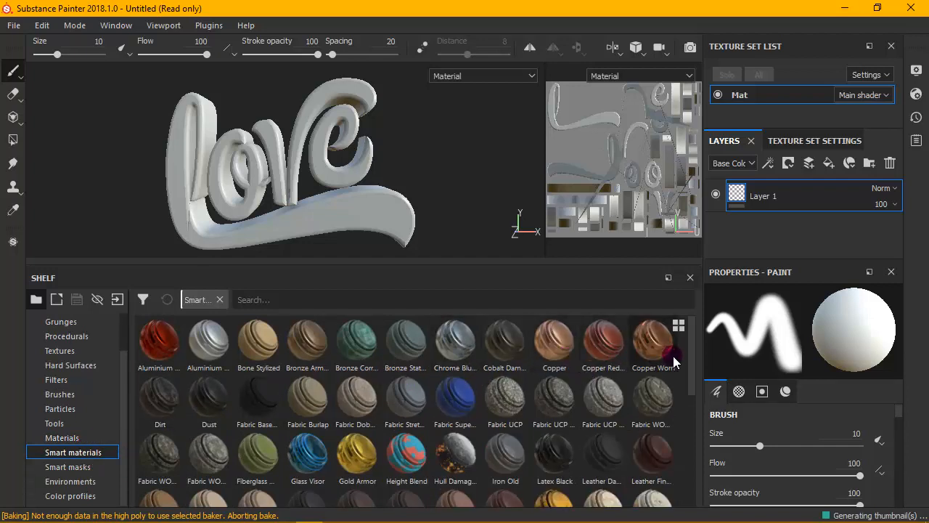
pyautogui.scroll(-2, 693, 371)
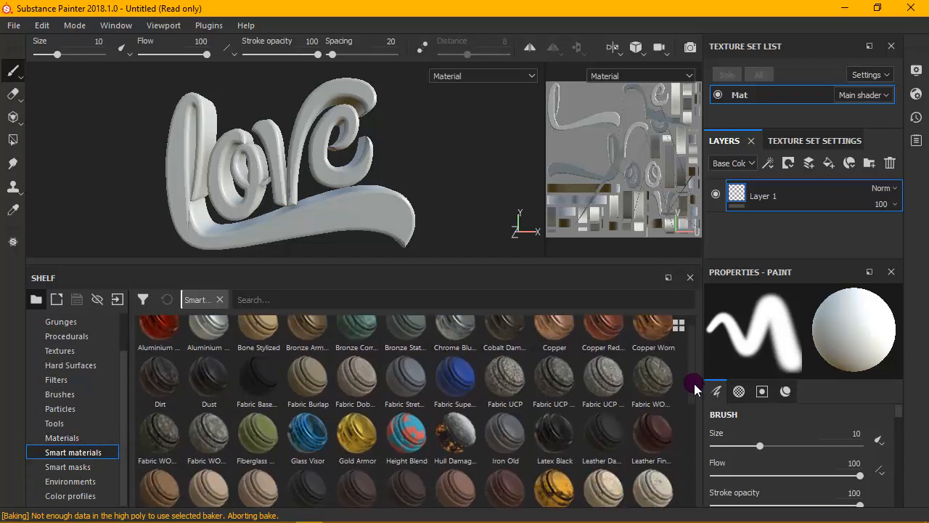
pyautogui.moveTo(553, 438); pyautogui.dragTo(294, 148)
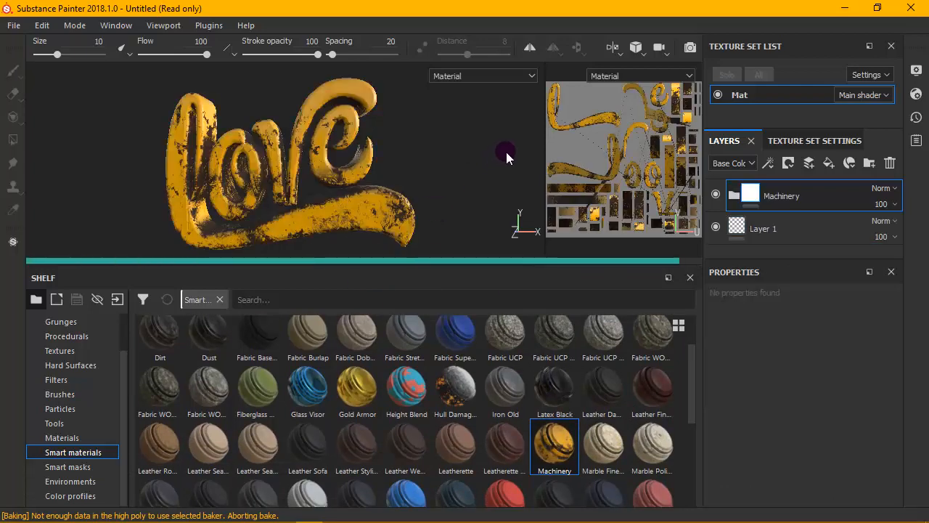
# - Enlarge the 3D viewport again and examine the Machinery smart material on the love text
pyautogui.moveTo(553, 161); pyautogui.dragTo(631, 164)
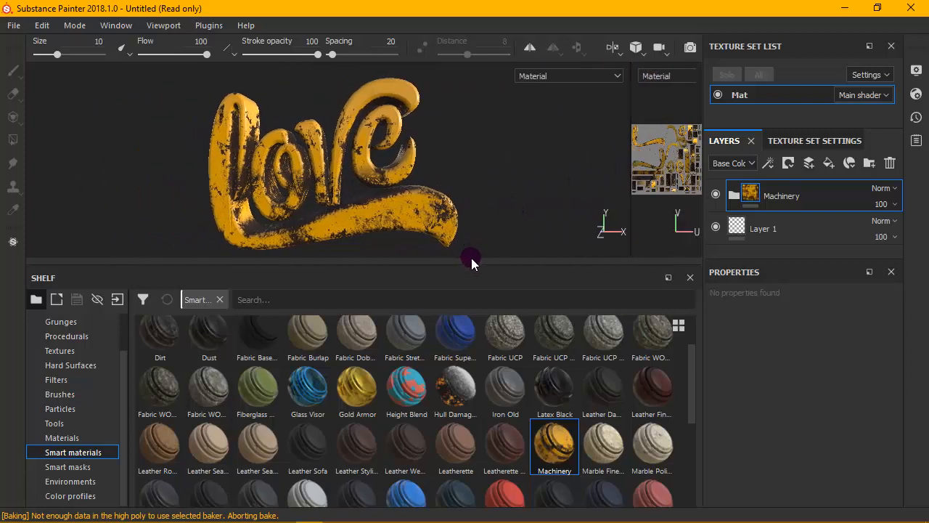
pyautogui.moveTo(487, 283); pyautogui.dragTo(510, 415)
pyautogui.keyDown('alt'); pyautogui.moveTo(493, 295); pyautogui.dragTo(520, 215); pyautogui.keyUp('alt')
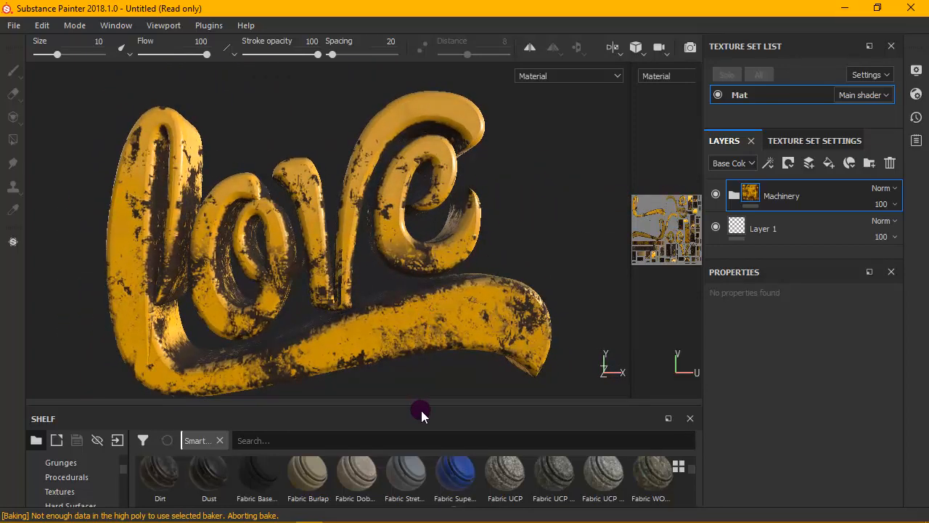
pyautogui.scroll(-2, 498, 460)
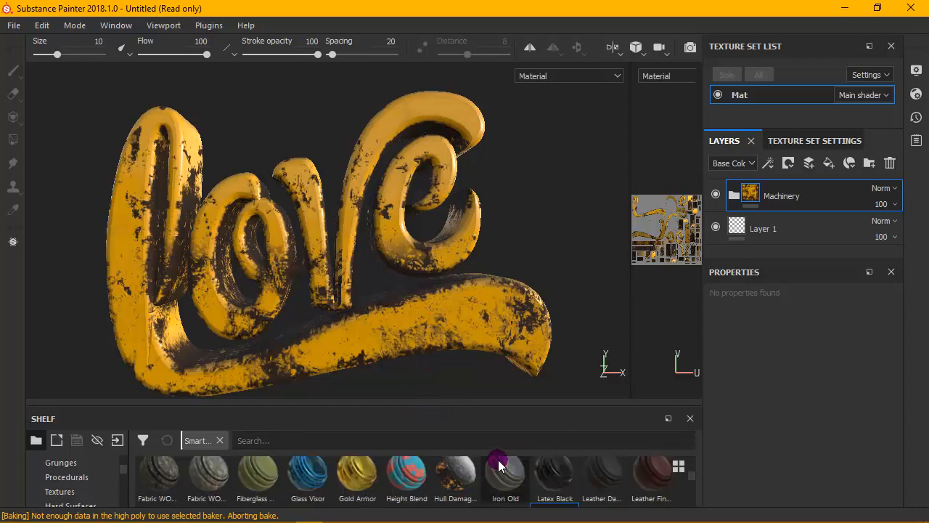
# - Delete the Machinery smart material layer from the layer stack, keeping Layer 1
pyautogui.click(884, 168)
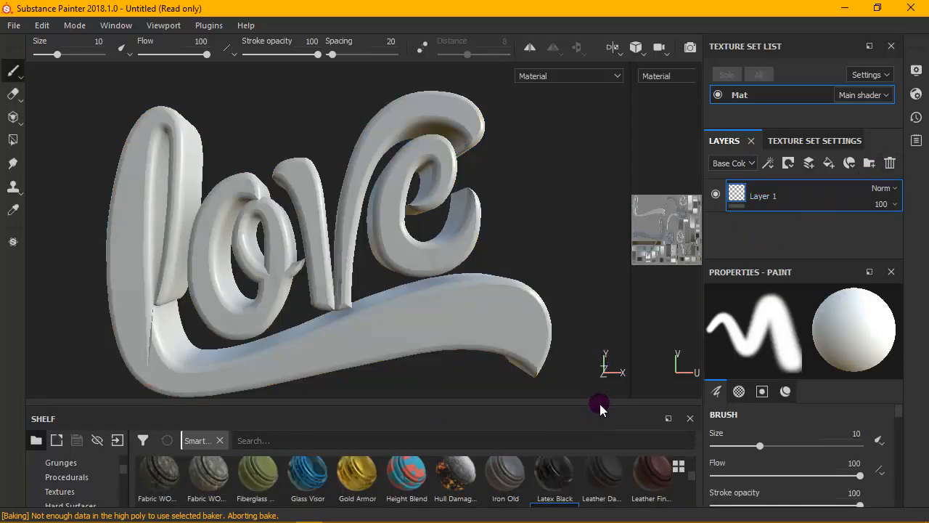
# - Try the Steel Painted smart material on the love text, inspect it in the enlarged viewport and delete its layer
pyautogui.moveTo(608, 412); pyautogui.dragTo(573, 245)
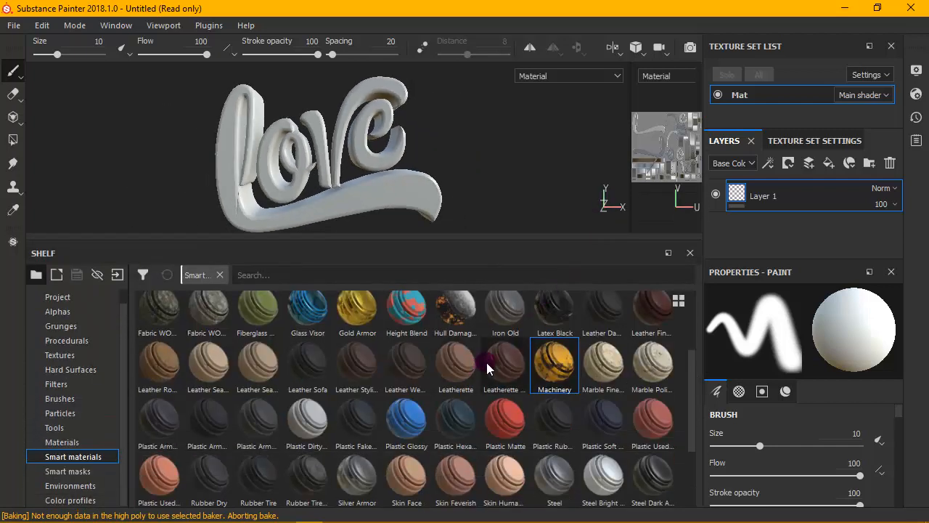
pyautogui.moveTo(356, 419)
pyautogui.mouseDown()
pyautogui.moveTo(313, 167)
pyautogui.moveTo(353, 150)
pyautogui.mouseUp()
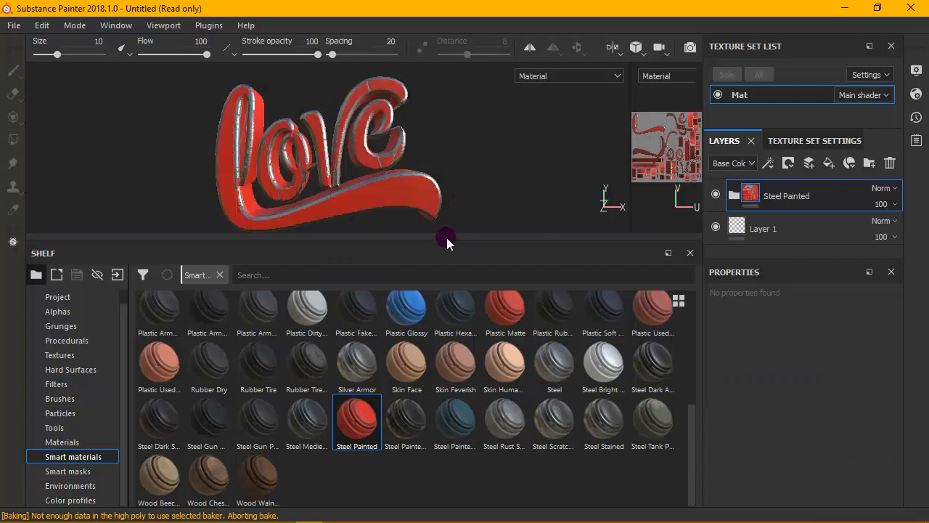
pyautogui.moveTo(447, 237); pyautogui.dragTo(469, 452)
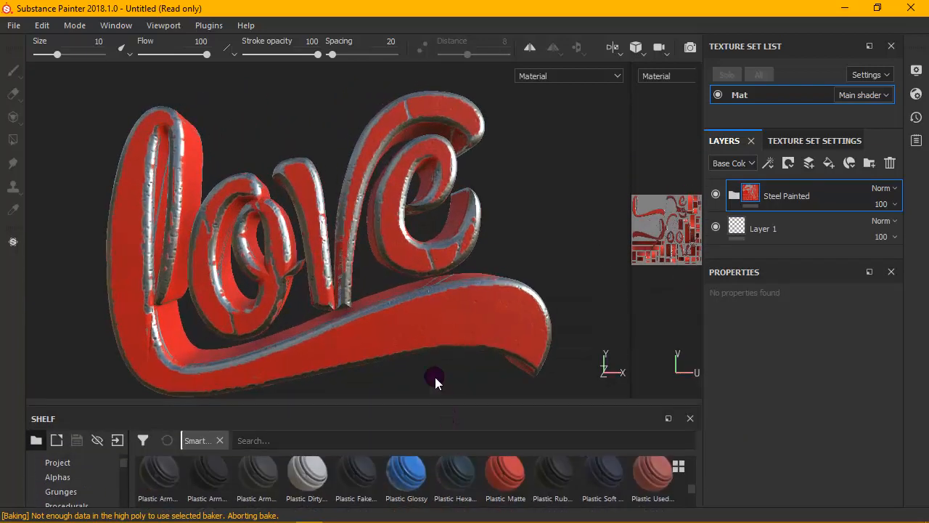
pyautogui.moveTo(435, 376)
pyautogui.keyDown('alt'); pyautogui.mouseDown()
pyautogui.moveTo(425, 259)
pyautogui.moveTo(421, 379)
pyautogui.moveTo(421, 276)
pyautogui.moveTo(410, 246)
pyautogui.moveTo(483, 222)
pyautogui.moveTo(417, 224)
pyautogui.moveTo(417, 270)
pyautogui.moveTo(614, 147)
pyautogui.moveTo(452, 208)
pyautogui.moveTo(442, 228)
pyautogui.mouseUp(); pyautogui.keyUp('alt')
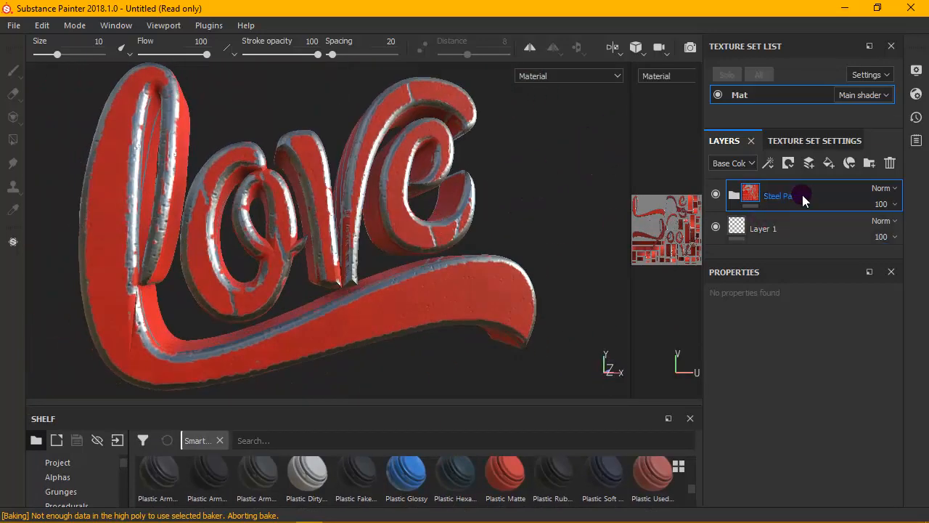
pyautogui.press('Delete')
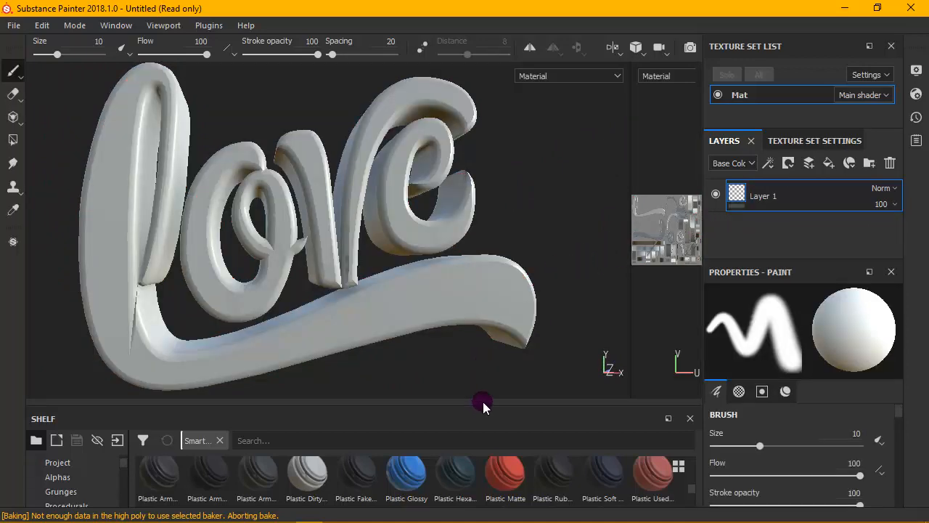
# - Try the Steel Stained smart material on the love text, inspect its surface up close and delete its layer
pyautogui.moveTo(505, 257); pyautogui.dragTo(502, 229)
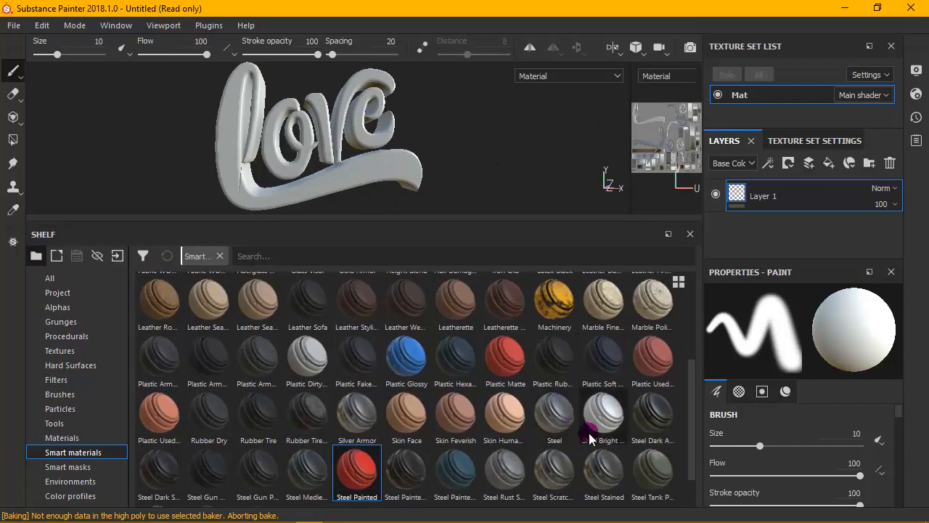
pyautogui.moveTo(595, 469); pyautogui.dragTo(397, 207)
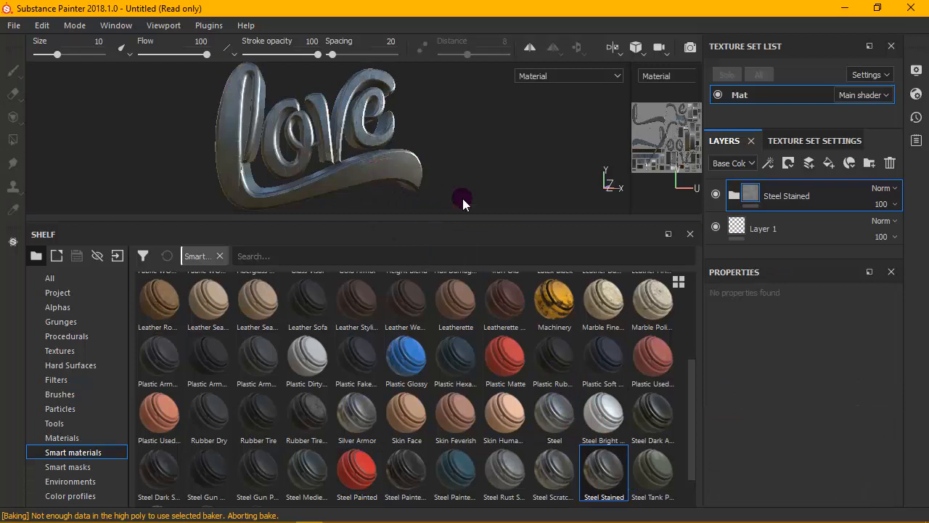
pyautogui.scroll(-2, 377, 116)
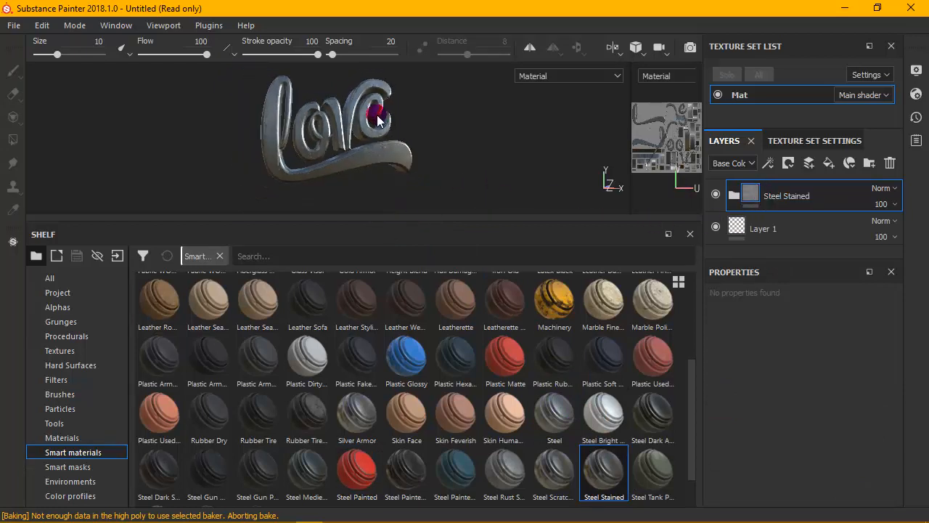
pyautogui.keyDown('alt'); pyautogui.scroll(6, 365, 115); pyautogui.keyUp('alt')
pyautogui.keyDown('alt'); pyautogui.scroll(2, 365, 115); pyautogui.keyUp('alt')
pyautogui.keyDown('alt'); pyautogui.moveTo(365, 116); pyautogui.dragTo(357, 152); pyautogui.keyUp('alt')
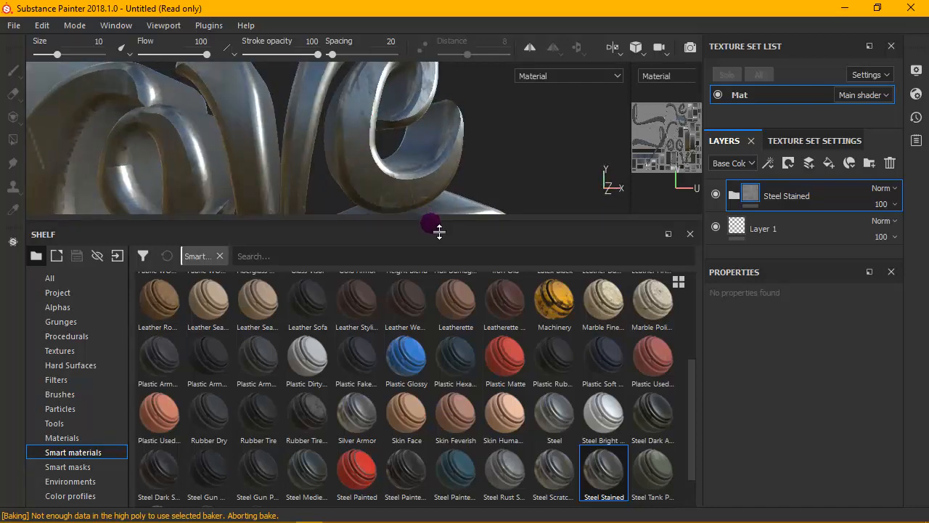
pyautogui.moveTo(439, 231); pyautogui.dragTo(441, 301)
pyautogui.keyDown('alt'); pyautogui.moveTo(405, 152); pyautogui.dragTo(309, 166); pyautogui.keyUp('alt')
pyautogui.scroll(-2, 310, 166)
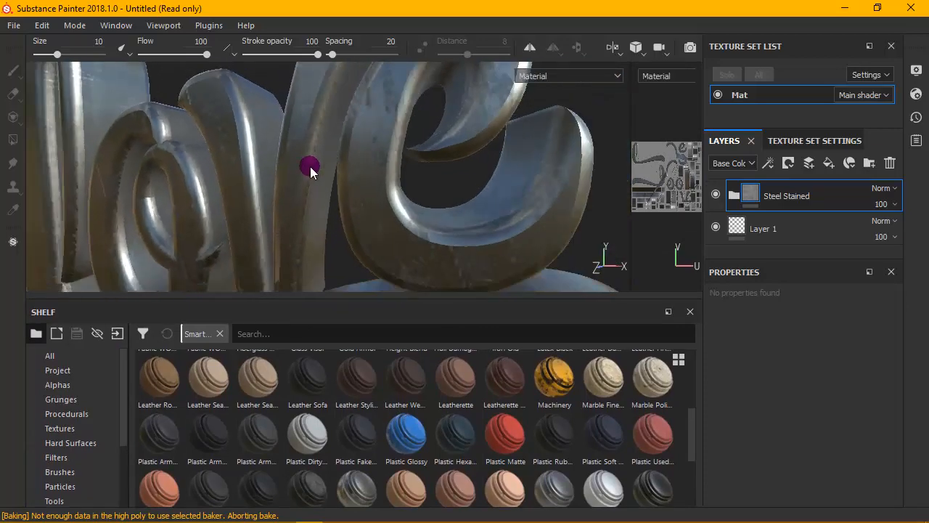
pyautogui.scroll(-3, 310, 166)
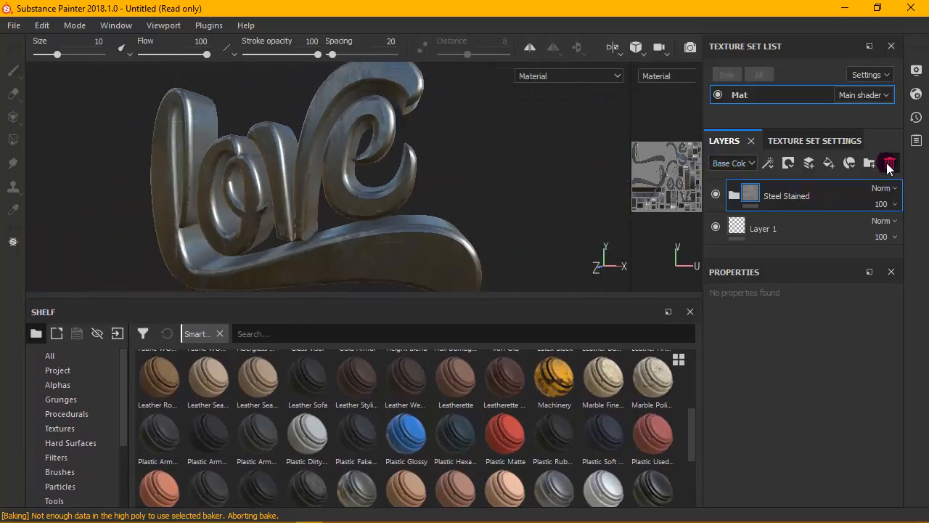
pyautogui.click(888, 163)
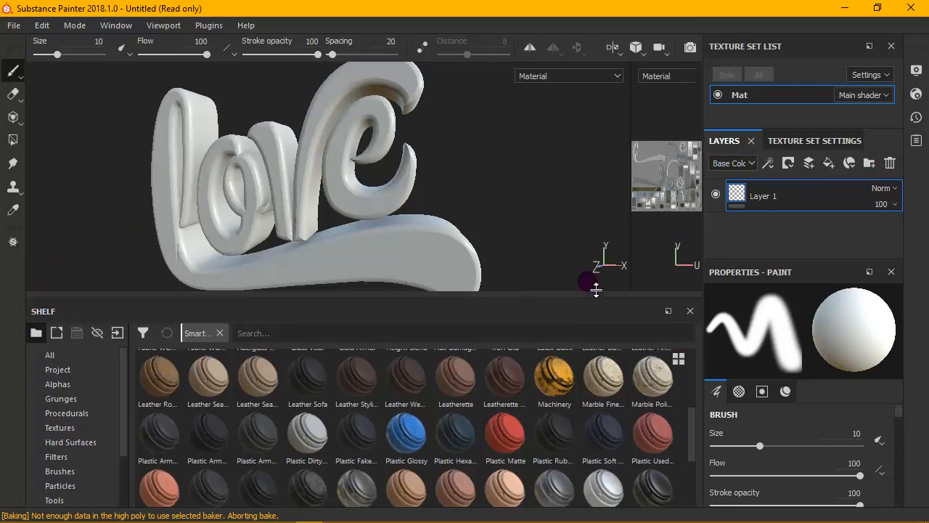
# - Try the Aluminium Brushed Worn smart material on the love text, inspect it and delete its layer
pyautogui.moveTo(595, 290); pyautogui.dragTo(592, 193)
pyautogui.scroll(-1, 570, 309)
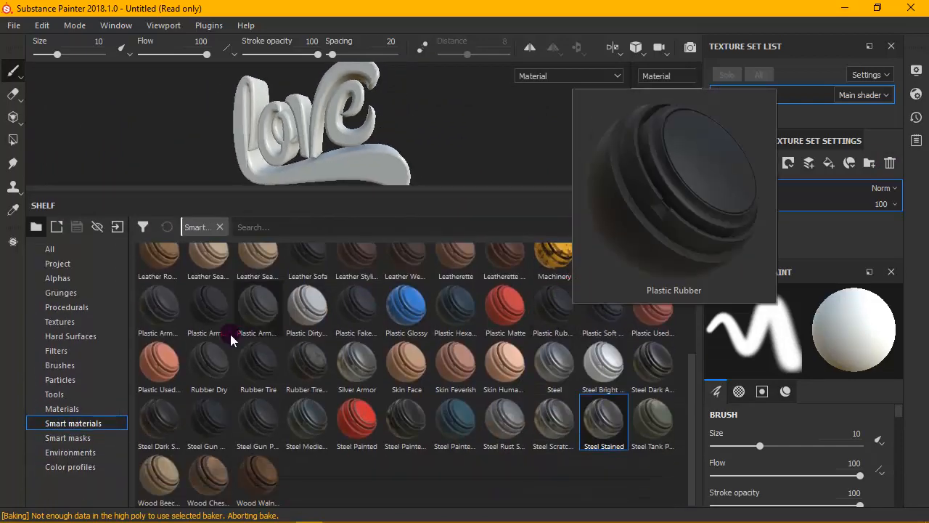
pyautogui.scroll(3, 284, 345)
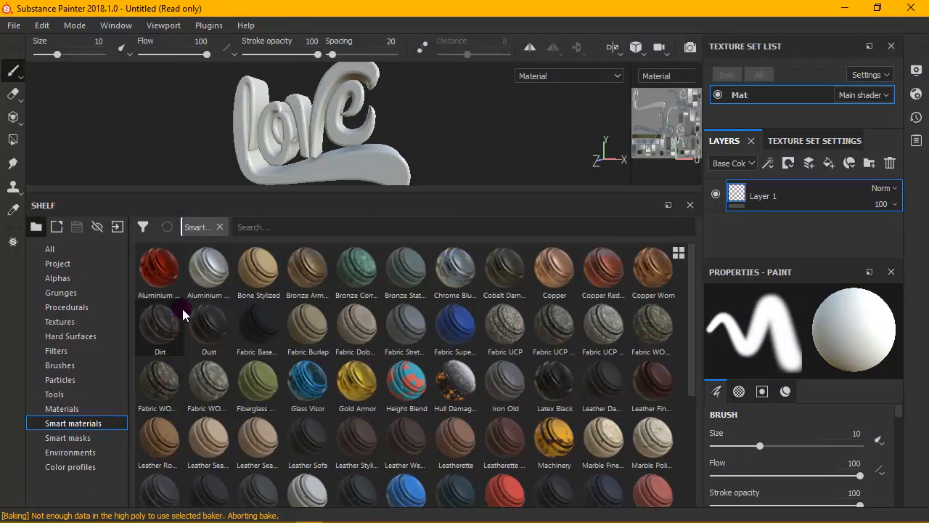
pyautogui.moveTo(209, 269)
pyautogui.mouseDown()
pyautogui.moveTo(331, 183)
pyautogui.moveTo(457, 178)
pyautogui.mouseUp()
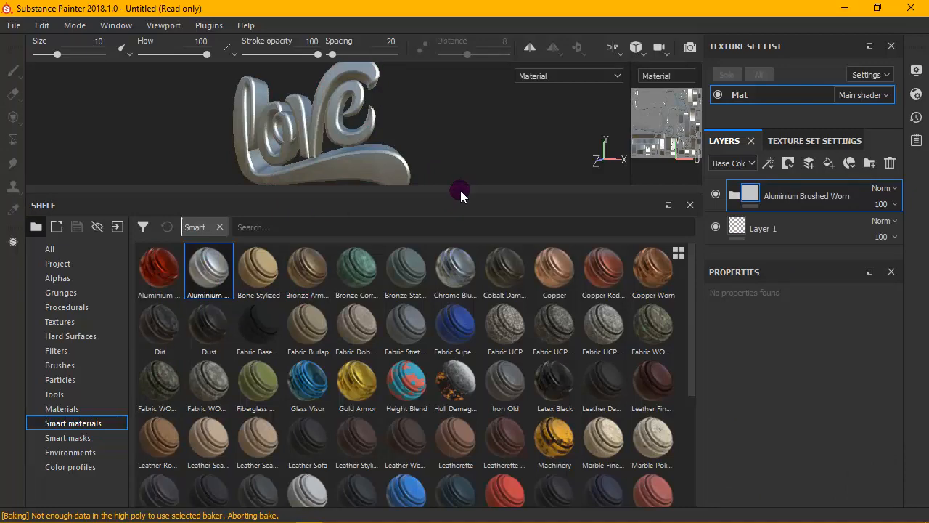
pyautogui.moveTo(466, 193); pyautogui.dragTo(489, 358)
pyautogui.moveTo(490, 236)
pyautogui.keyDown('alt'); pyautogui.mouseDown()
pyautogui.moveTo(484, 229)
pyautogui.moveTo(506, 212)
pyautogui.moveTo(496, 228)
pyautogui.mouseUp(); pyautogui.keyUp('alt')
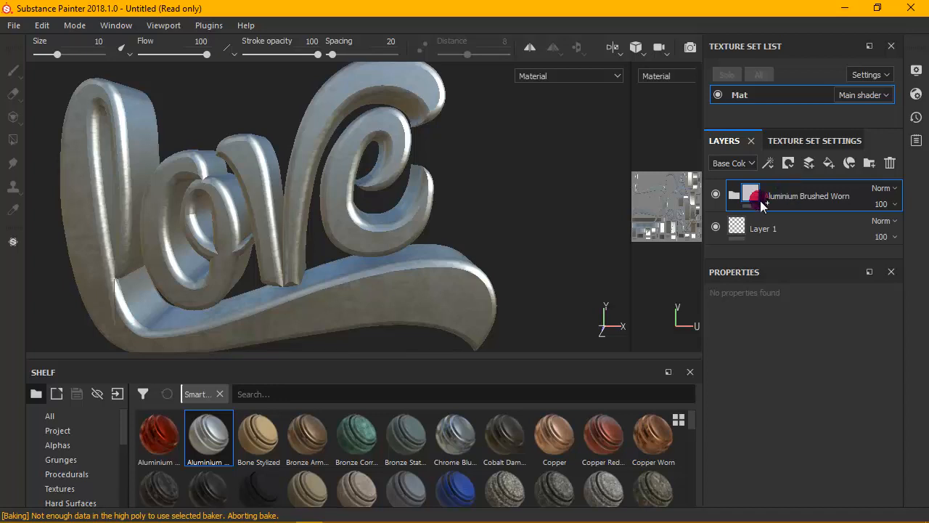
pyautogui.press('Delete')
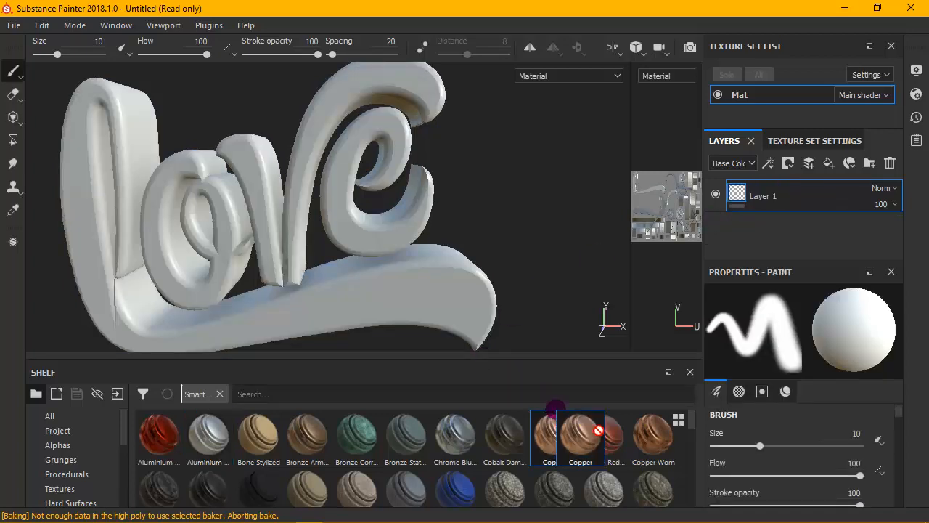
# - Apply the Copper smart material to the love text and inspect it from several angles
pyautogui.moveTo(554, 434); pyautogui.dragTo(460, 288)
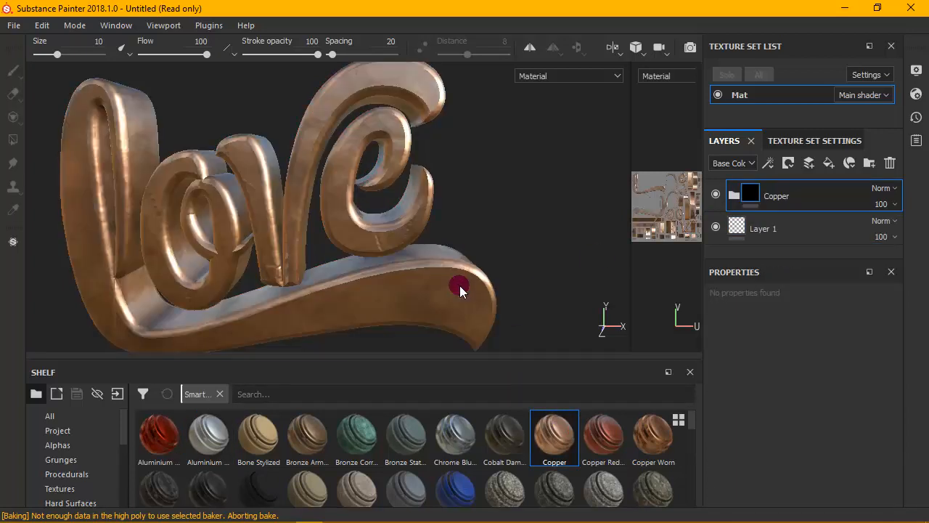
pyautogui.keyDown('alt'); pyautogui.moveTo(457, 241); pyautogui.dragTo(489, 224); pyautogui.keyUp('alt')
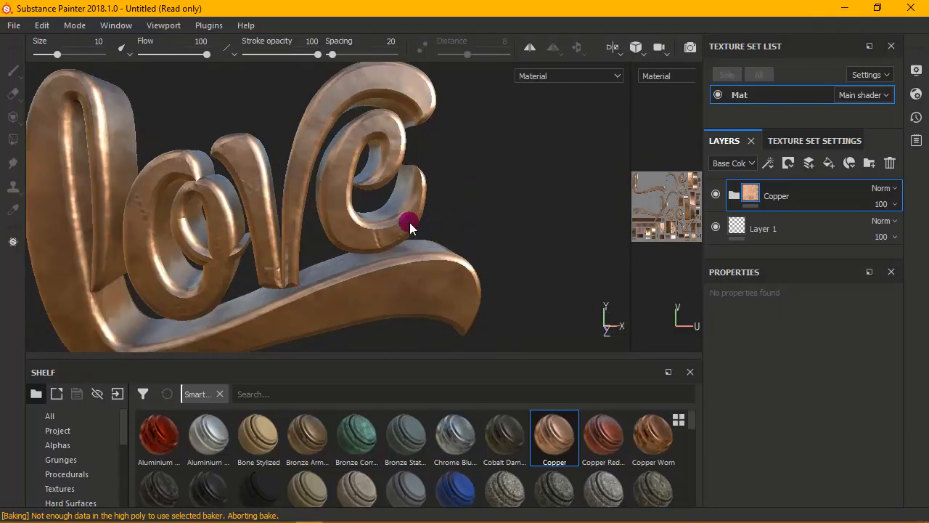
pyautogui.keyDown('alt'); pyautogui.moveTo(409, 222); pyautogui.dragTo(389, 221); pyautogui.keyUp('alt')
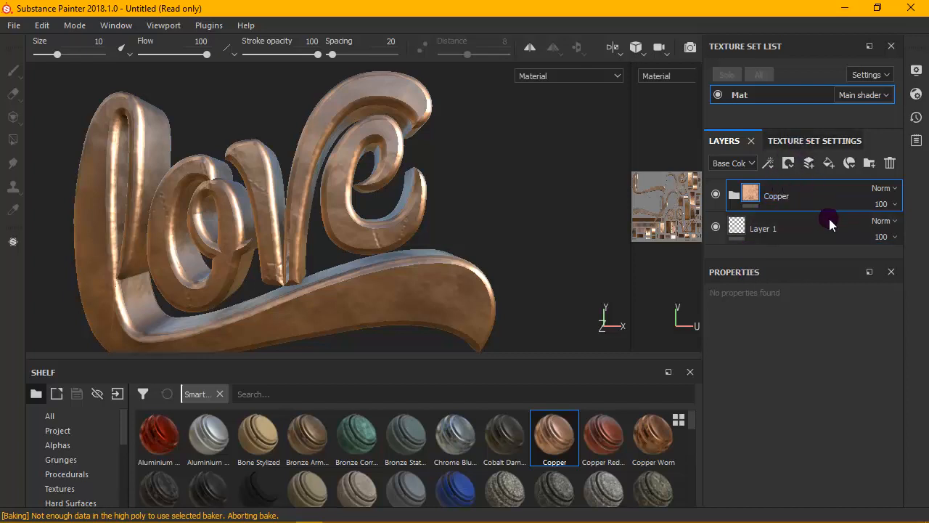
# - Enlarge the area showing the layer stack by shrinking the properties below it, keeping the Copper layer selected
pyautogui.moveTo(805, 267); pyautogui.dragTo(813, 318)
pyautogui.click(718, 164)
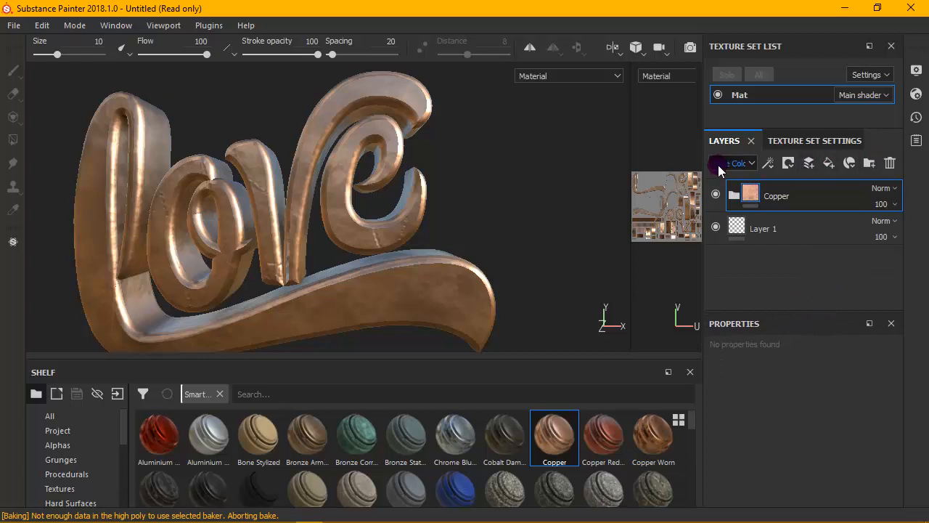
pyautogui.click(827, 201)
pyautogui.click(812, 146)
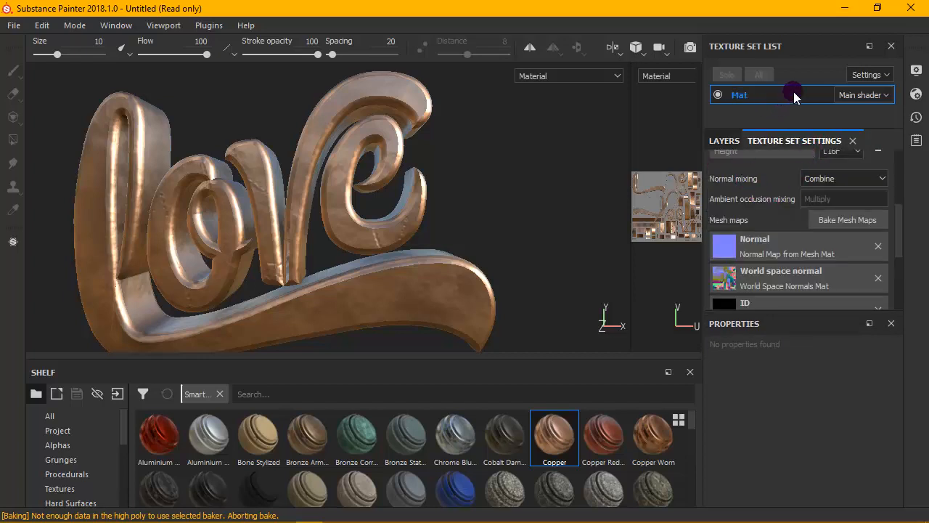
pyautogui.click(733, 140)
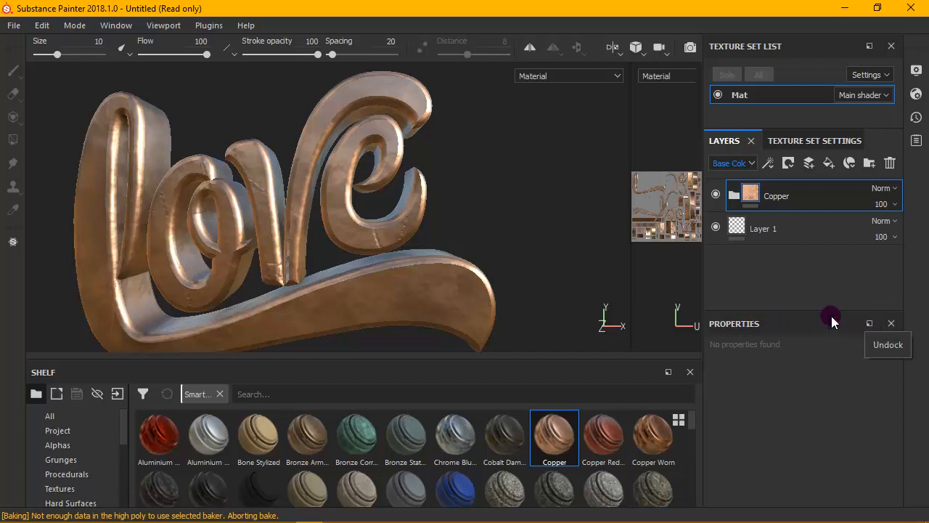
pyautogui.moveTo(829, 314); pyautogui.dragTo(835, 408)
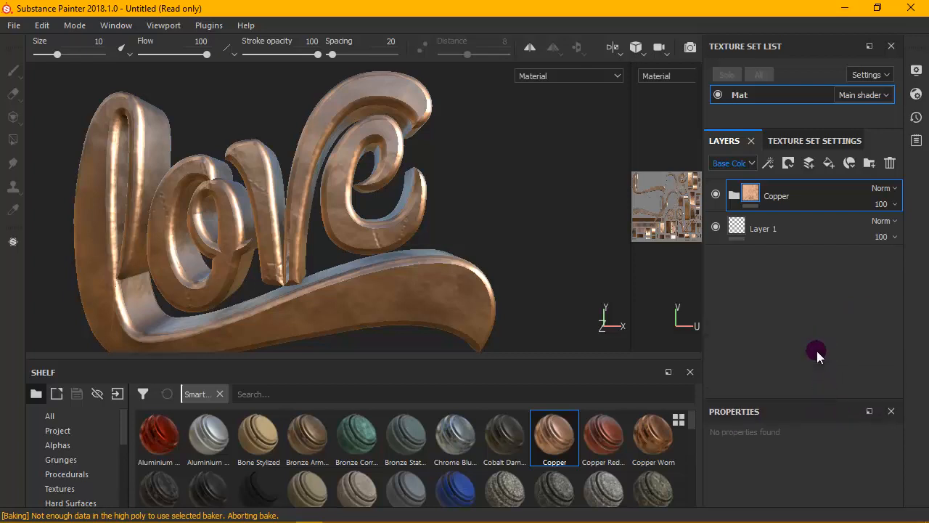
pyautogui.keyDown('alt'); pyautogui.moveTo(547, 187); pyautogui.dragTo(398, 213); pyautogui.keyUp('alt')
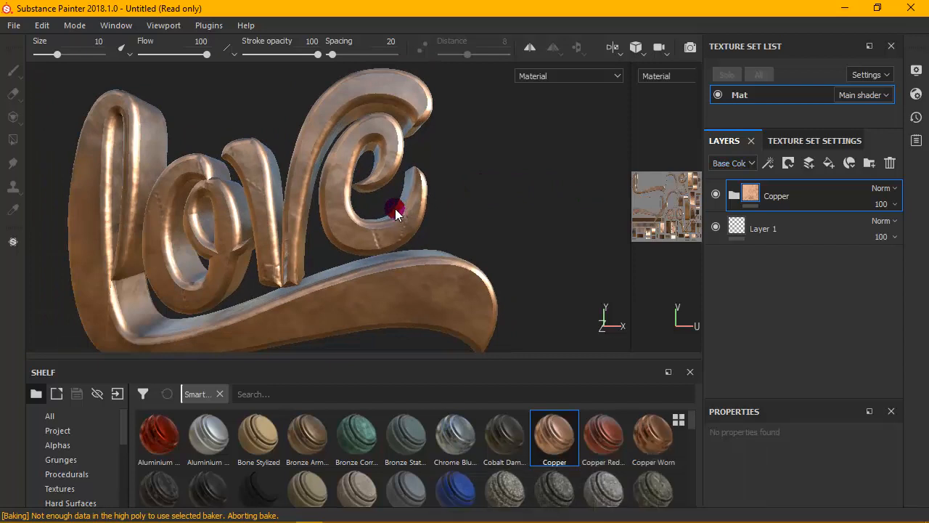
# - Examine the Mat texture set's size, channels, mesh maps and the format options of its Base Color channel
pyautogui.click(820, 141)
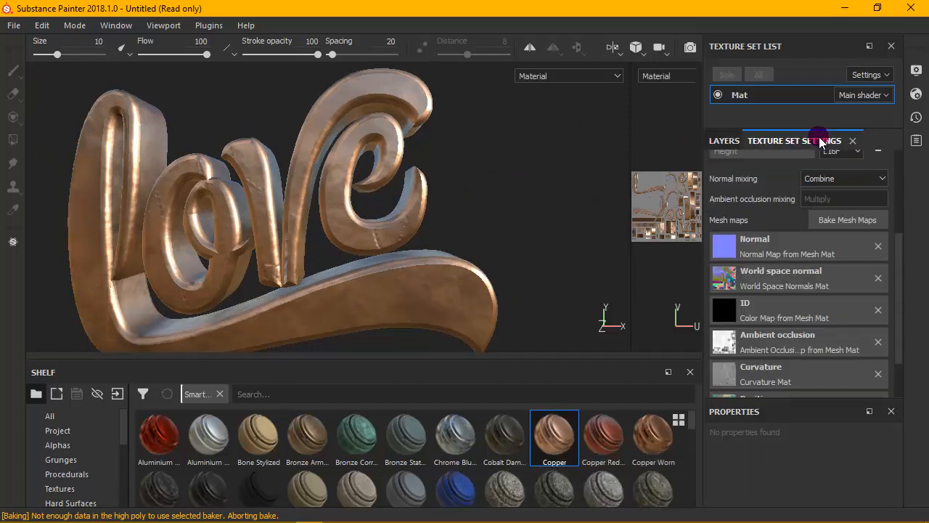
pyautogui.moveTo(896, 244); pyautogui.dragTo(895, 161)
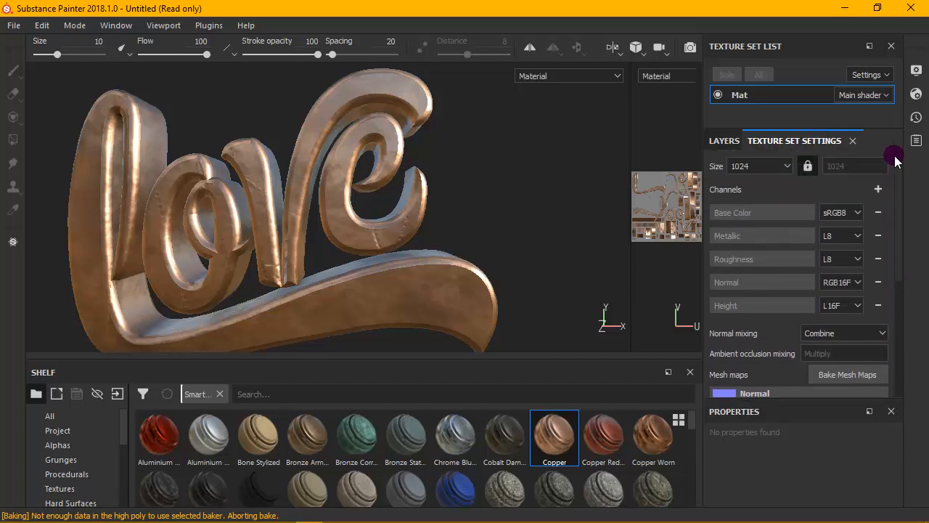
pyautogui.scroll(-3, 877, 331)
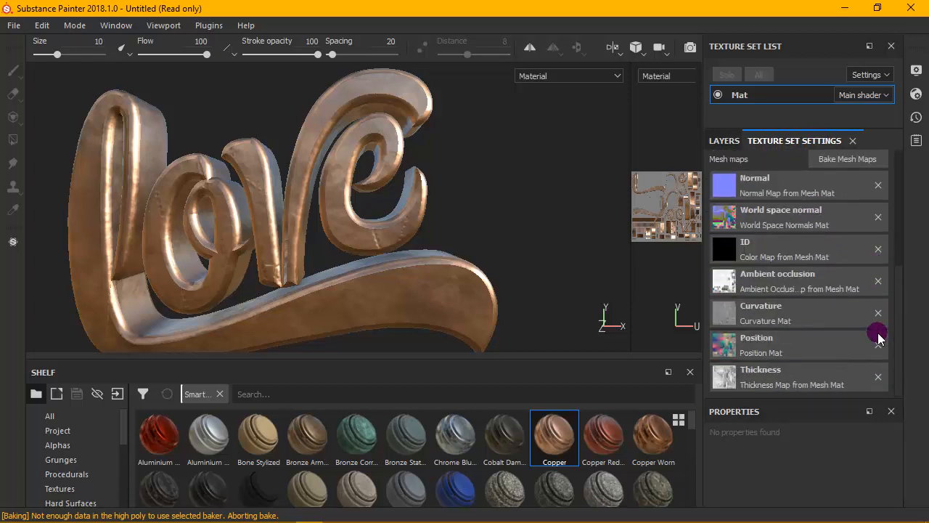
pyautogui.scroll(1, 878, 263)
pyautogui.scroll(2, 878, 263)
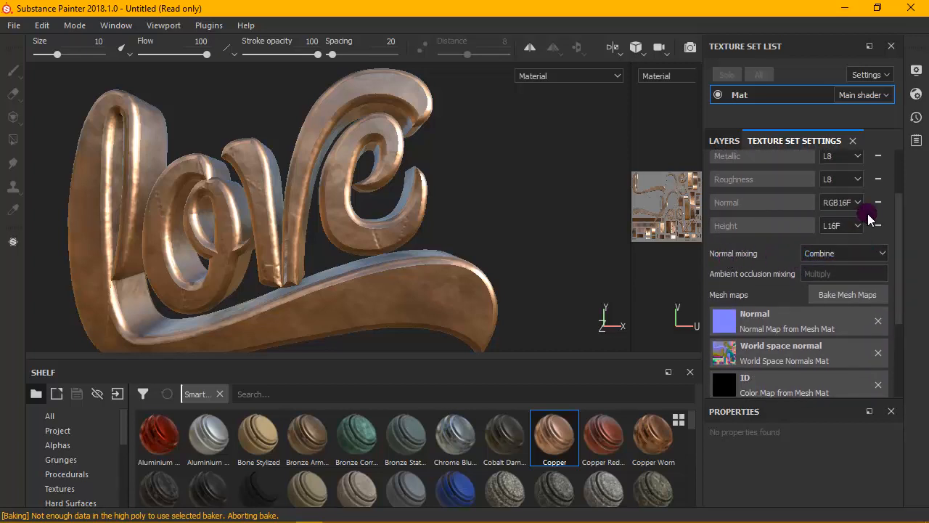
pyautogui.scroll(3, 895, 205)
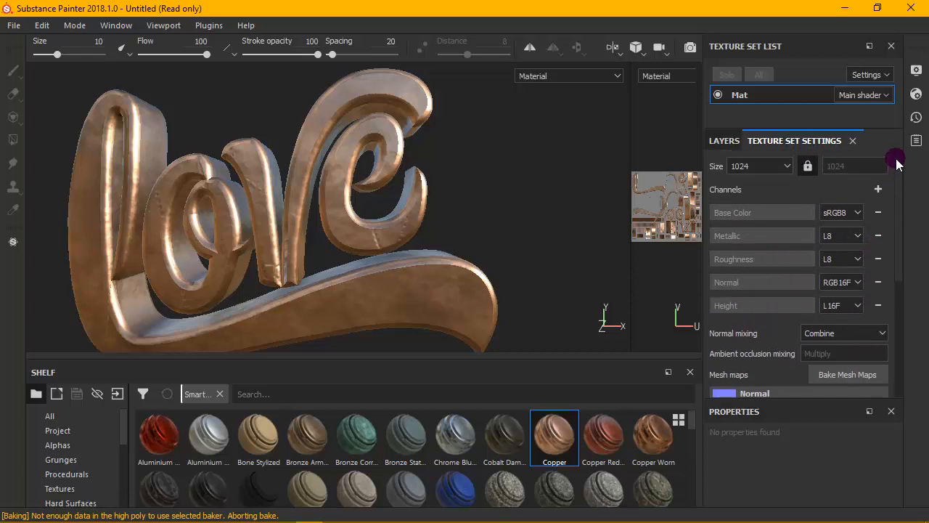
pyautogui.scroll(-1, 891, 169)
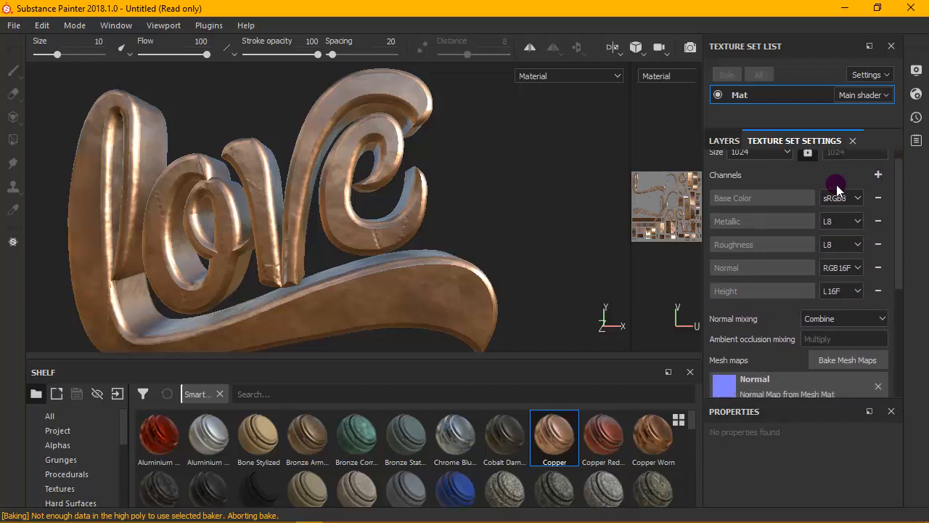
pyautogui.click(859, 198)
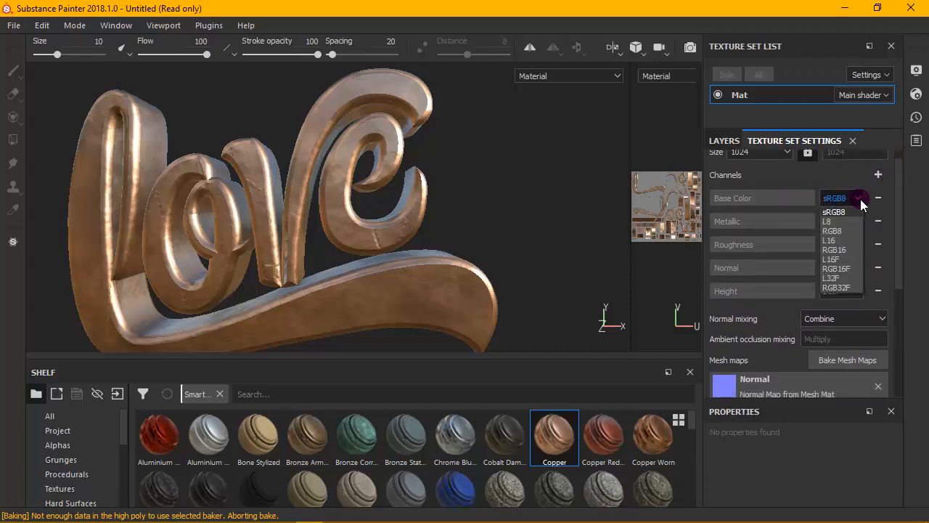
pyautogui.click(816, 177)
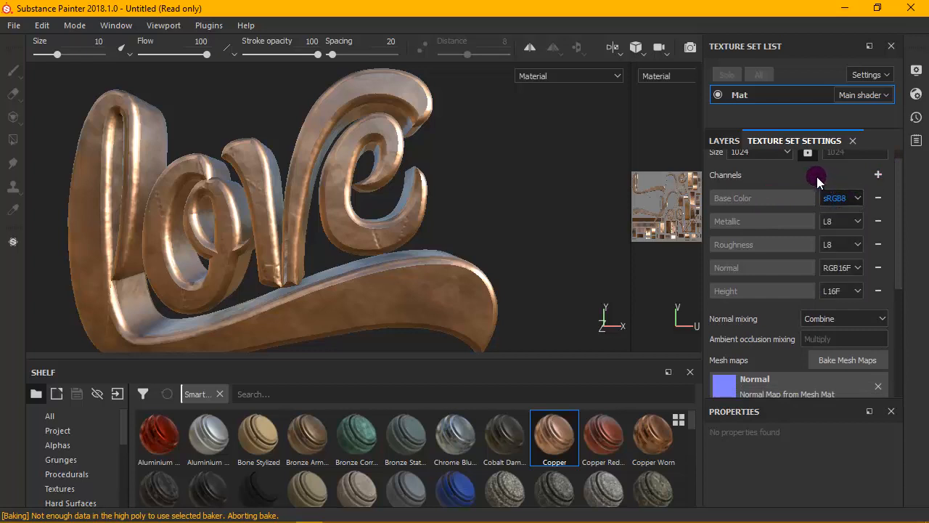
pyautogui.click(857, 200)
pyautogui.moveTo(894, 207); pyautogui.dragTo(871, 194)
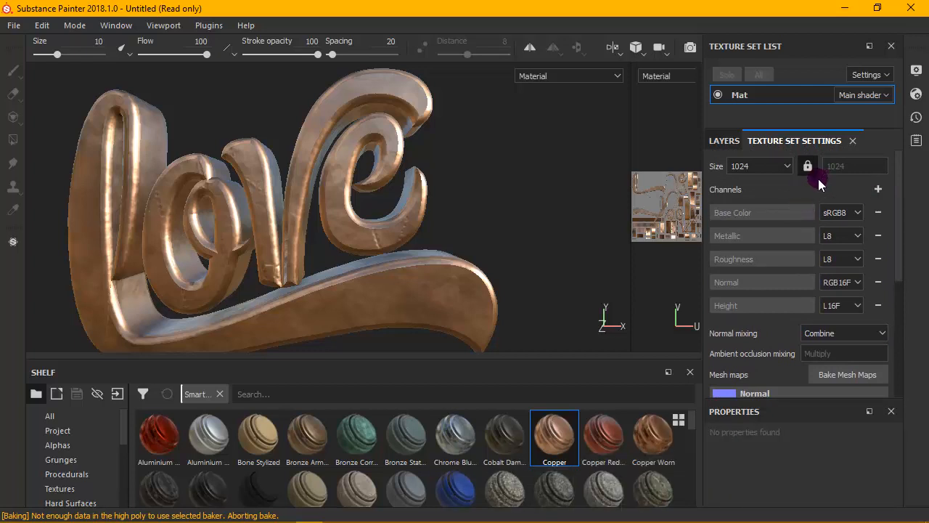
# - Expand the Copper folder in the layer stack and toggle its Metal Dirty and Base Metal layers off and on to compare their effect
pyautogui.click(724, 140)
pyautogui.click(762, 194)
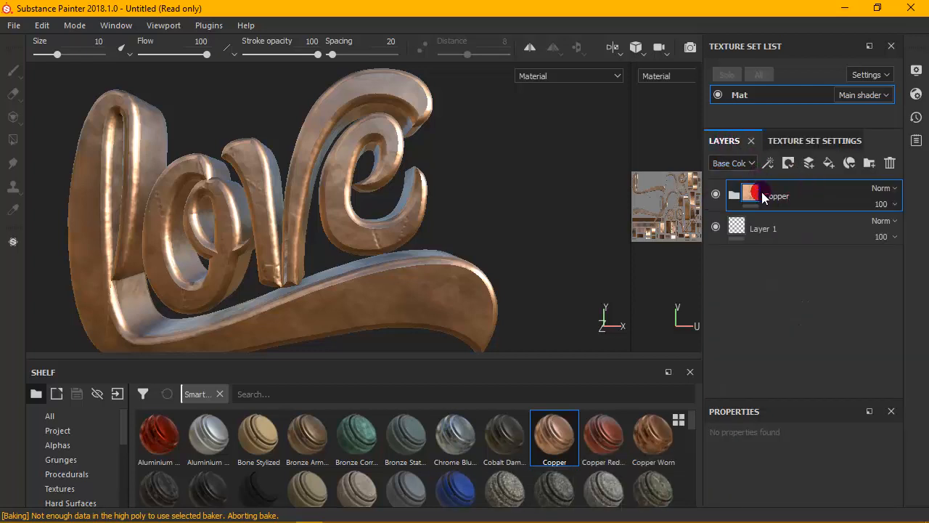
pyautogui.click(733, 195)
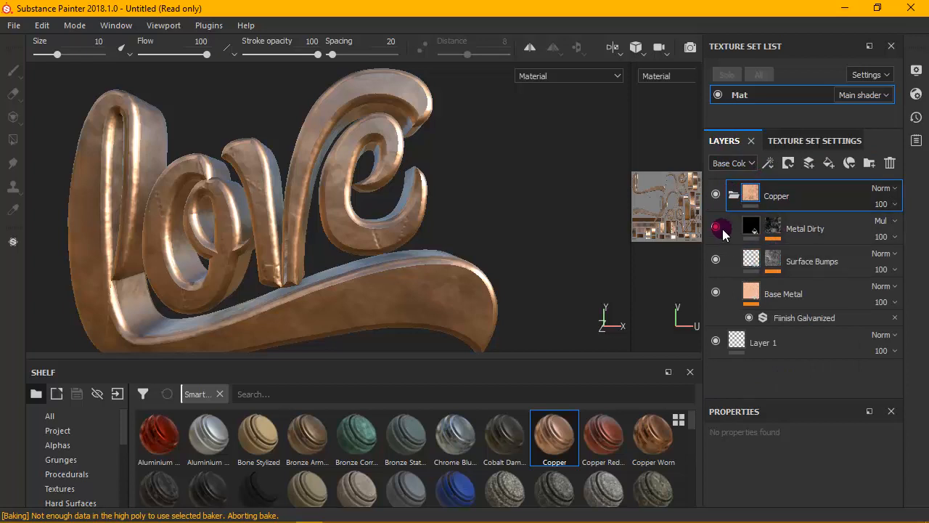
pyautogui.click(717, 228)
pyautogui.click(717, 228)
pyautogui.click(717, 228)
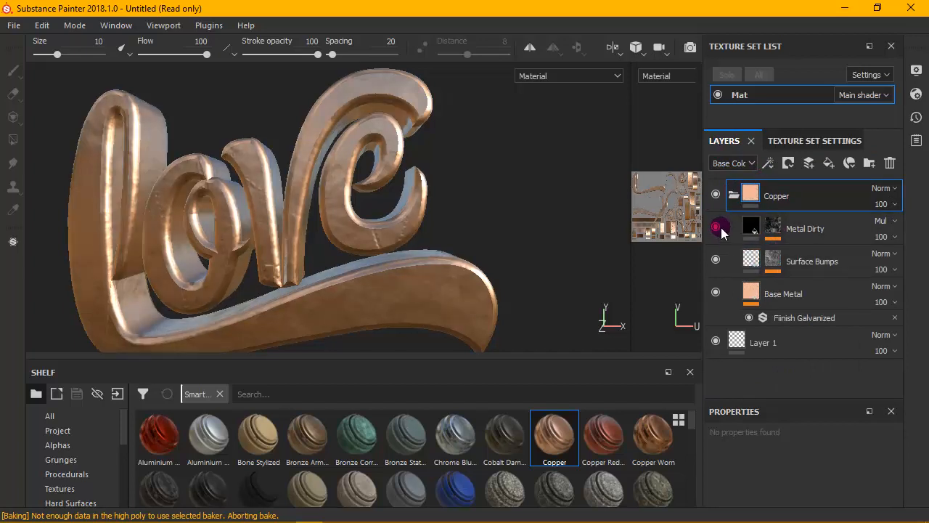
pyautogui.click(716, 293)
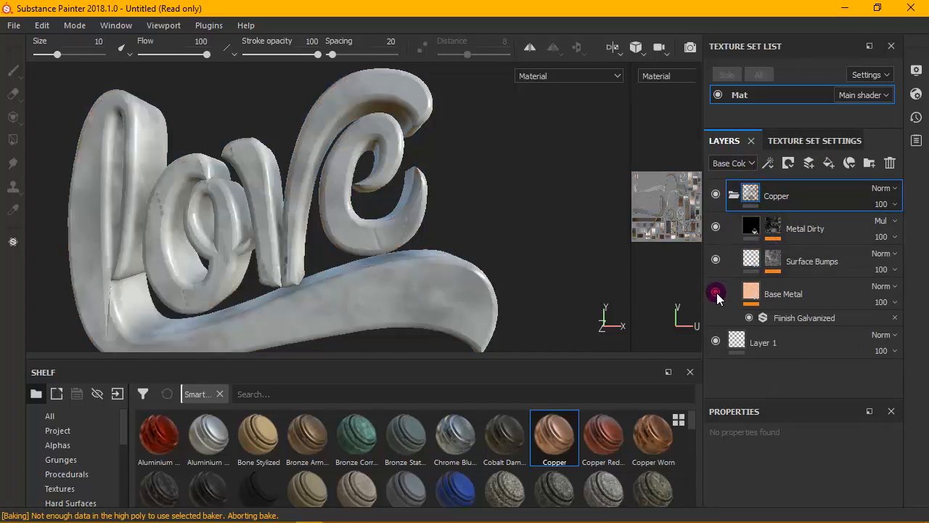
pyautogui.click(716, 293)
# - Try violet and green hues for the Base Metal layer's uniform base color, ending on a pale yellow with hue 0.126
pyautogui.click(755, 291)
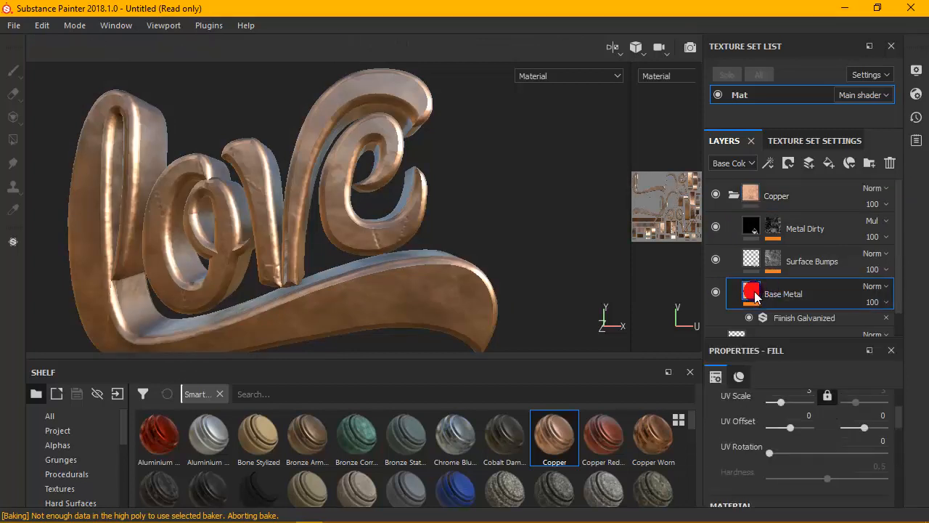
pyautogui.moveTo(899, 417); pyautogui.dragTo(896, 406)
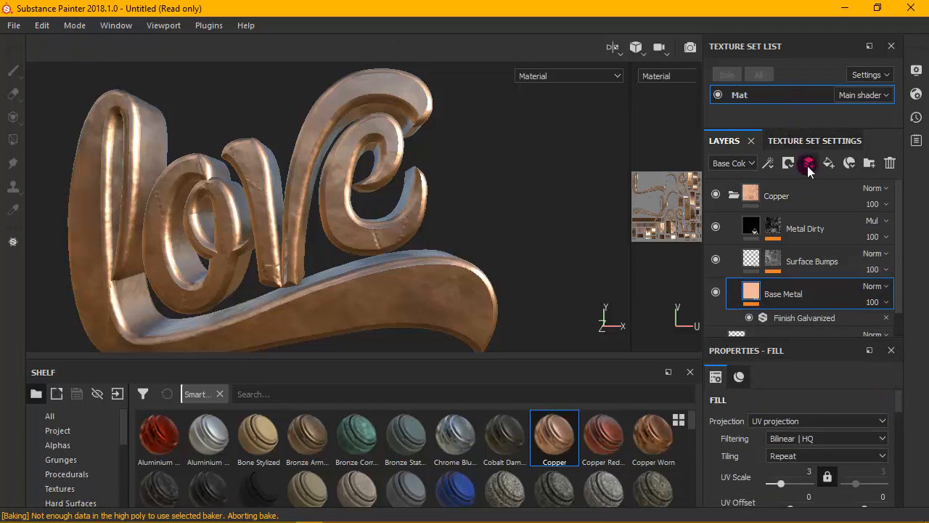
pyautogui.moveTo(896, 390); pyautogui.dragTo(904, 449)
pyautogui.click(874, 445)
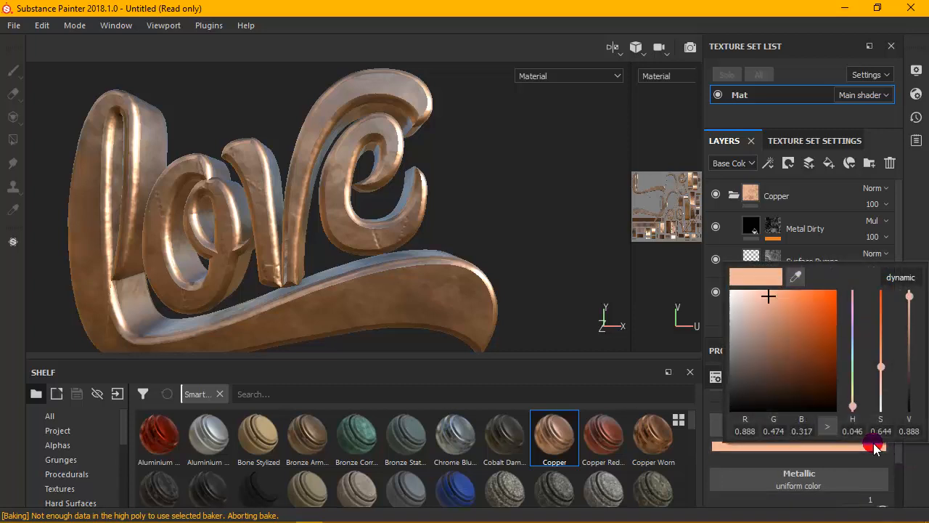
pyautogui.click(852, 312)
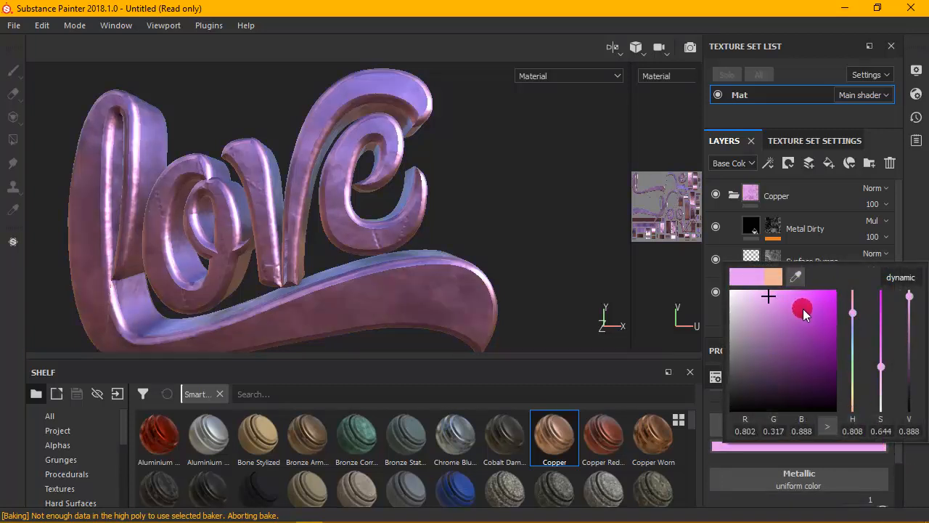
pyautogui.click(853, 370)
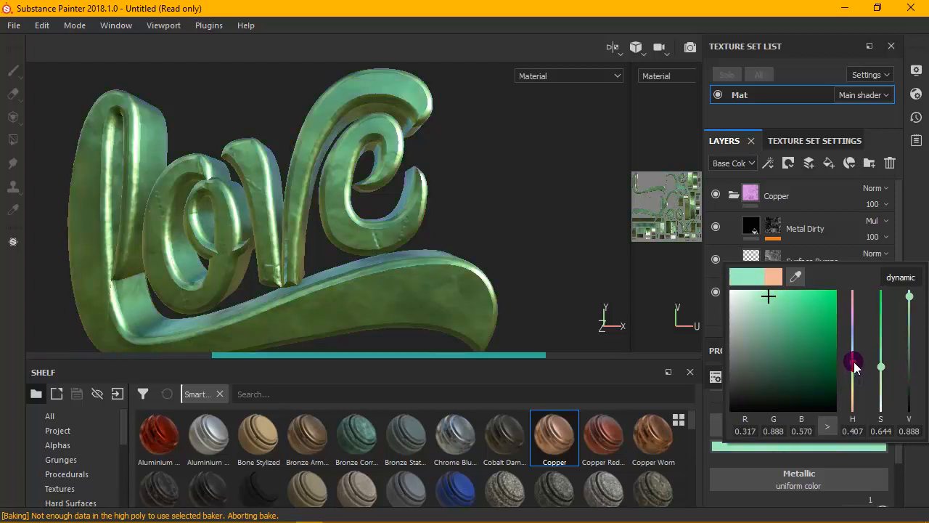
pyautogui.moveTo(854, 363); pyautogui.dragTo(854, 399)
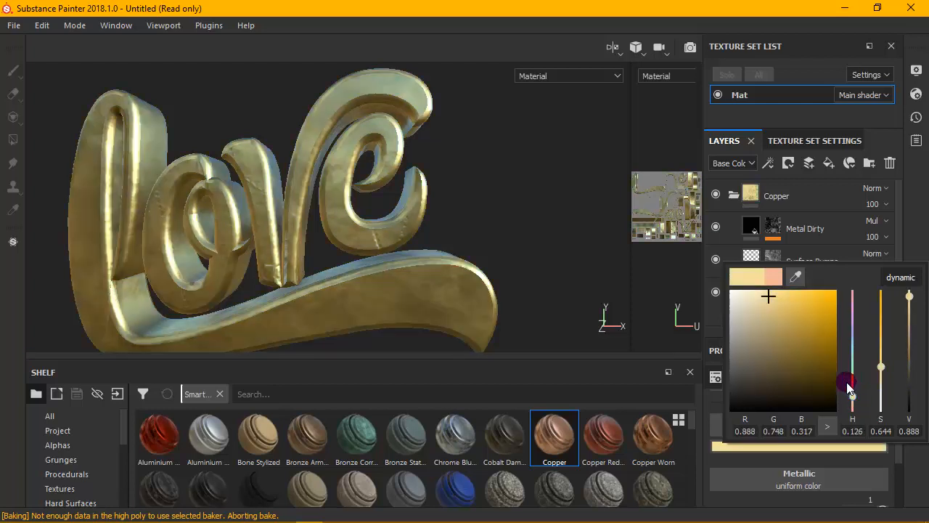
# - Change the Base Metal base color to a golden orange with hue 0.066, saturation 0.885 and value 1.000
pyautogui.moveTo(822, 311); pyautogui.dragTo(825, 299)
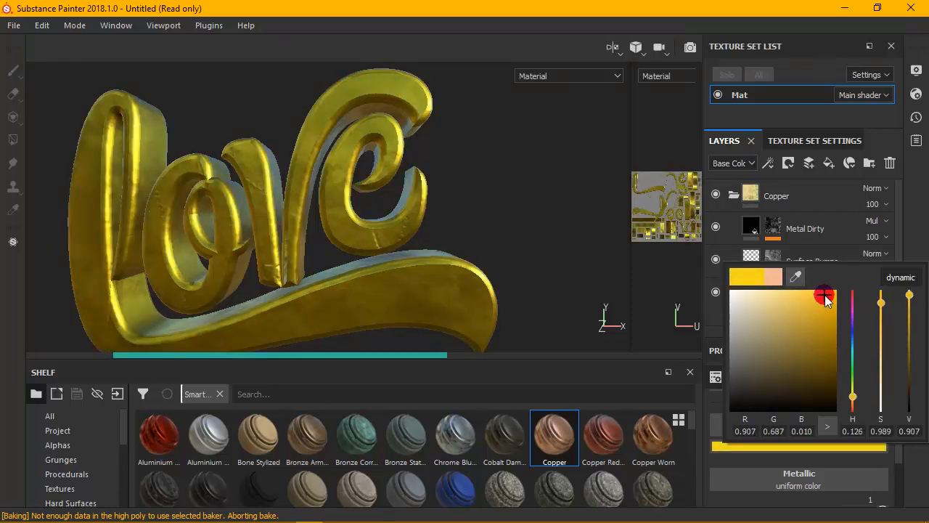
pyautogui.moveTo(850, 400); pyautogui.dragTo(856, 410)
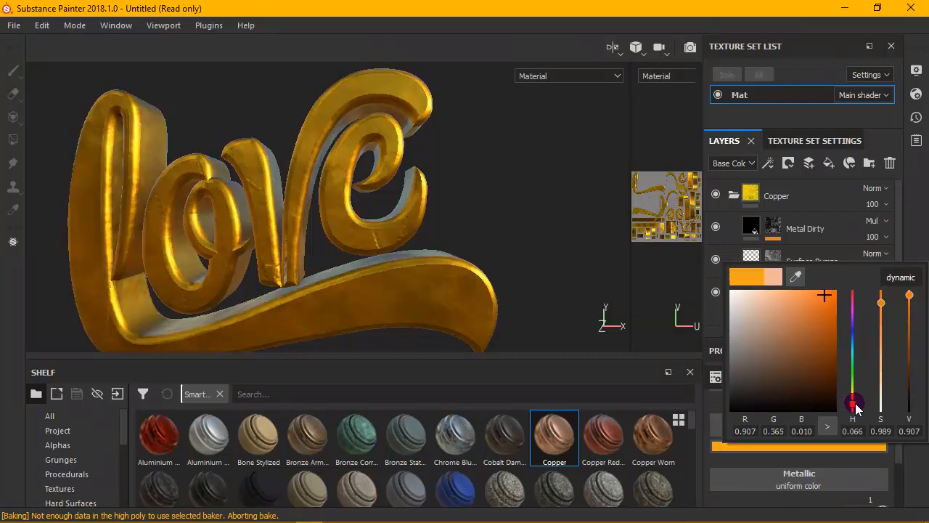
pyautogui.moveTo(808, 318); pyautogui.dragTo(789, 294)
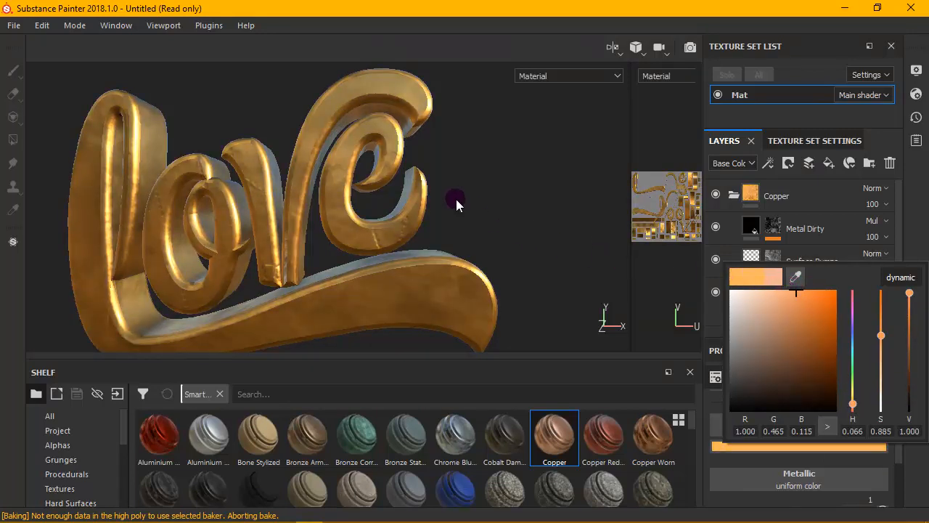
pyautogui.keyDown('alt'); pyautogui.moveTo(455, 199); pyautogui.dragTo(470, 186); pyautogui.keyUp('alt')
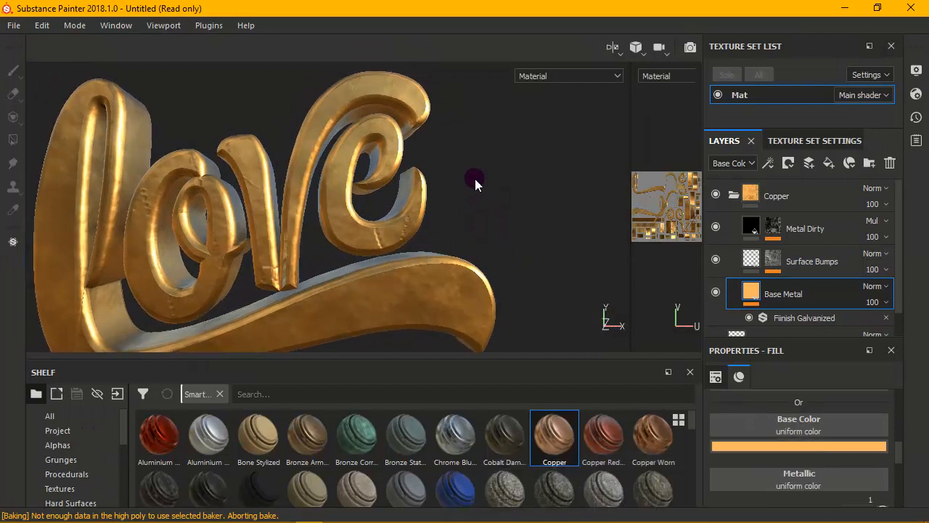
# - Toggle the Metal Dirty layer to compare its effect, select its mask, and inspect the golden text up close with the Copper folder collapsed
pyautogui.moveTo(898, 445); pyautogui.dragTo(898, 395)
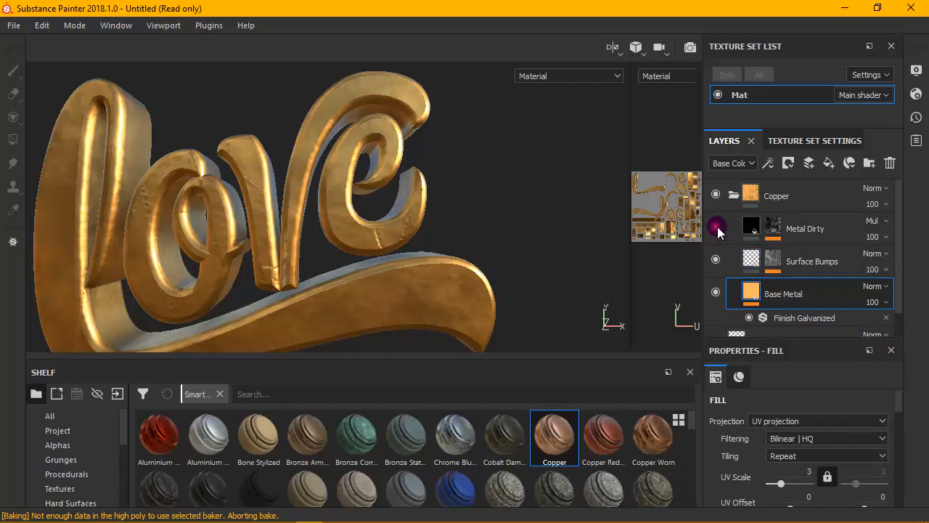
pyautogui.click(716, 226)
pyautogui.click(715, 226)
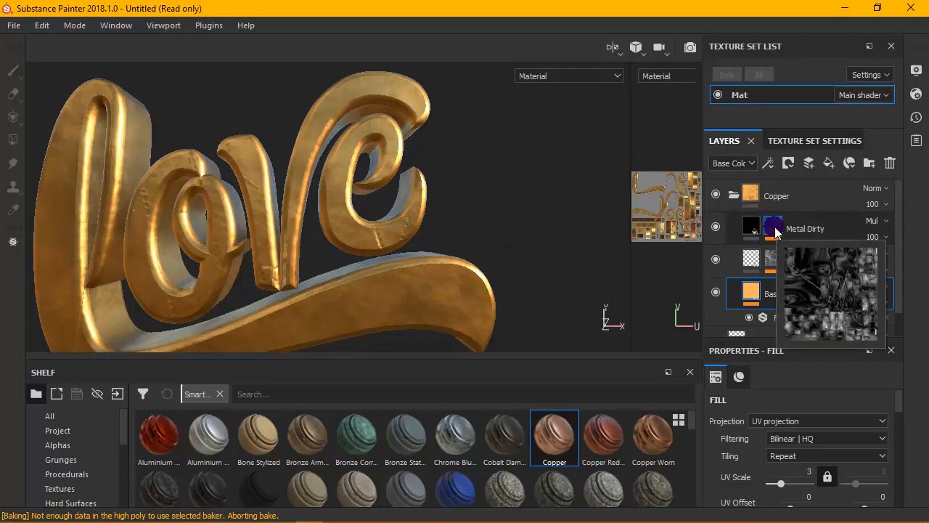
pyautogui.click(774, 231)
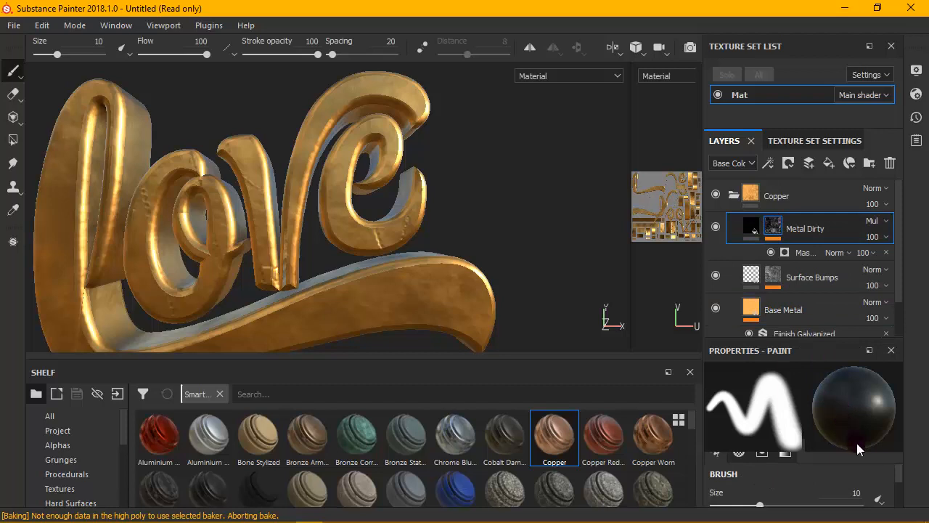
pyautogui.scroll(-3, 898, 482)
pyautogui.scroll(3, 899, 482)
pyautogui.click(734, 195)
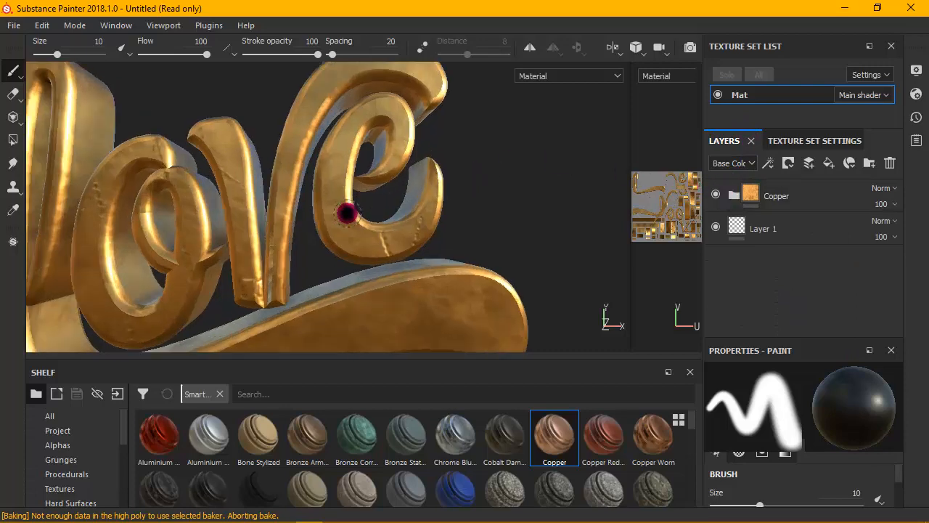
pyautogui.moveTo(344, 210)
pyautogui.keyDown('alt'); pyautogui.mouseDown()
pyautogui.moveTo(394, 165)
pyautogui.moveTo(384, 222)
pyautogui.moveTo(311, 188)
pyautogui.moveTo(352, 208)
pyautogui.mouseUp(); pyautogui.keyUp('alt')
pyautogui.scroll(-3, 303, 210)
pyautogui.scroll(3, 304, 209)
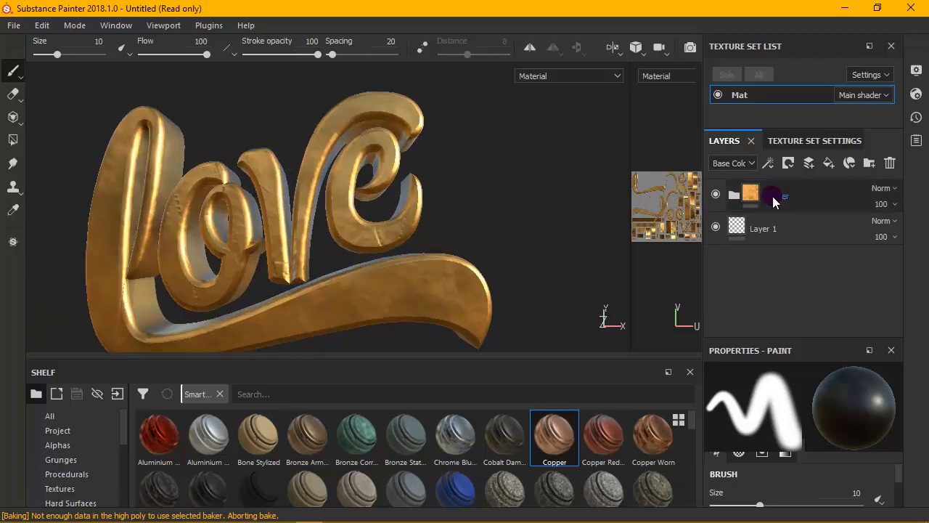
# - Set the Base Metal base color in the Copper folder to a reddish copper with hue 0.030, saturation 0.795 and value 0.986, and collapse the folder
pyautogui.click(742, 194)
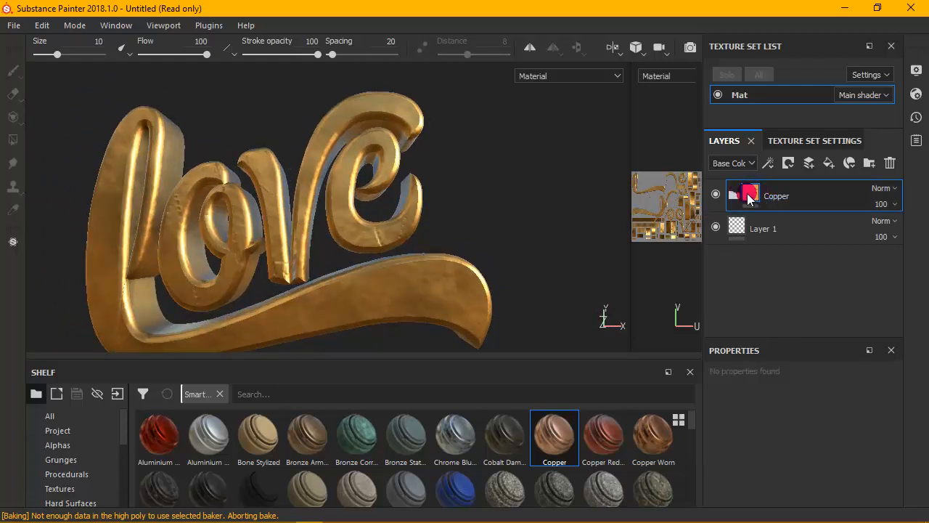
pyautogui.click(749, 196)
pyautogui.click(752, 309)
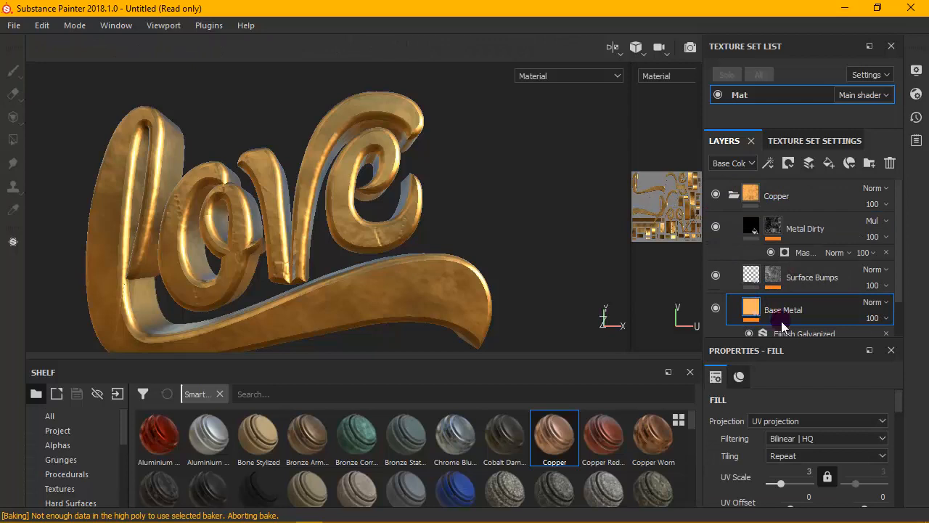
pyautogui.scroll(-5, 895, 456)
pyautogui.scroll(2, 880, 452)
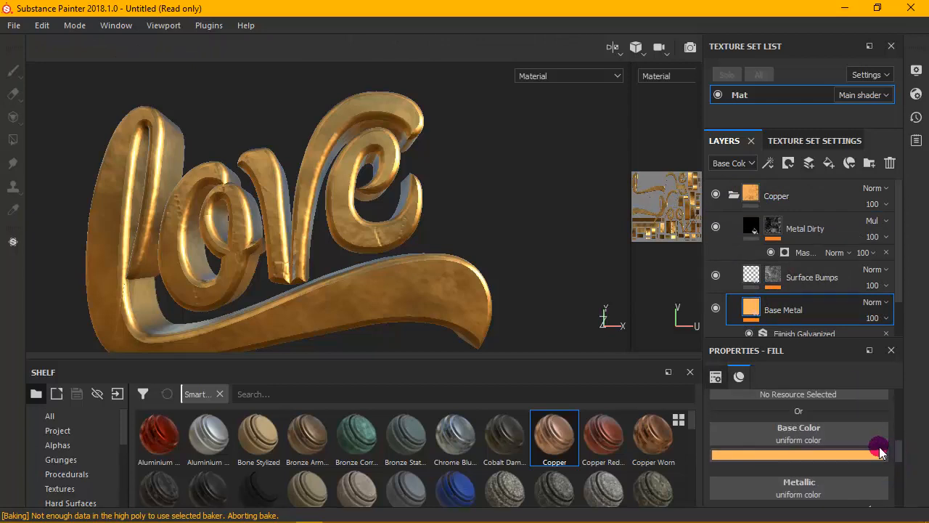
pyautogui.click(849, 454)
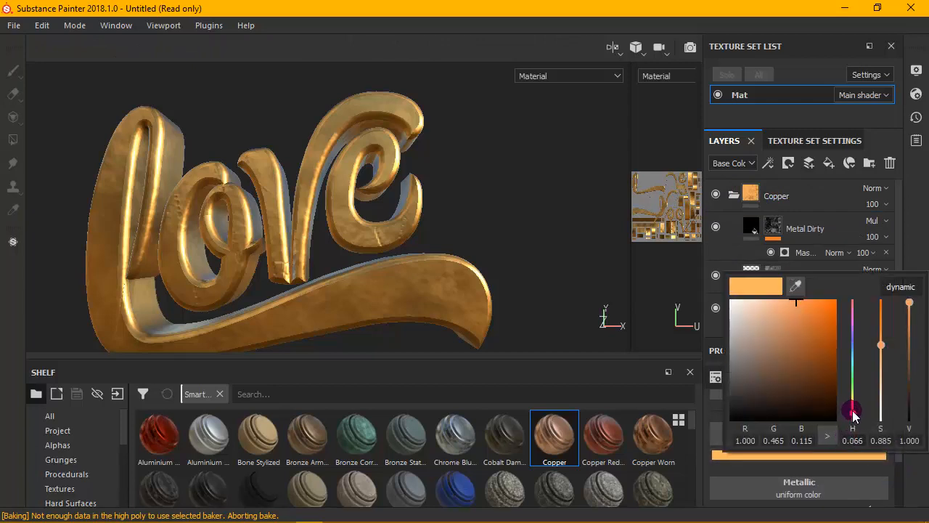
pyautogui.moveTo(854, 413)
pyautogui.mouseDown()
pyautogui.moveTo(853, 406)
pyautogui.moveTo(857, 424)
pyautogui.mouseUp()
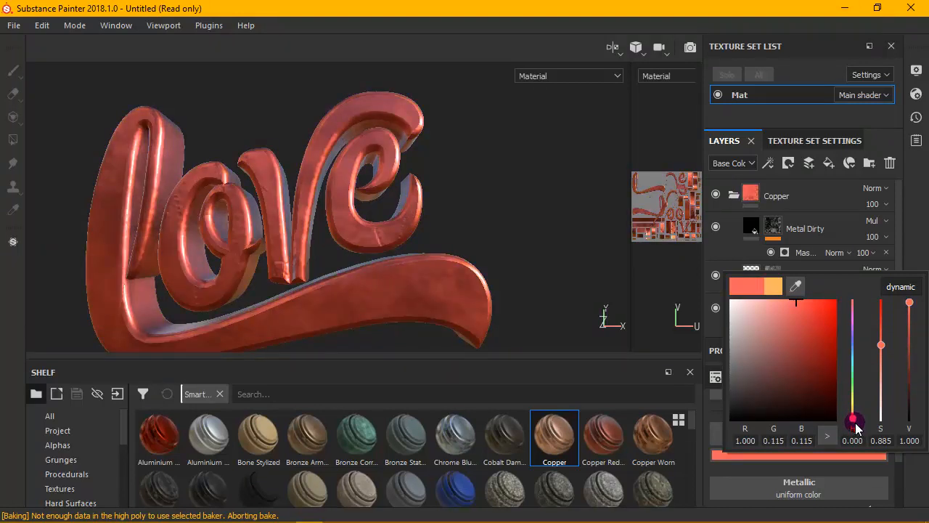
pyautogui.moveTo(855, 425); pyautogui.dragTo(856, 423)
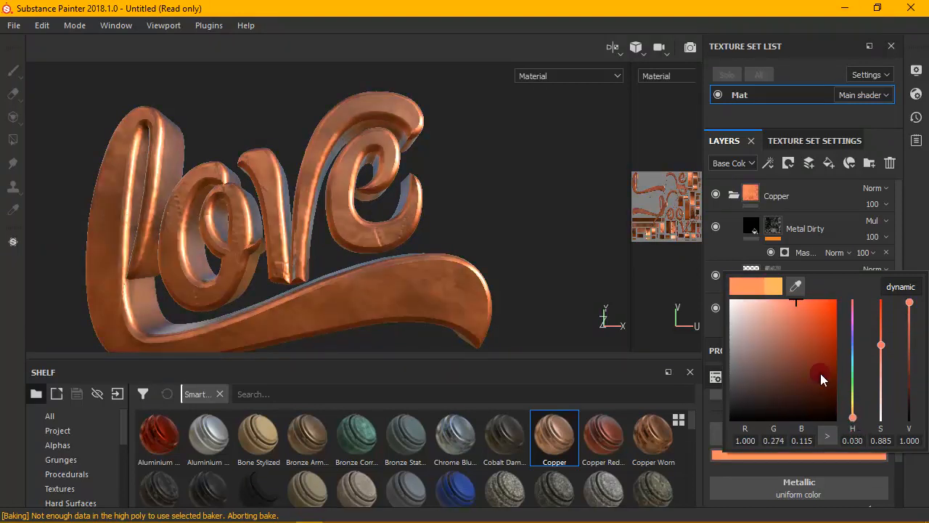
pyautogui.moveTo(795, 311); pyautogui.dragTo(785, 304)
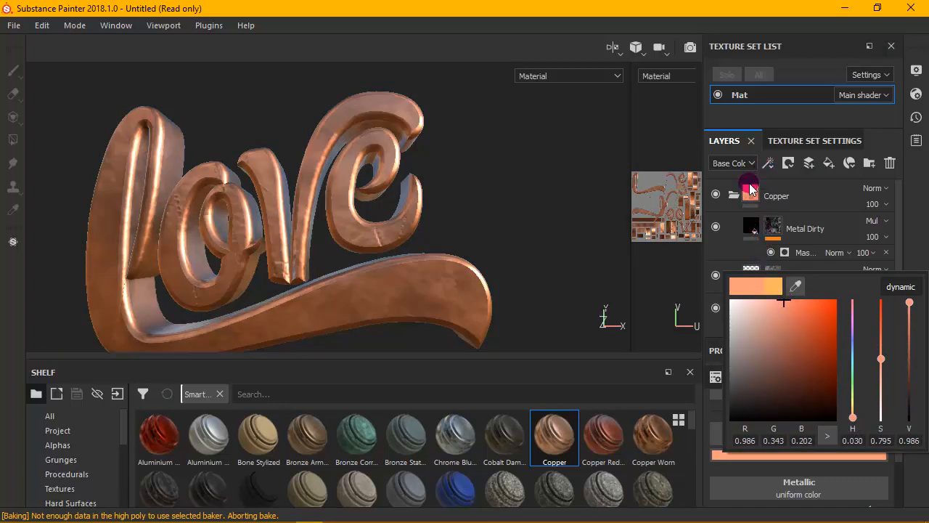
pyautogui.click(734, 195)
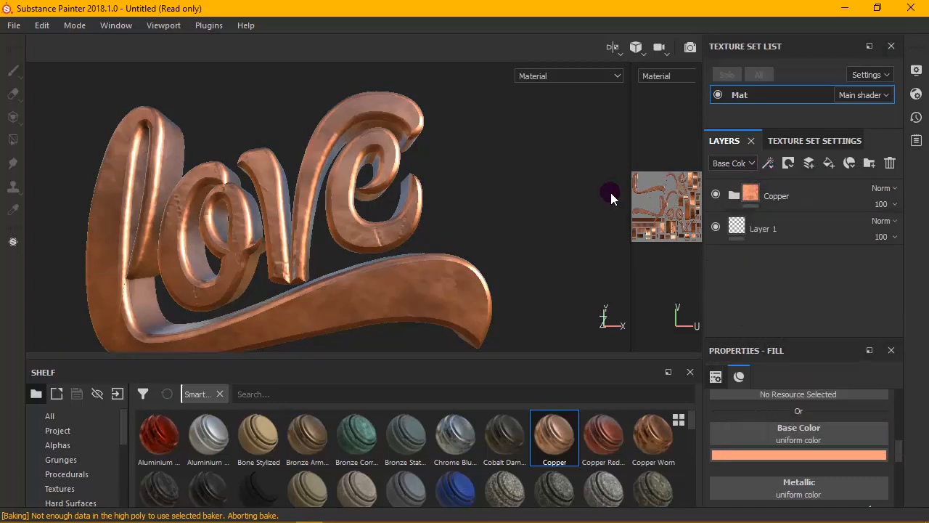
# - Inspect the recolored text, switch to the Iray rendering mode and frame the whole text in the render
pyautogui.scroll(1, 271, 204)
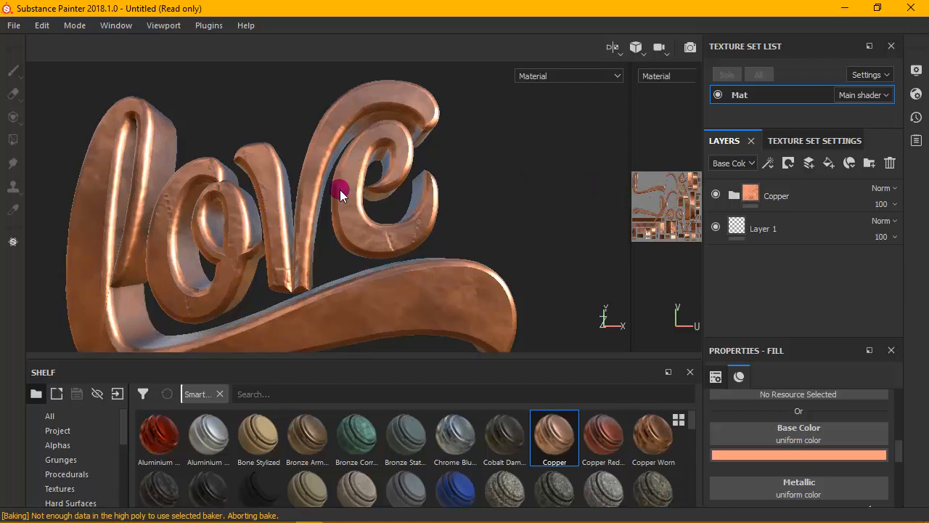
pyautogui.keyDown('alt'); pyautogui.moveTo(342, 192); pyautogui.dragTo(415, 260); pyautogui.keyUp('alt')
pyautogui.keyDown('alt'); pyautogui.moveTo(372, 297); pyautogui.dragTo(344, 183); pyautogui.keyUp('alt')
pyautogui.keyDown('alt'); pyautogui.moveTo(344, 177); pyautogui.dragTo(345, 179, button='right'); pyautogui.keyUp('alt')
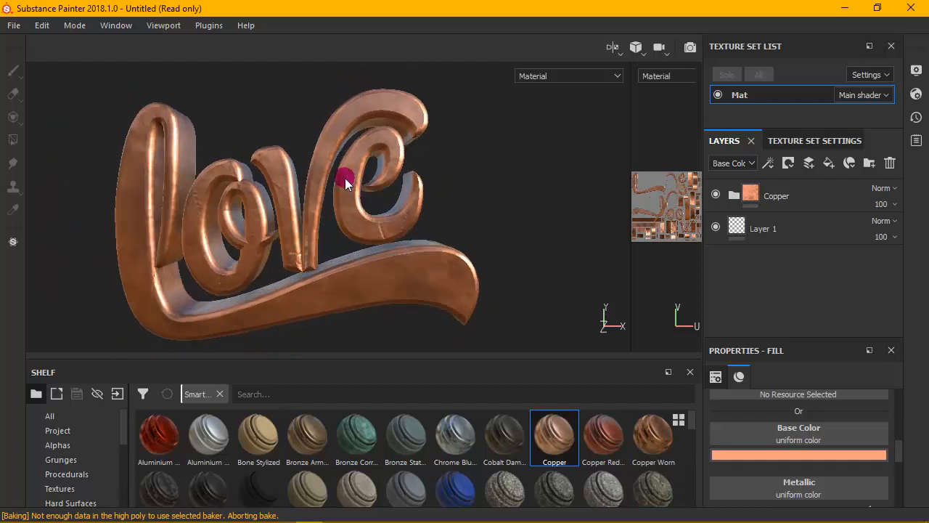
pyautogui.keyDown('alt'); pyautogui.moveTo(346, 179); pyautogui.dragTo(340, 173, button='middle'); pyautogui.keyUp('alt')
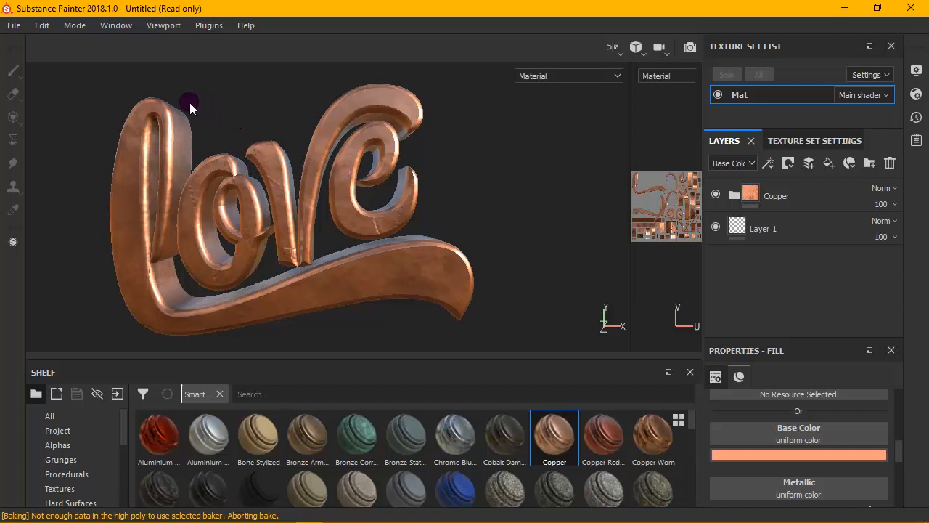
pyautogui.click(76, 26)
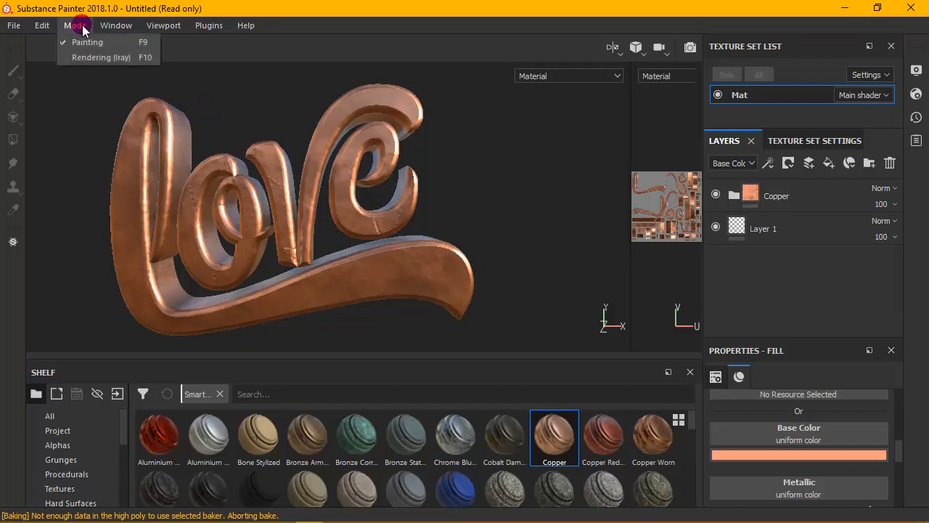
pyautogui.click(82, 58)
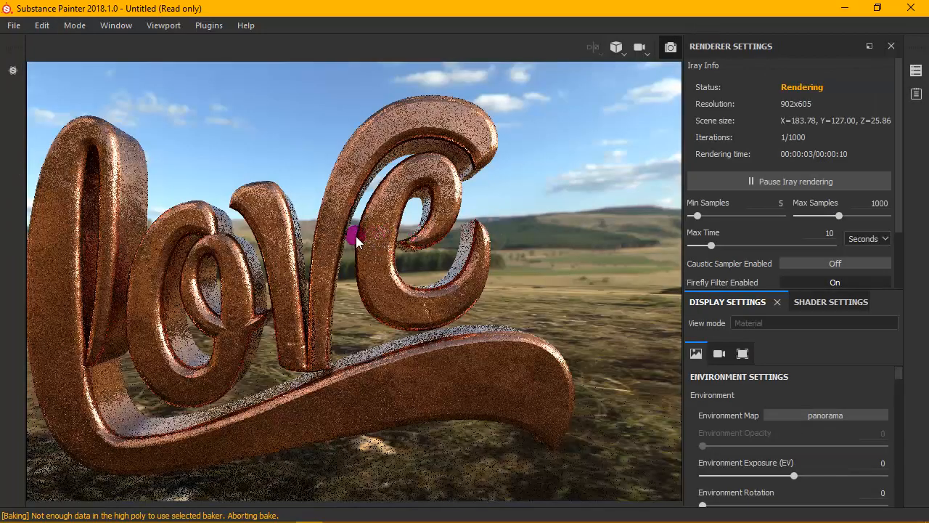
pyautogui.moveTo(356, 241)
pyautogui.keyDown('alt'); pyautogui.mouseDown()
pyautogui.moveTo(425, 225)
pyautogui.moveTo(370, 239)
pyautogui.mouseUp(); pyautogui.keyUp('alt')
pyautogui.keyDown('alt'); pyautogui.moveTo(371, 240); pyautogui.dragTo(440, 218, button='middle'); pyautogui.keyUp('alt')
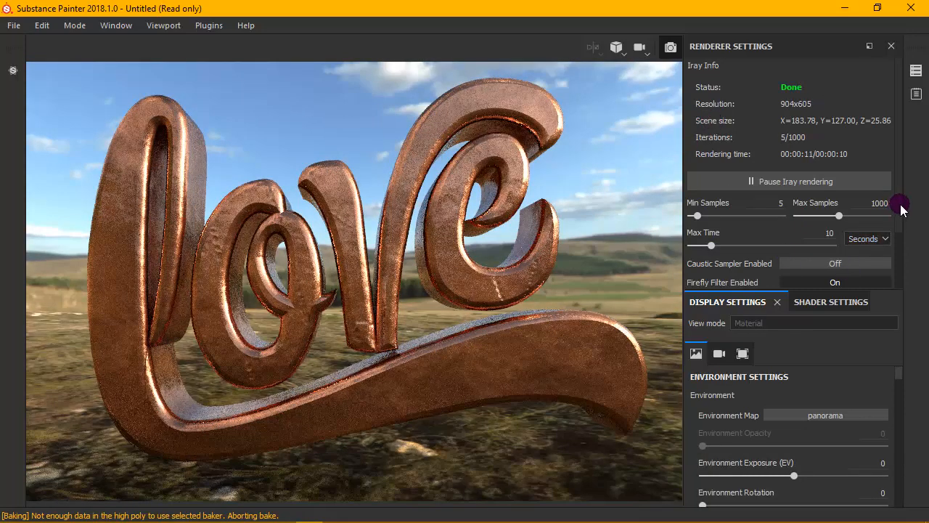
# - Enlarge the renderer settings area to show the viewport resolution override and the save render option
pyautogui.moveTo(900, 208); pyautogui.dragTo(896, 278)
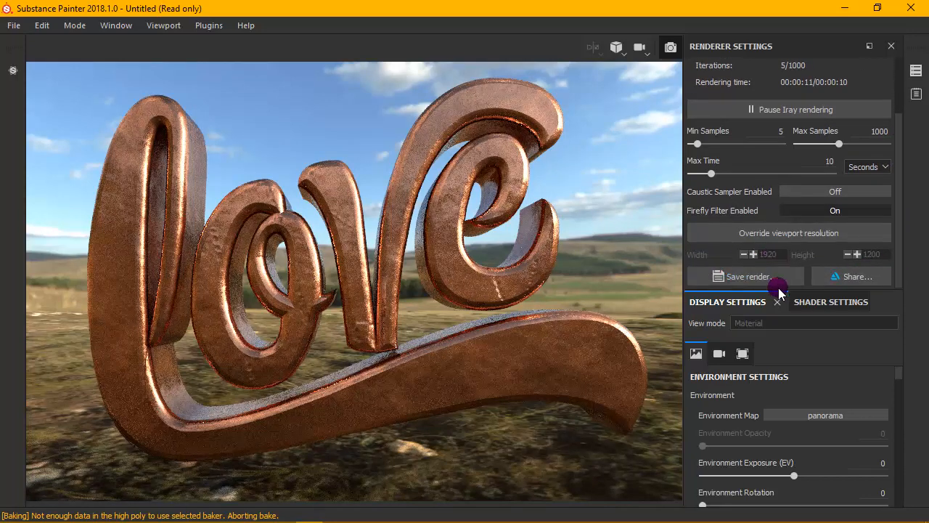
pyautogui.moveTo(792, 290); pyautogui.dragTo(800, 327)
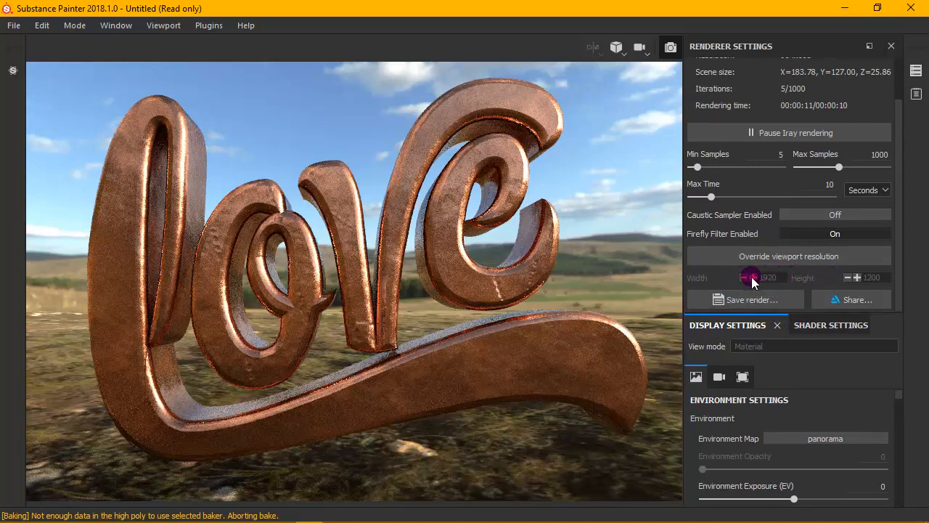
# - Examine the main shader's MDL parameters and the Iray renderer settings from the render status down to the save render option
pyautogui.click(798, 324)
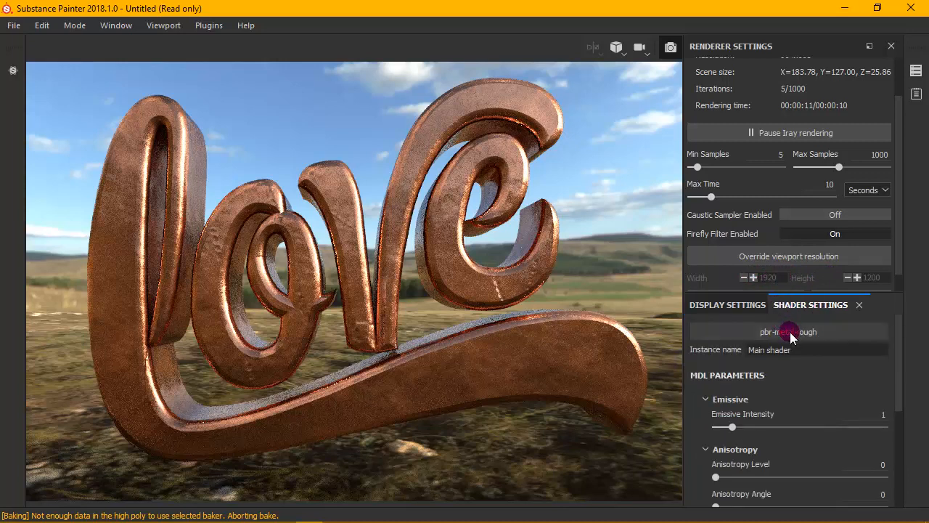
pyautogui.click(790, 332)
pyautogui.click(776, 341)
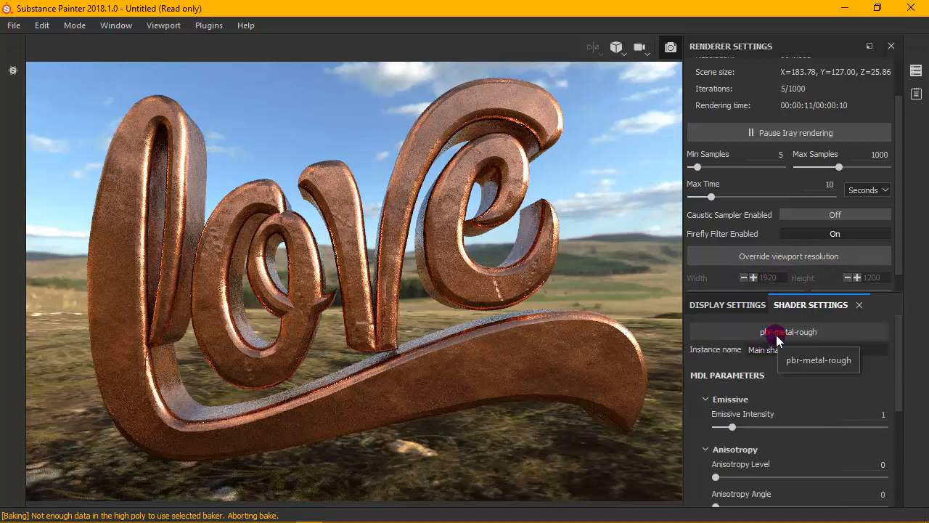
pyautogui.click(765, 275)
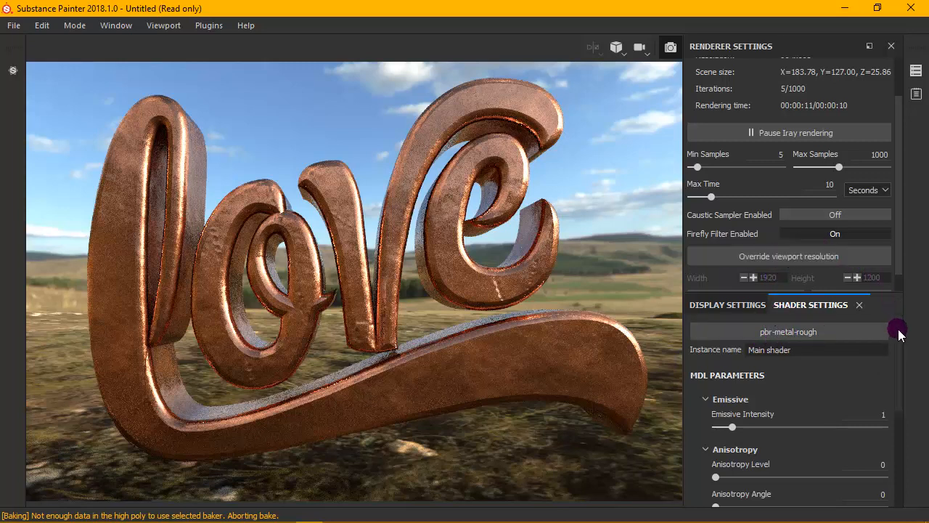
pyautogui.scroll(-1, 897, 341)
pyautogui.scroll(1, 897, 341)
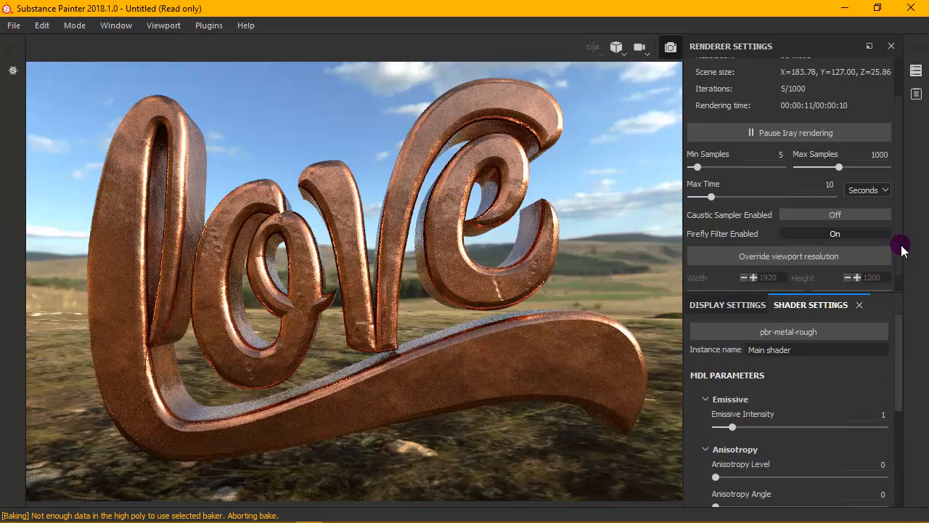
pyautogui.scroll(2, 898, 211)
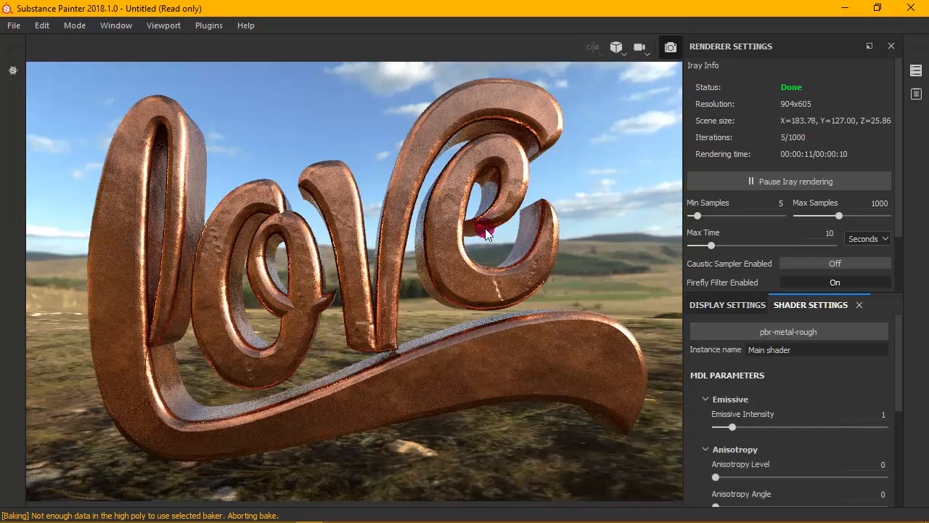
pyautogui.moveTo(899, 385); pyautogui.dragTo(900, 331)
pyautogui.moveTo(895, 201); pyautogui.dragTo(900, 269)
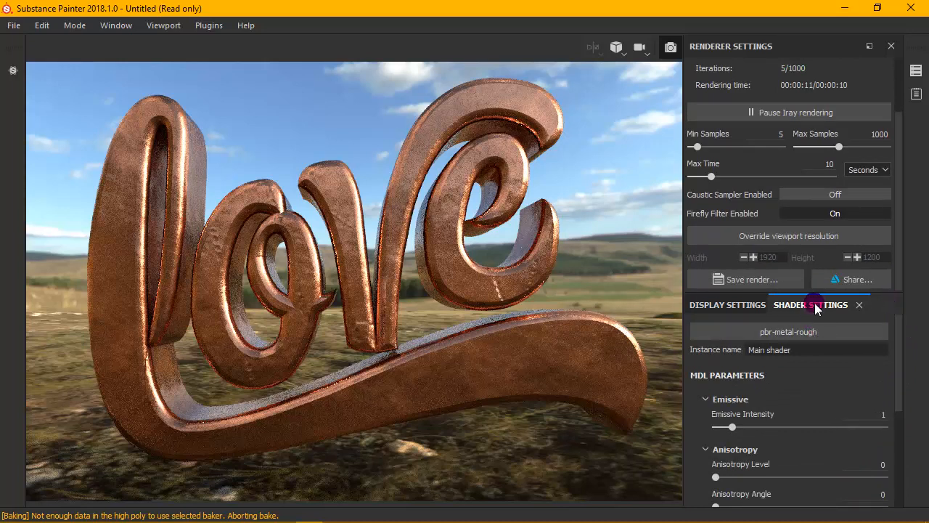
# - Enable the clear color in the environment's display settings to replace the panorama backdrop with a plain color
pyautogui.click(736, 306)
pyautogui.moveTo(898, 384); pyautogui.dragTo(901, 419)
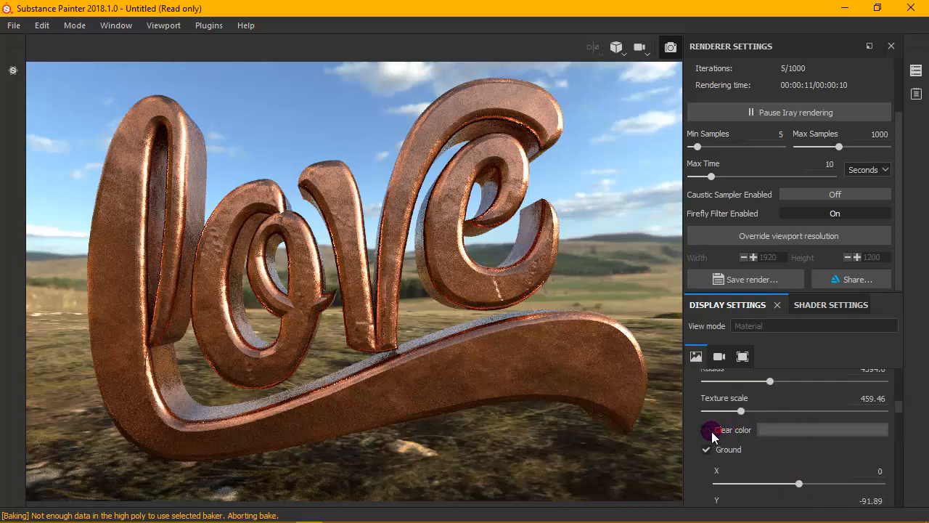
pyautogui.moveTo(897, 411); pyautogui.dragTo(899, 415)
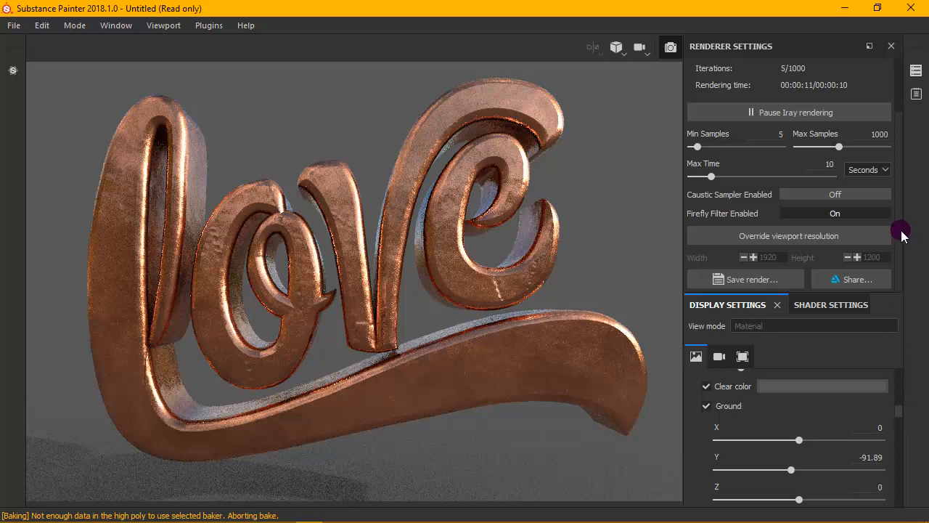
# - Try the studio_02 and glazed_patio environment maps to light the text
pyautogui.moveTo(900, 406); pyautogui.dragTo(900, 378)
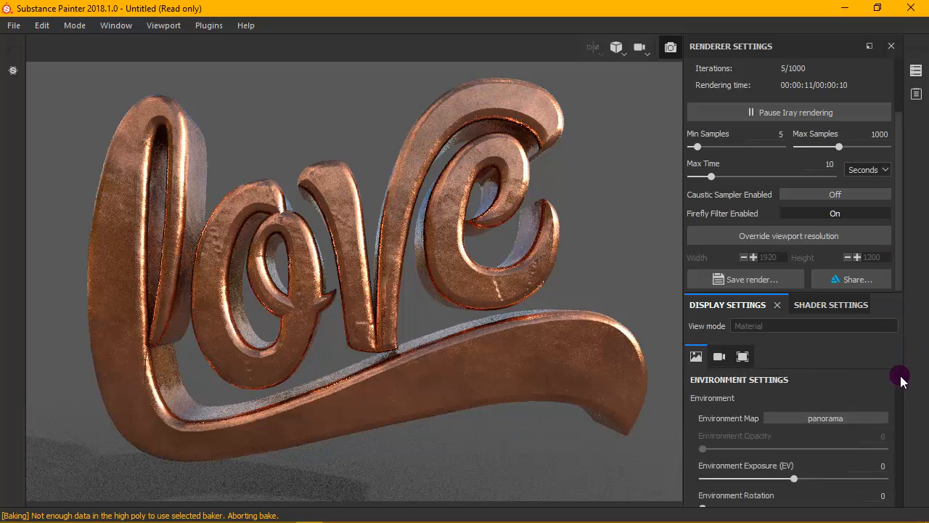
pyautogui.click(810, 420)
pyautogui.scroll(-2, 846, 340)
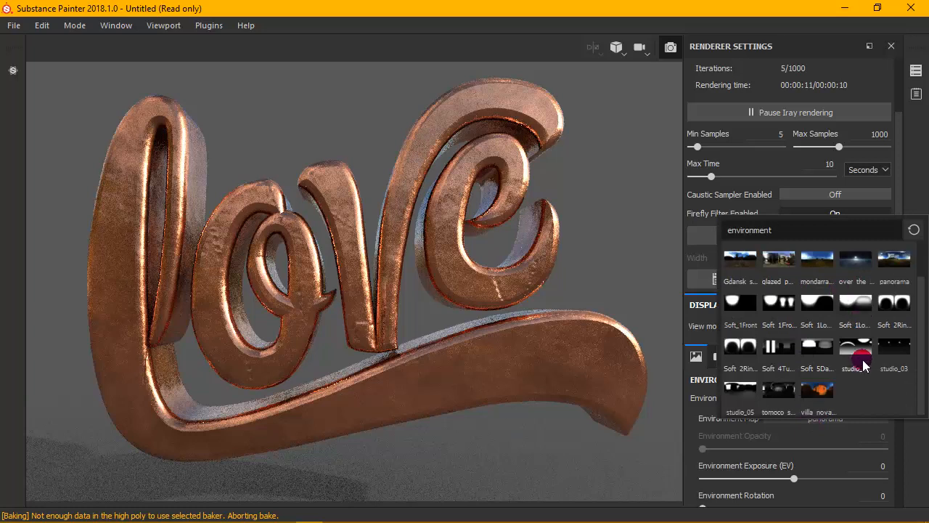
pyautogui.click(864, 355)
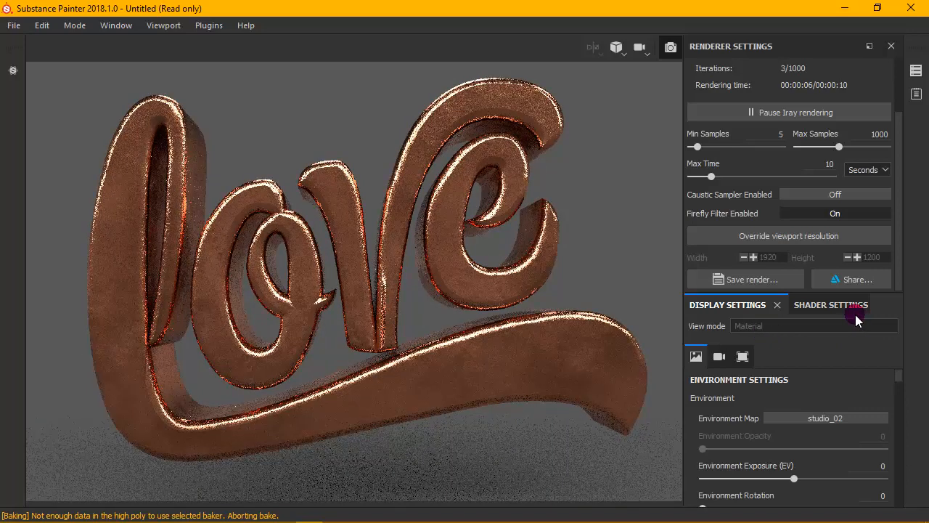
pyautogui.click(865, 416)
pyautogui.click(786, 304)
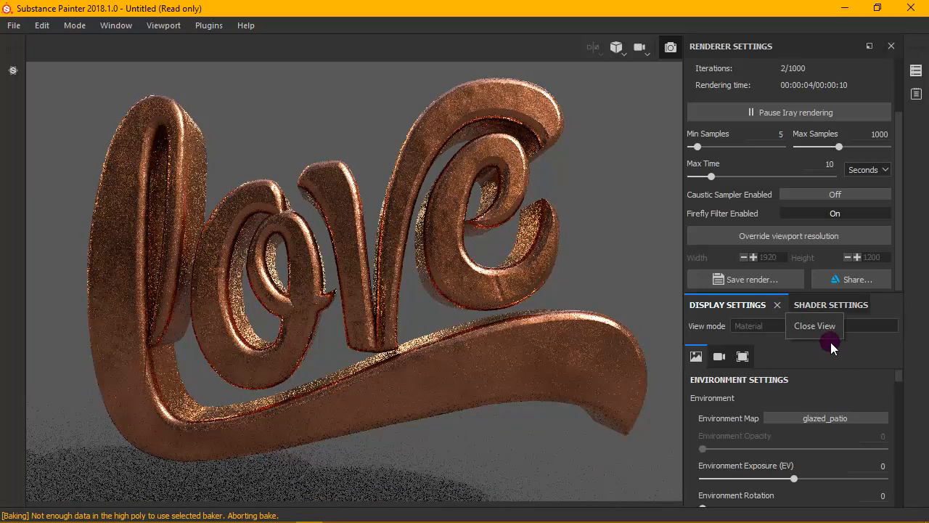
# - Try the Soft_1LowContrastFront_2Backs and bonifacio_aragon_stairs environment maps, and return to panorama
pyautogui.click(835, 419)
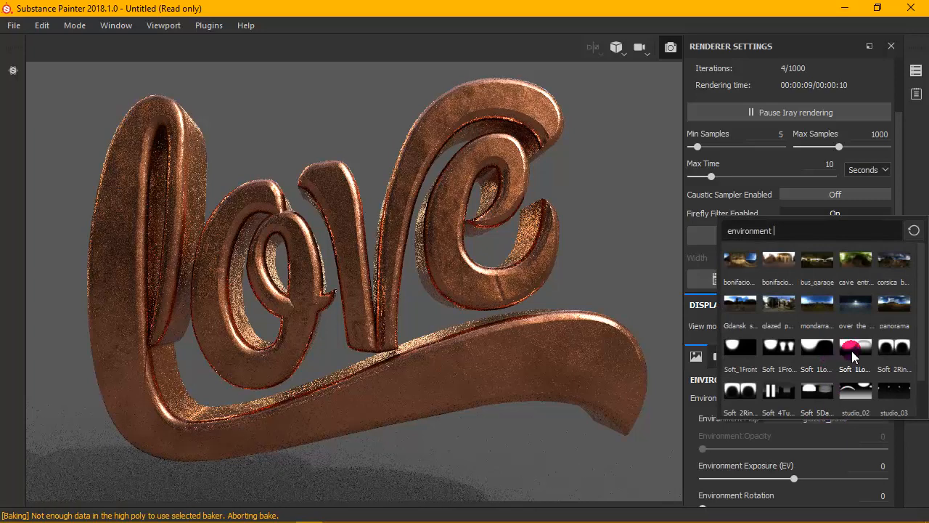
pyautogui.click(780, 299)
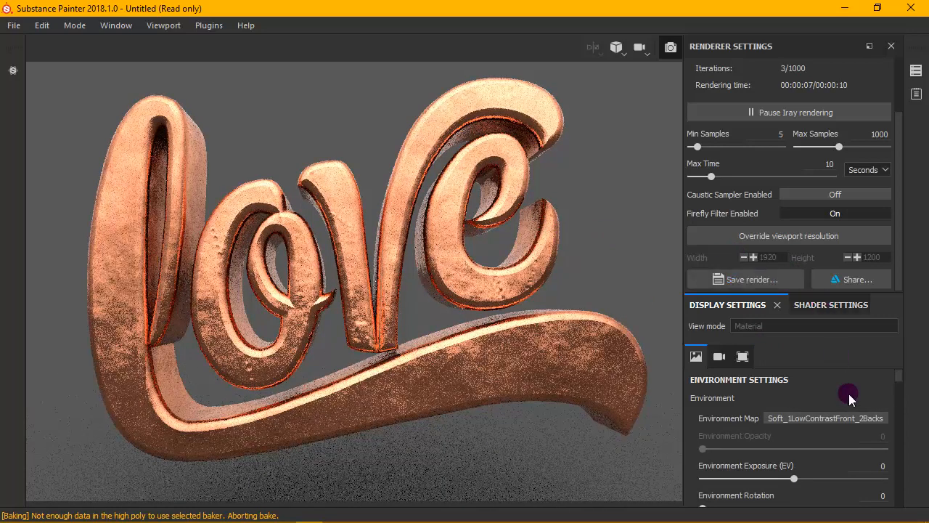
pyautogui.click(849, 416)
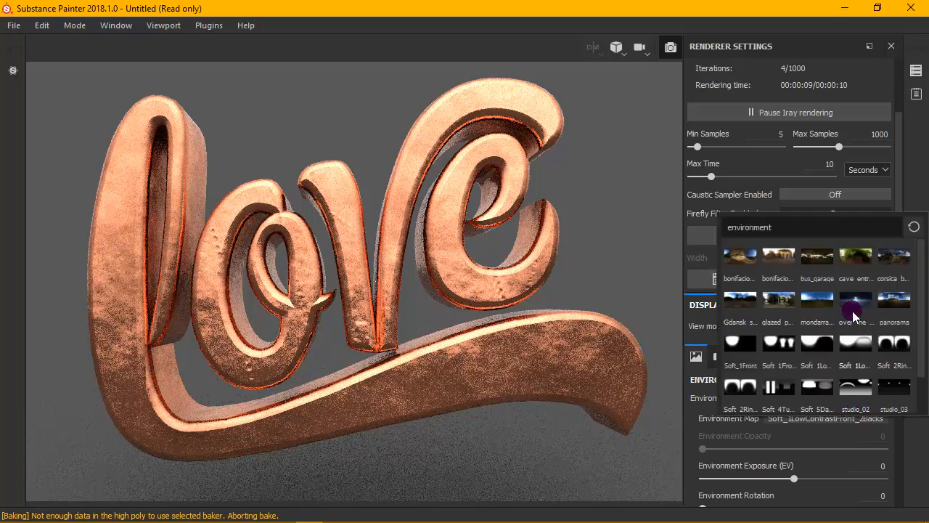
pyautogui.click(739, 259)
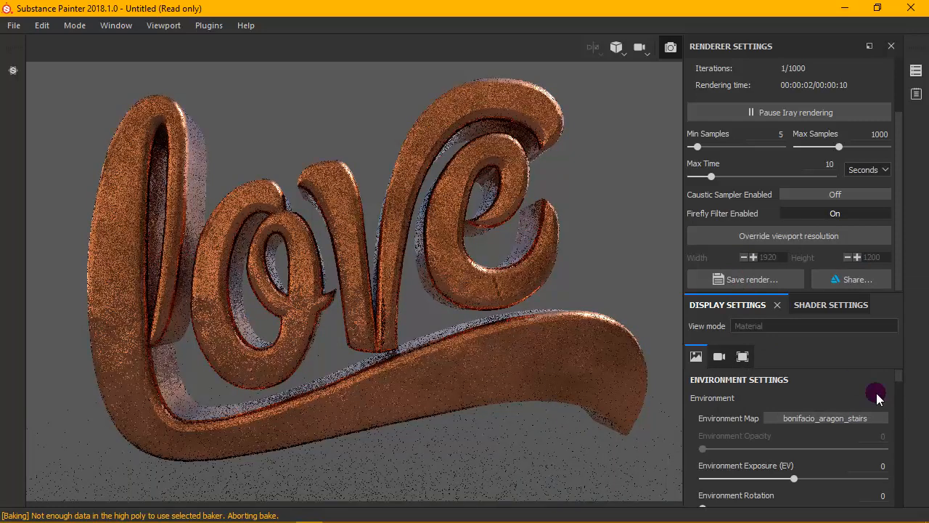
pyautogui.click(877, 415)
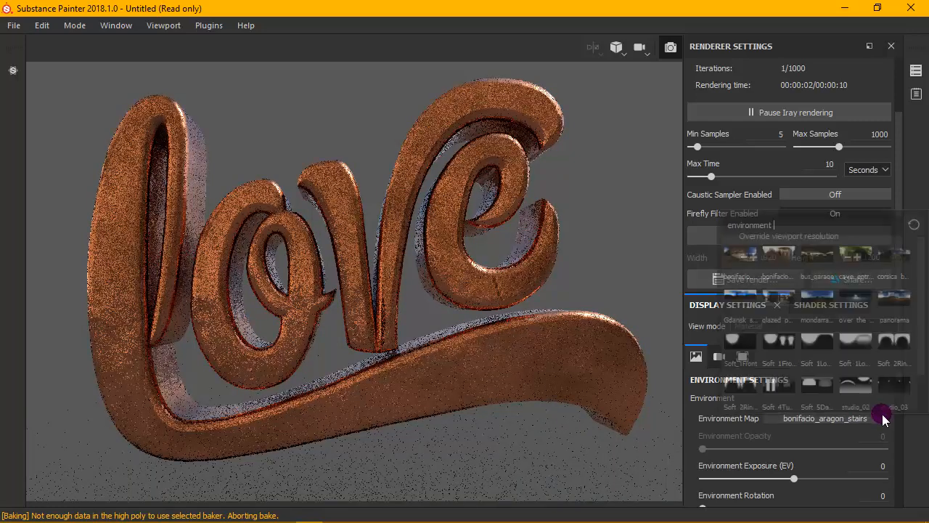
pyautogui.click(893, 298)
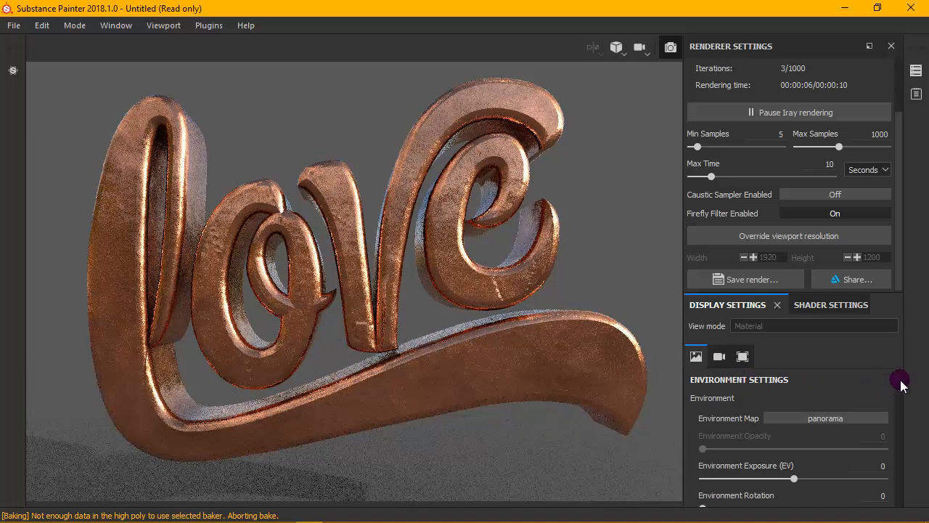
# - Try a bright red clear color, and settle on a neutral gray with R, G and B at 0.264
pyautogui.moveTo(900, 379)
pyautogui.mouseDown()
pyautogui.moveTo(893, 444)
pyautogui.moveTo(894, 380)
pyautogui.mouseUp()
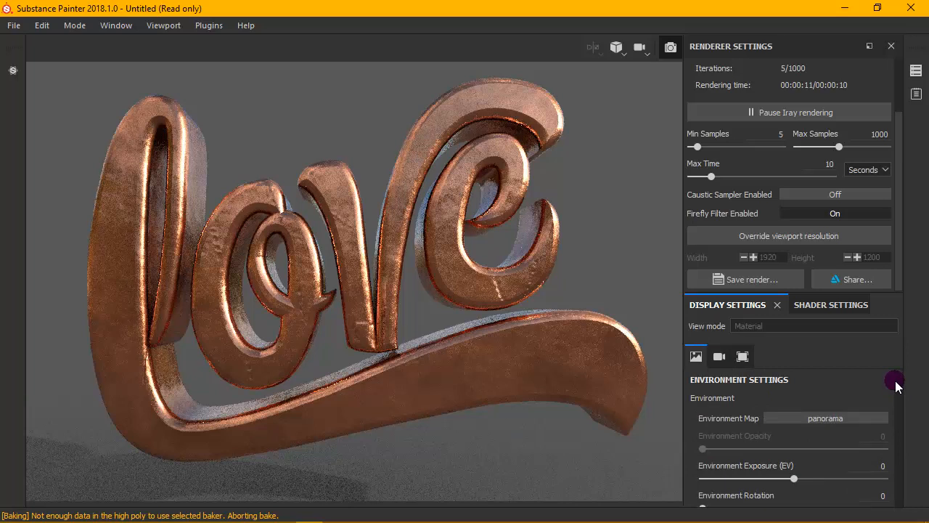
pyautogui.moveTo(895, 380); pyautogui.dragTo(896, 408)
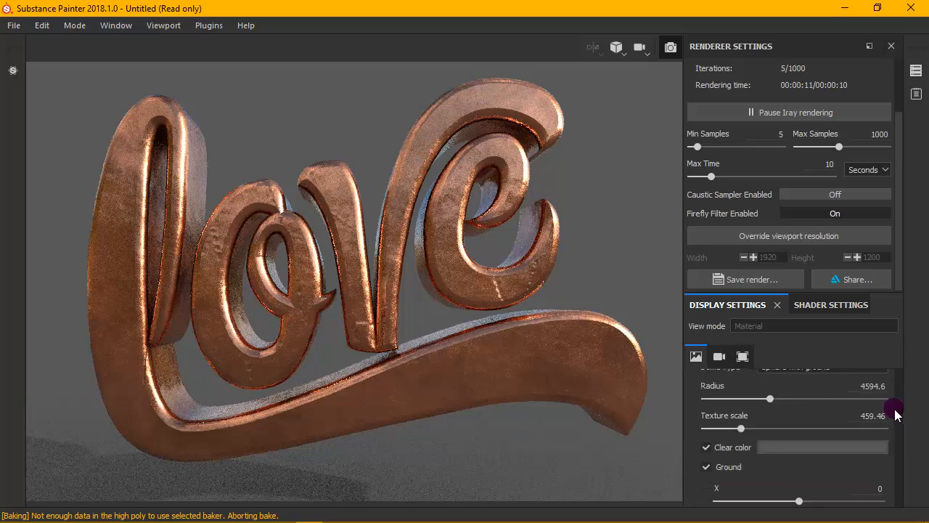
pyautogui.click(818, 446)
pyautogui.click(817, 309)
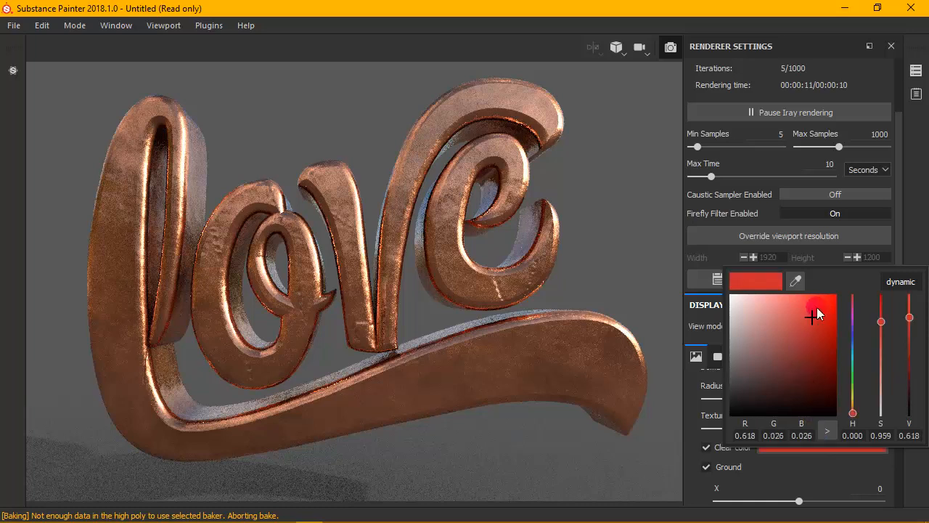
pyautogui.click(817, 308)
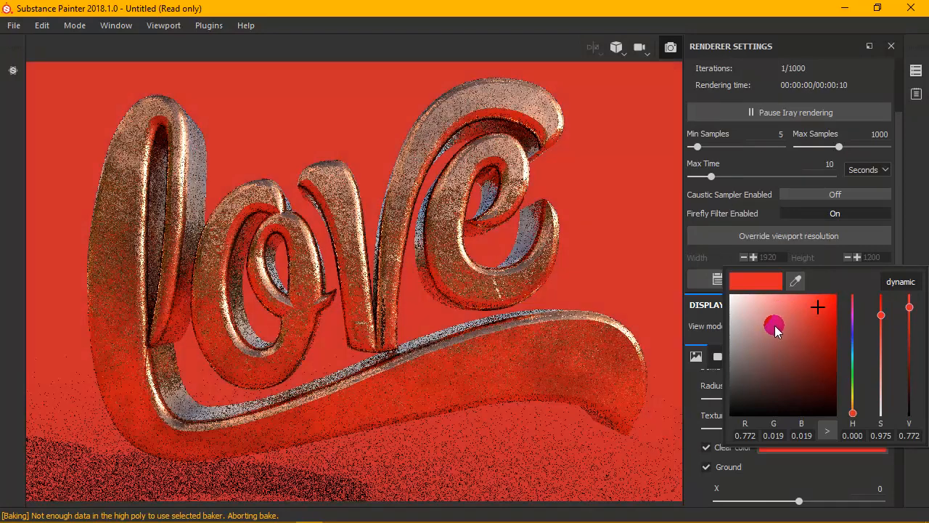
pyautogui.click(759, 319)
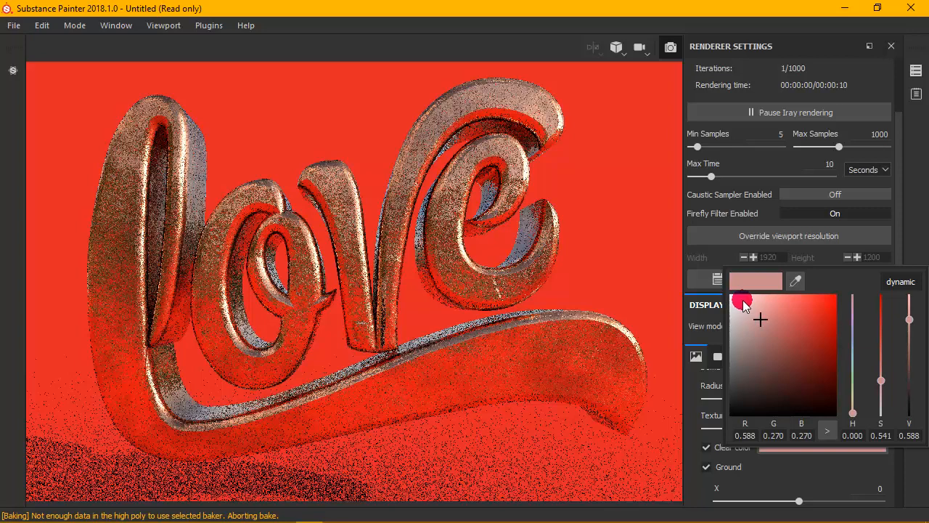
pyautogui.click(730, 314)
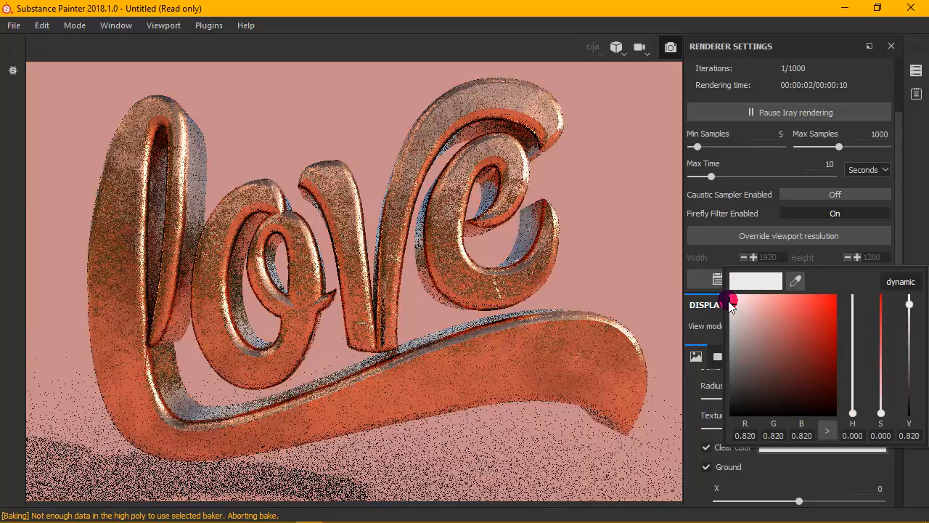
pyautogui.moveTo(731, 305)
pyautogui.mouseDown()
pyautogui.moveTo(765, 315)
pyautogui.moveTo(733, 303)
pyautogui.moveTo(732, 321)
pyautogui.moveTo(732, 312)
pyautogui.moveTo(687, 313)
pyautogui.mouseUp()
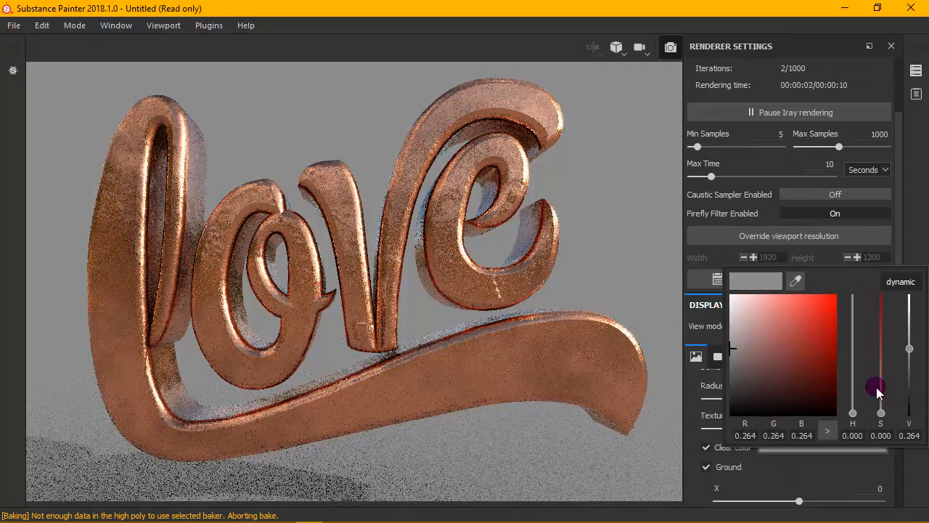
pyautogui.click(906, 254)
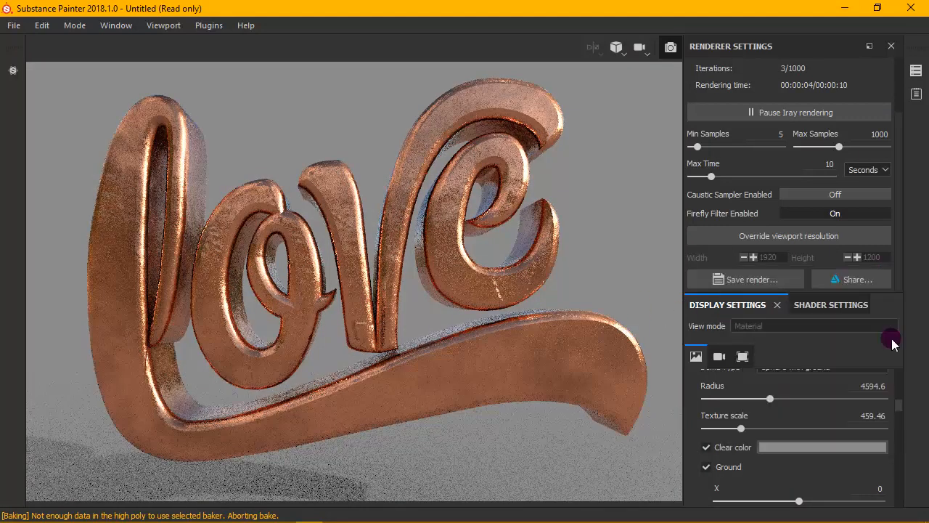
# - Override the Iray viewport resolution with a width of 1280 and a height of 720
pyautogui.scroll(5, 898, 374)
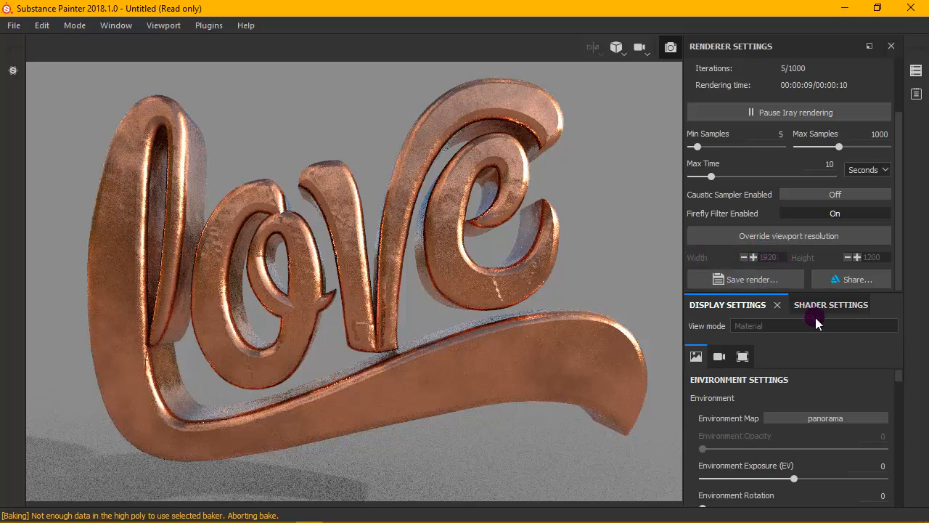
pyautogui.moveTo(829, 292); pyautogui.dragTo(860, 323)
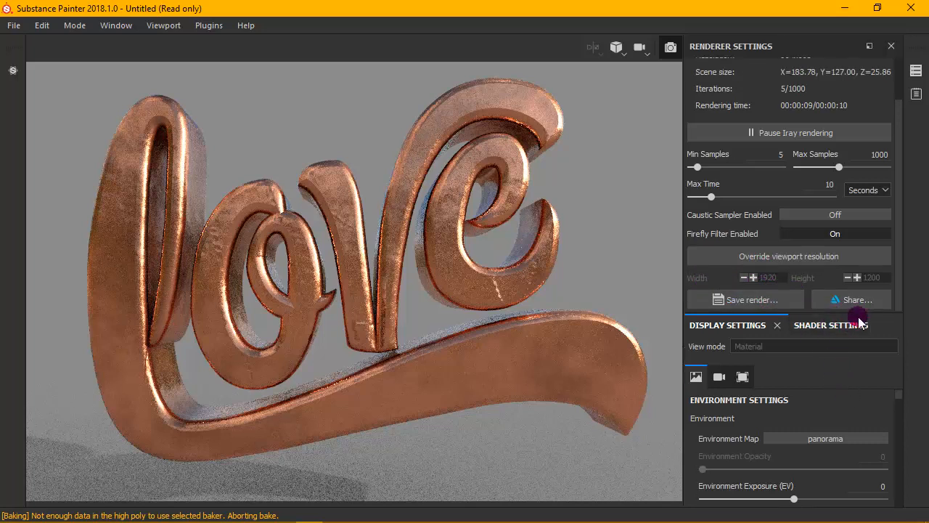
pyautogui.click(804, 260)
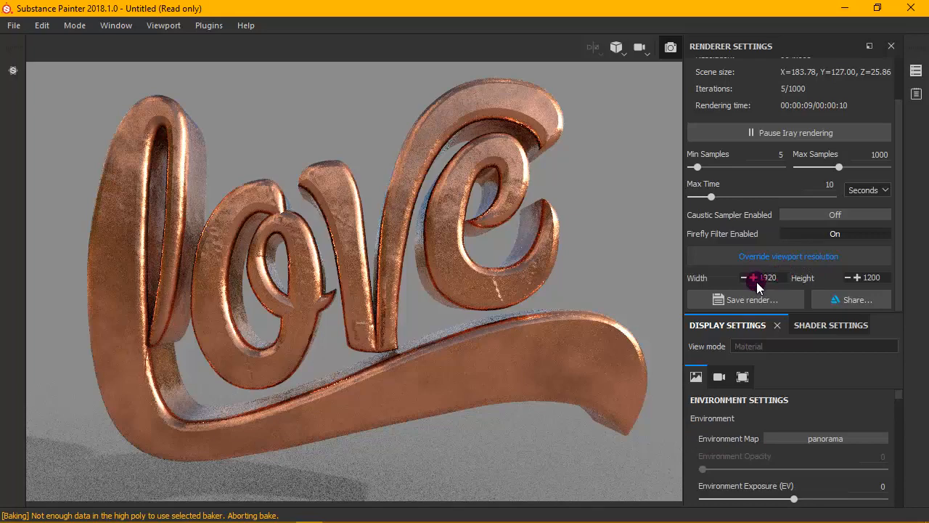
pyautogui.doubleClick(781, 272)
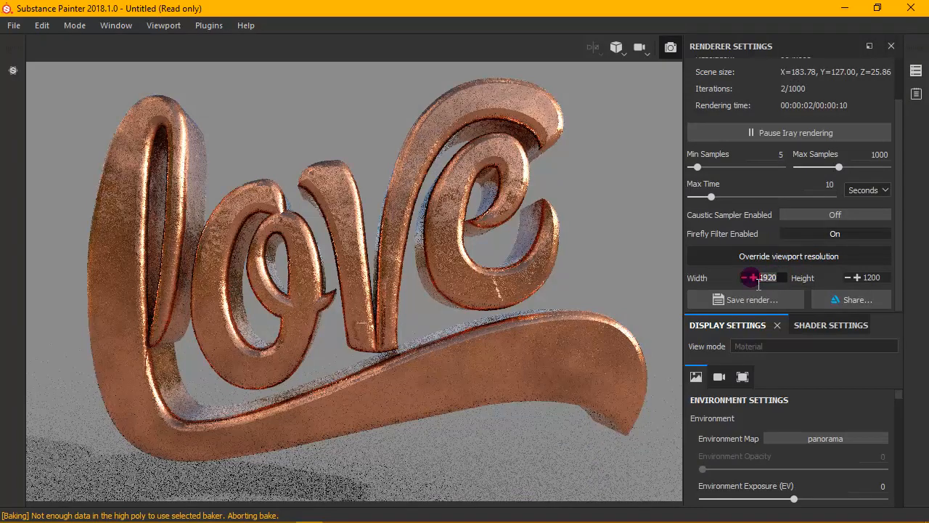
pyautogui.write('80')
pyautogui.click(869, 278)
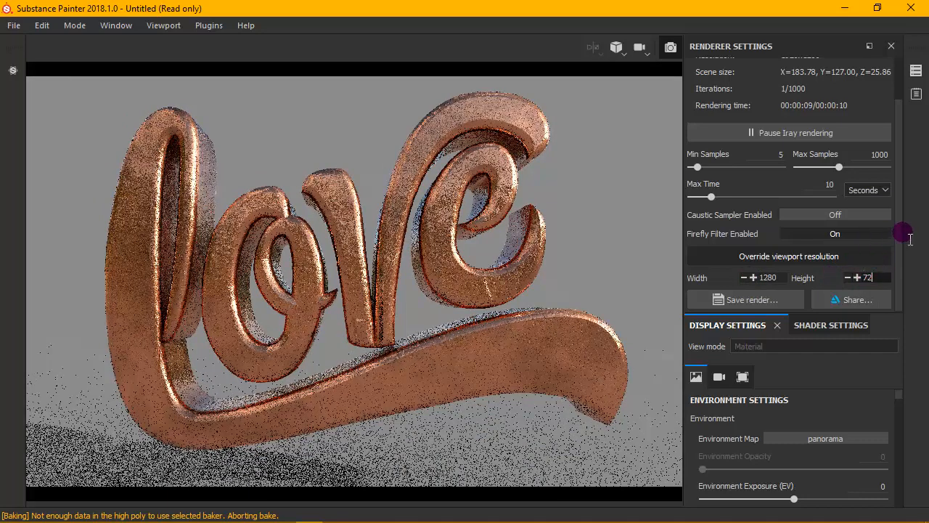
pyautogui.write('0')
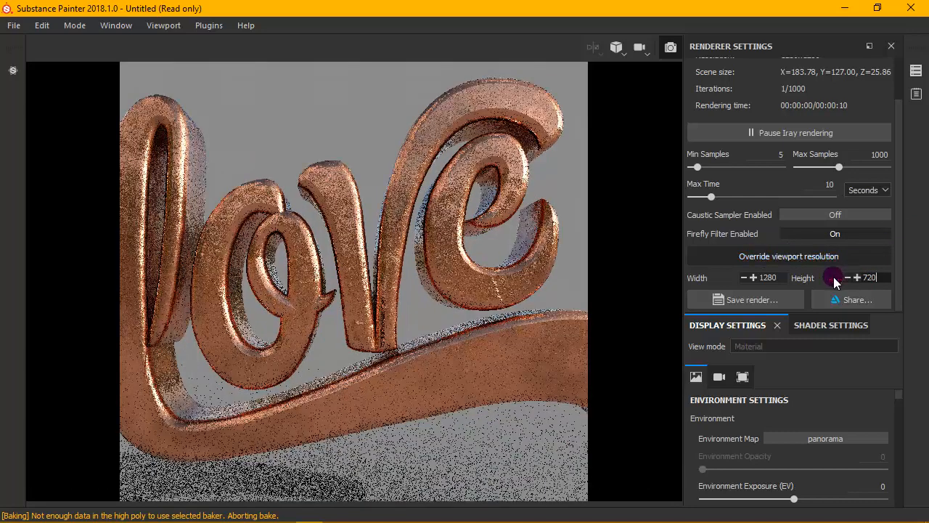
pyautogui.click(423, 285)
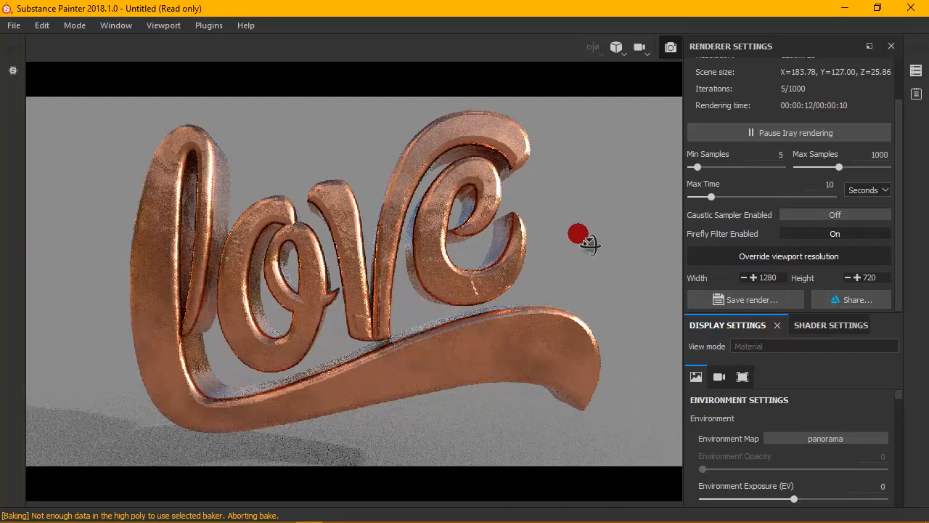
# - Orbit and pan the camera to frame the whole love text at an angle from above for the render
pyautogui.keyDown('alt'); pyautogui.moveTo(586, 245); pyautogui.dragTo(557, 270); pyautogui.keyUp('alt')
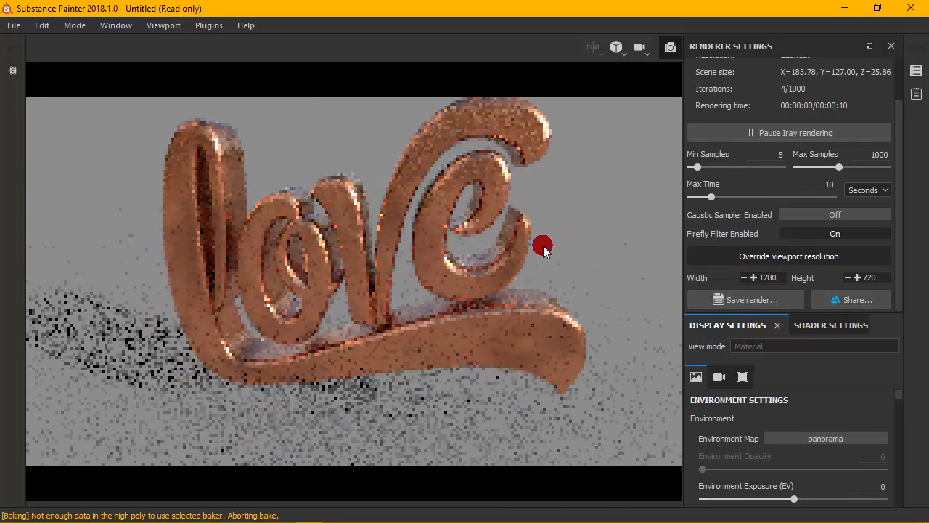
pyautogui.keyDown('alt'); pyautogui.moveTo(557, 236); pyautogui.dragTo(551, 281, button='middle'); pyautogui.keyUp('alt')
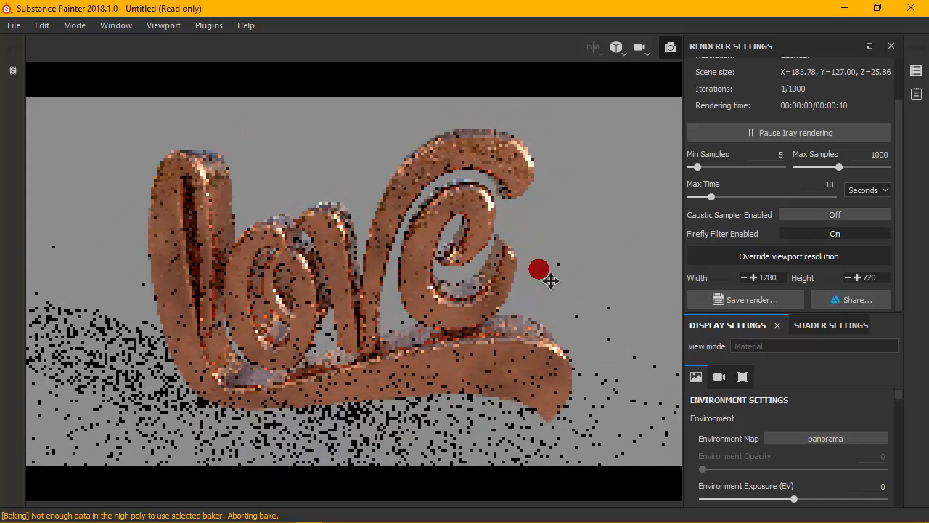
pyautogui.keyDown('alt'); pyautogui.moveTo(555, 281); pyautogui.dragTo(523, 226); pyautogui.keyUp('alt')
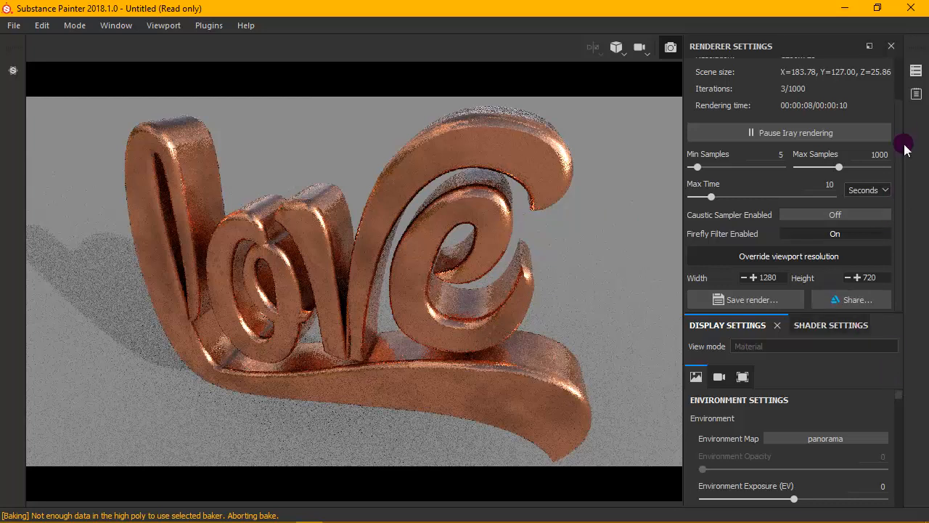
# - Set the maximum Iray render time to 240 seconds
pyautogui.moveTo(904, 147); pyautogui.dragTo(897, 57)
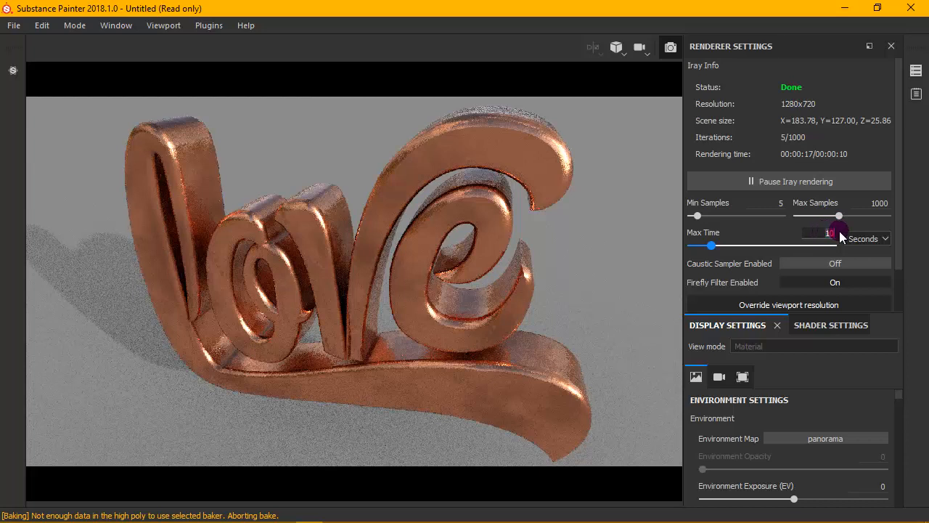
pyautogui.write('0')
pyautogui.press('Return')
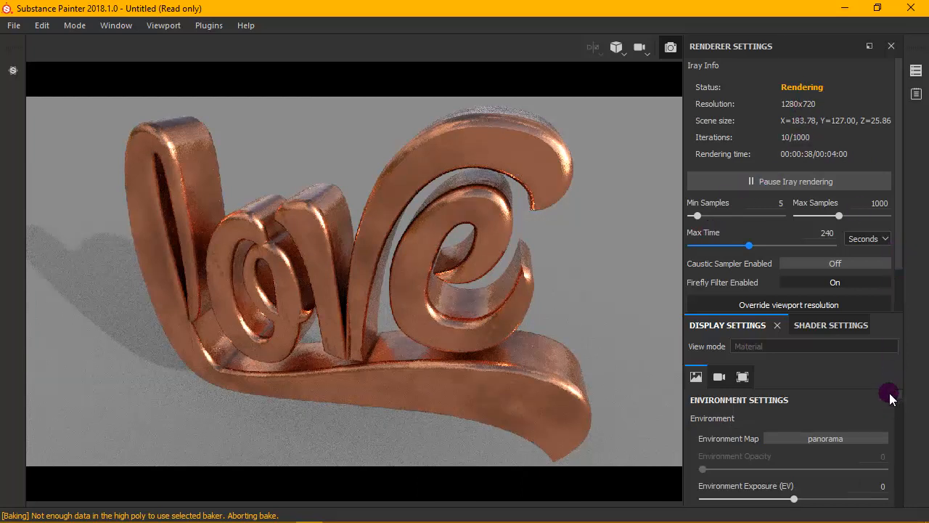
# - Activate post effects in the camera settings and enable antialiasing
pyautogui.scroll(-3, 889, 393)
pyautogui.scroll(-2, 818, 269)
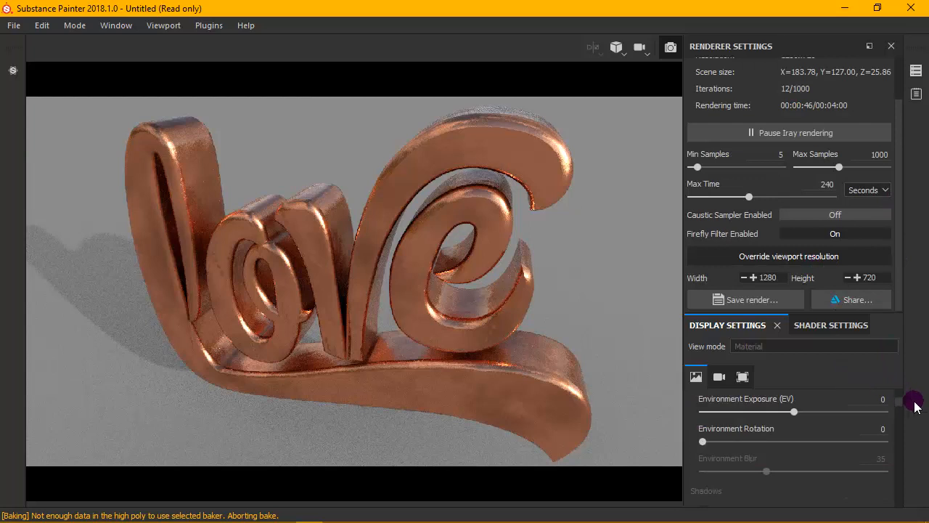
pyautogui.scroll(-1, 900, 406)
pyautogui.scroll(-2, 900, 406)
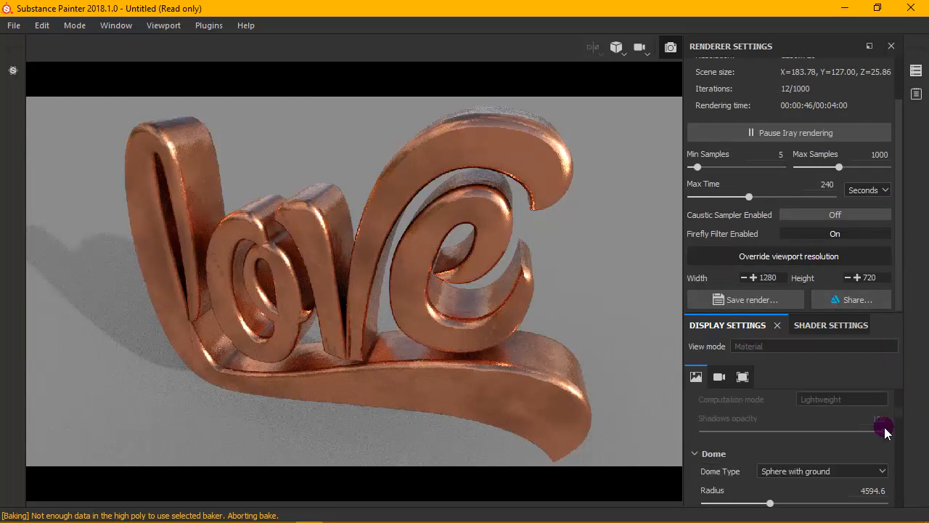
pyautogui.scroll(-8, 884, 431)
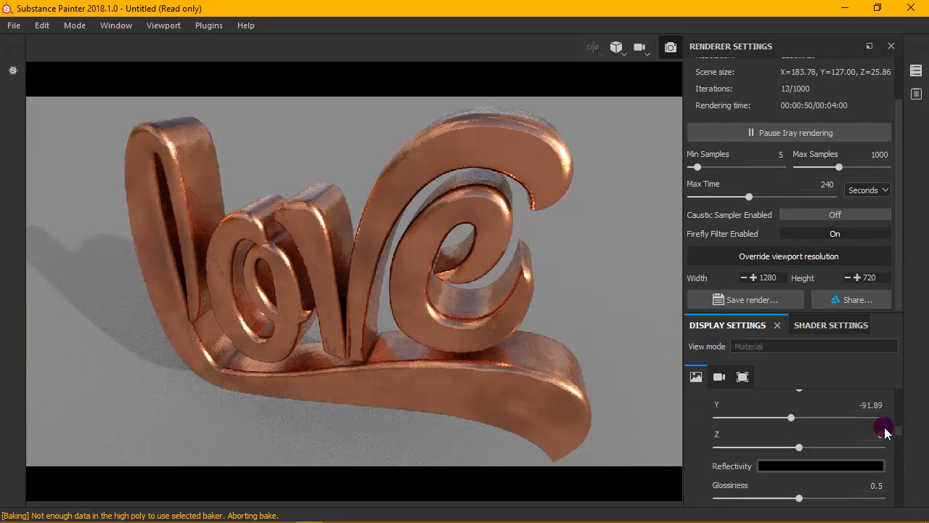
pyautogui.scroll(1, 884, 431)
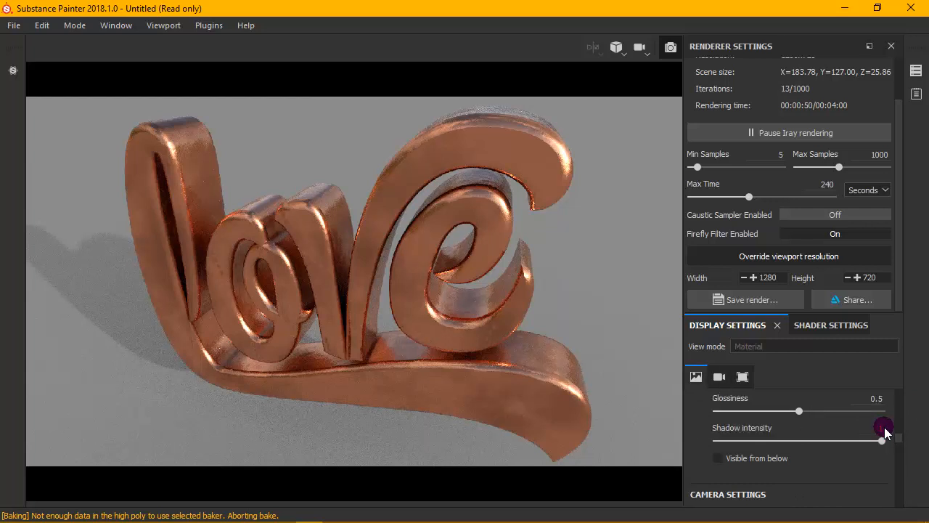
pyautogui.scroll(-6, 885, 431)
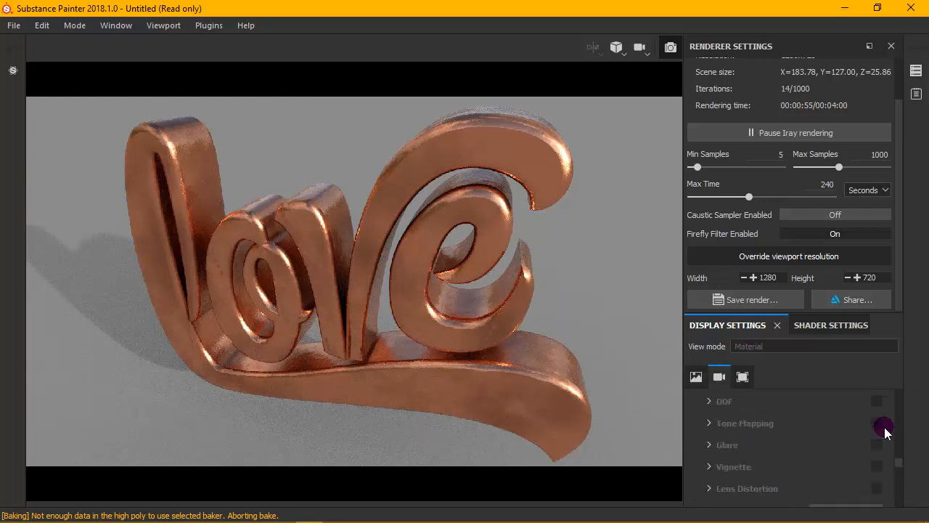
pyautogui.scroll(2, 885, 431)
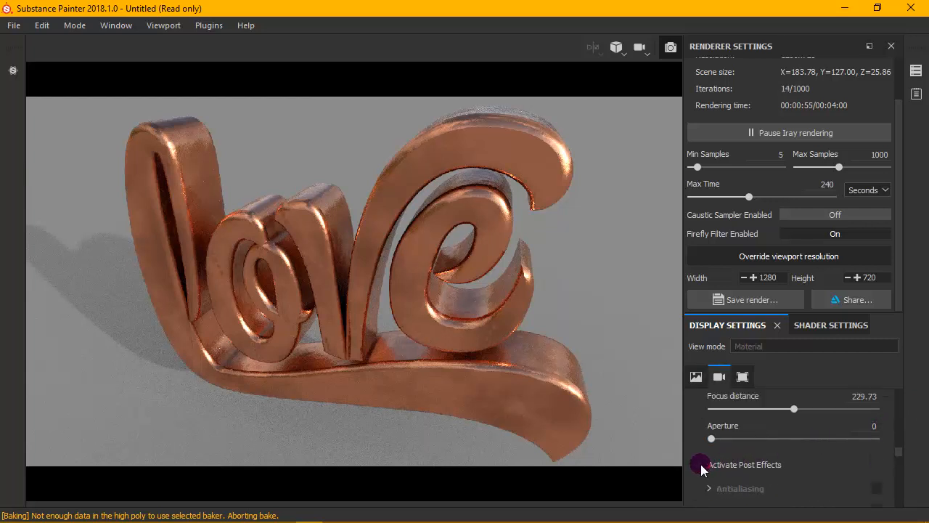
pyautogui.click(720, 466)
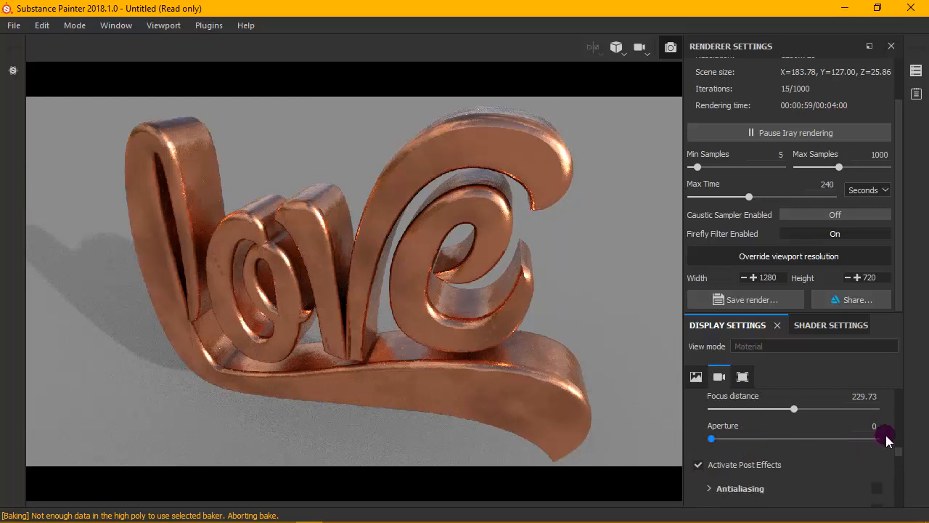
pyautogui.scroll(-2, 864, 448)
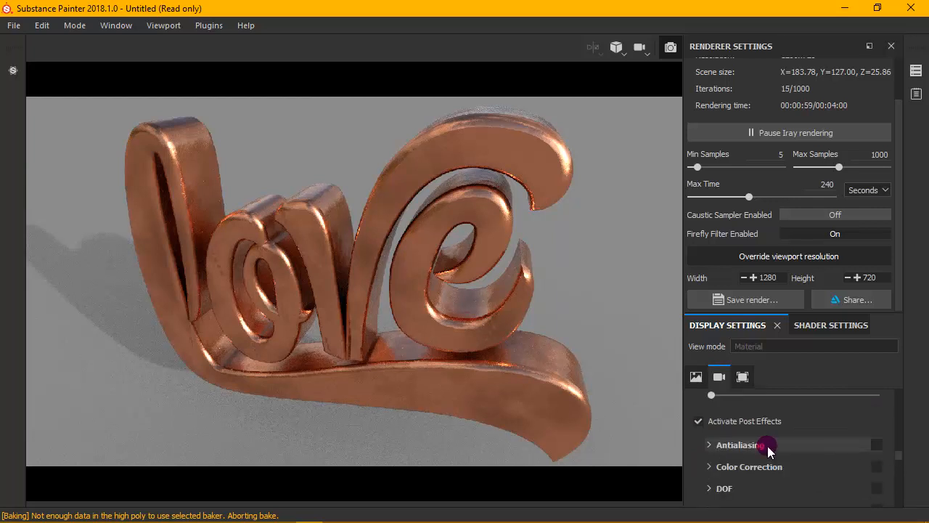
pyautogui.click(876, 445)
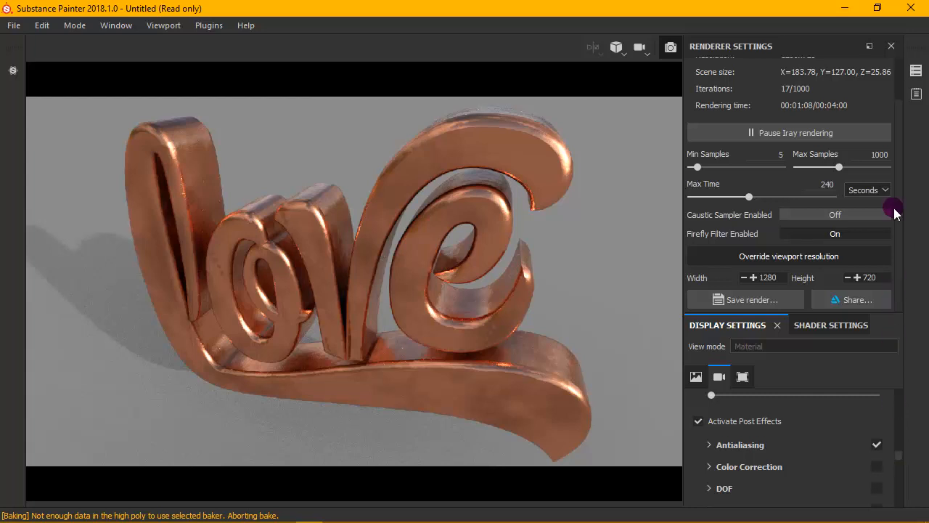
pyautogui.scroll(1, 893, 203)
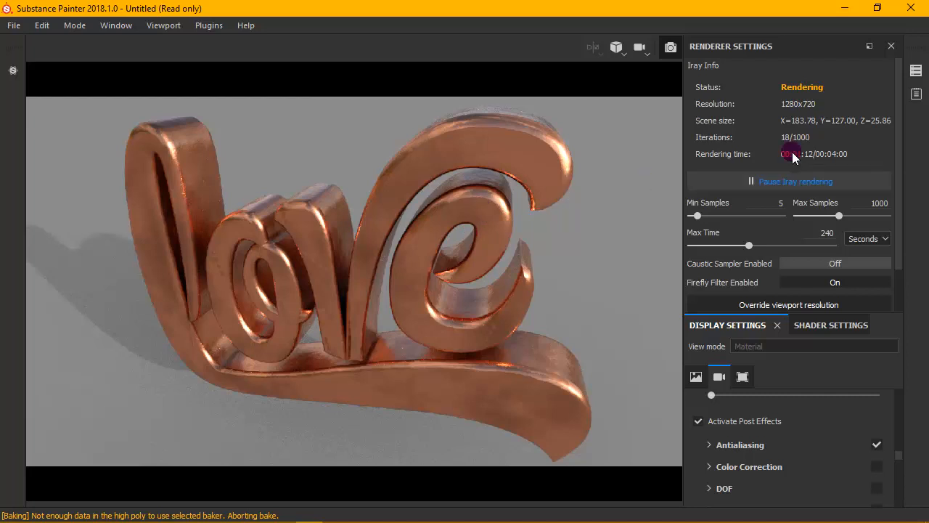
pyautogui.click(828, 233)
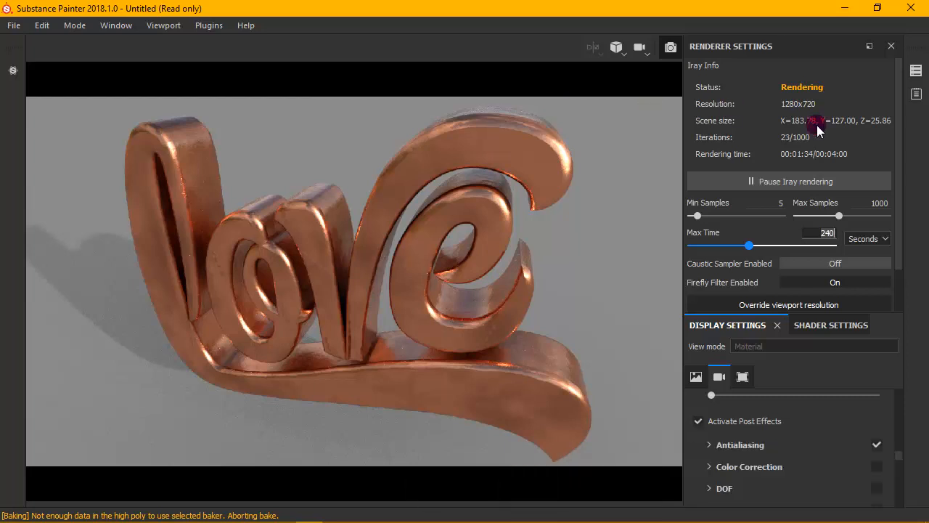
pyautogui.click(853, 137)
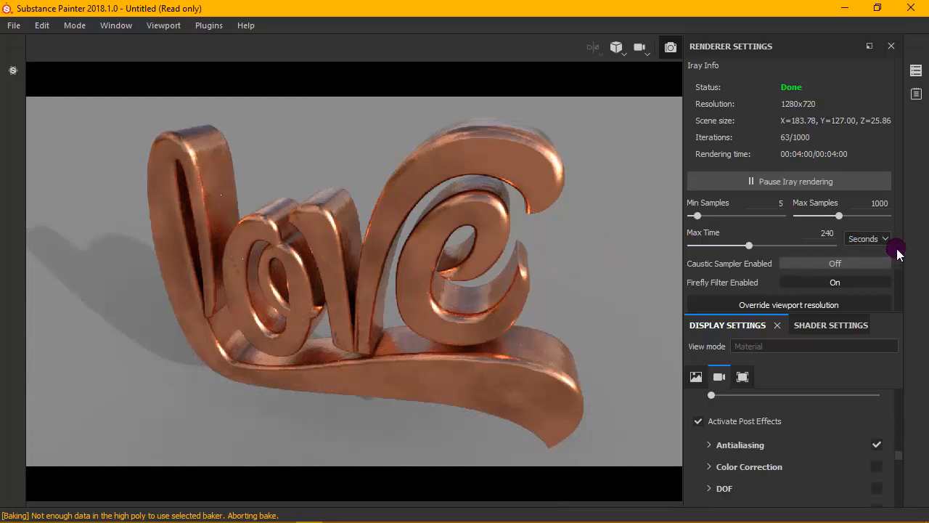
# - Save the Iray render as a PNG named 3D TEXT in the 3D TEXT folder
pyautogui.moveTo(896, 251); pyautogui.dragTo(902, 309)
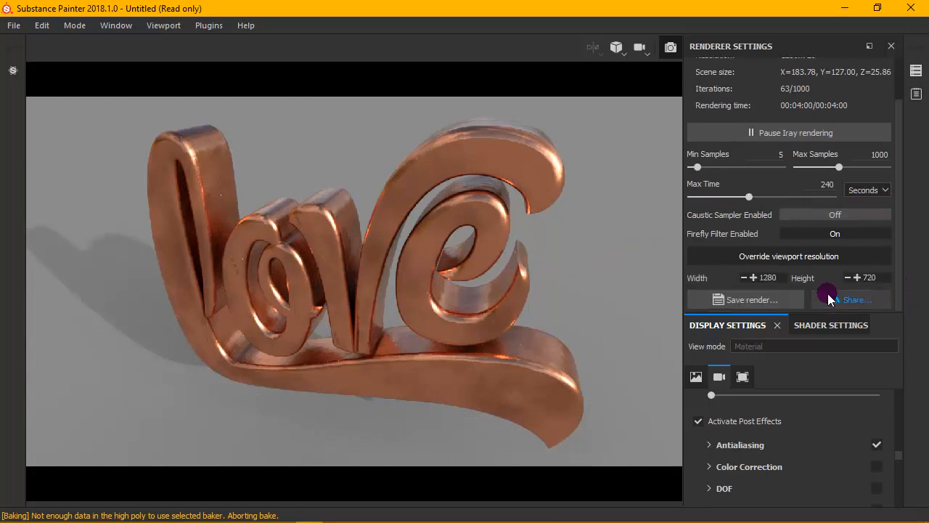
pyautogui.click(735, 298)
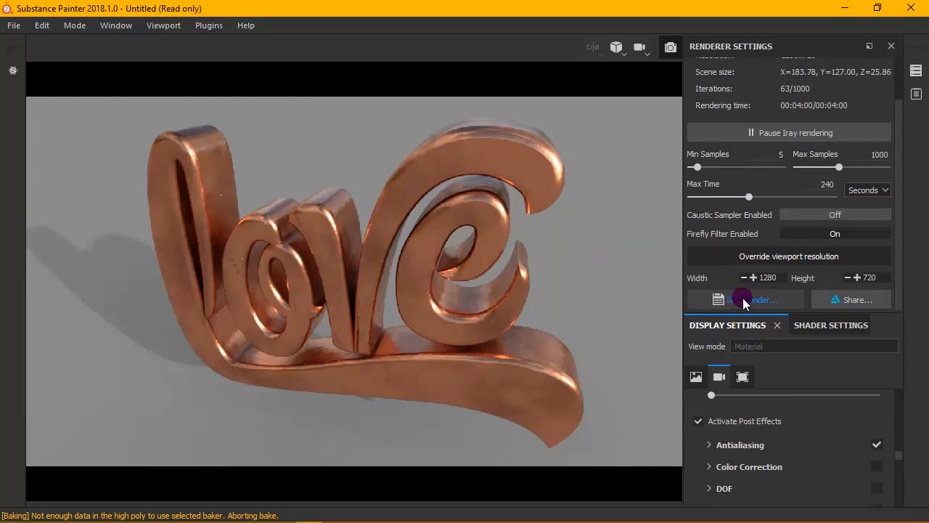
pyautogui.click(743, 299)
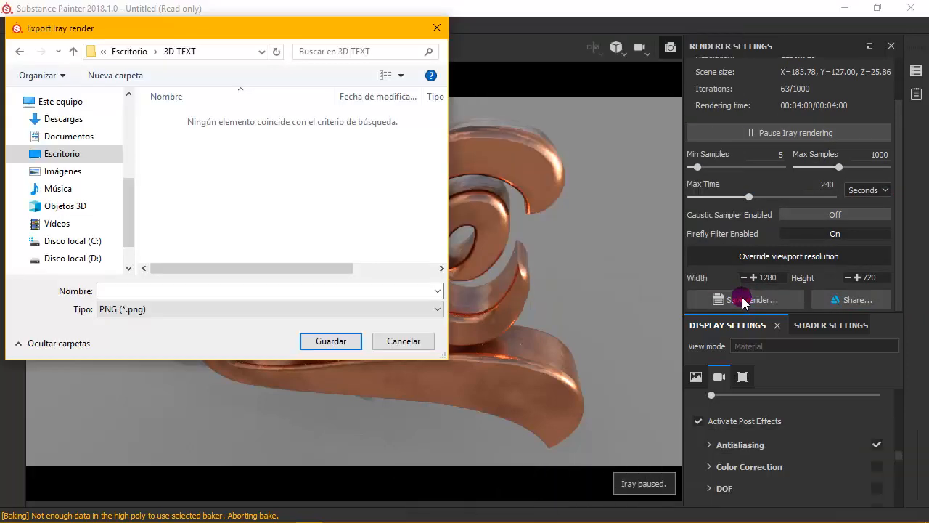
pyautogui.click(338, 288)
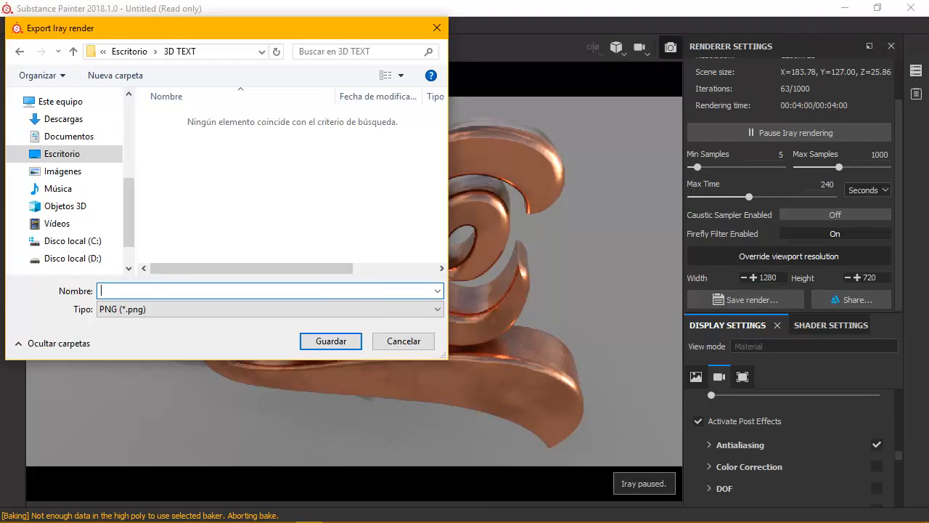
pyautogui.write('3D TEXT')
pyautogui.click(282, 308)
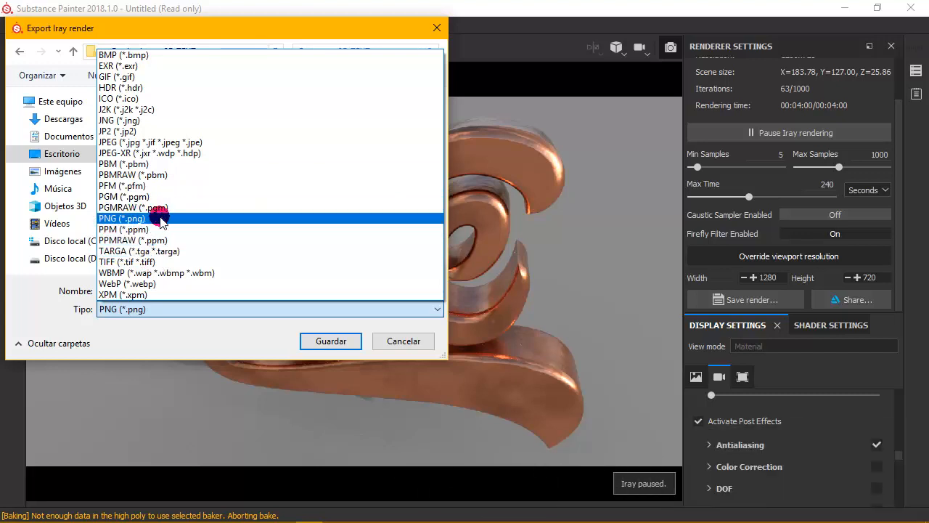
pyautogui.click(280, 219)
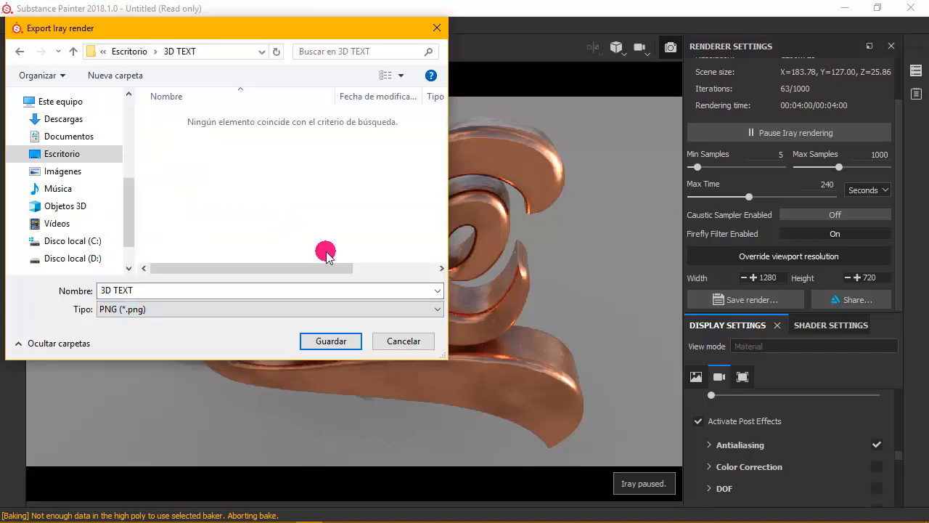
pyautogui.click(333, 339)
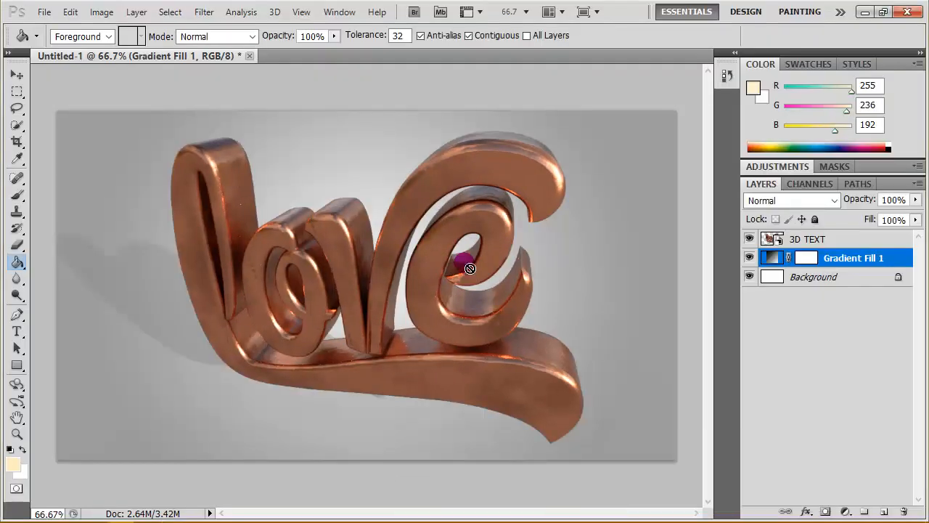
# - In Photoshop, toggle the visibility of the Gradient Fill 1, Background and 3D TEXT layers to inspect the composition
pyautogui.click(749, 258)
pyautogui.click(749, 276)
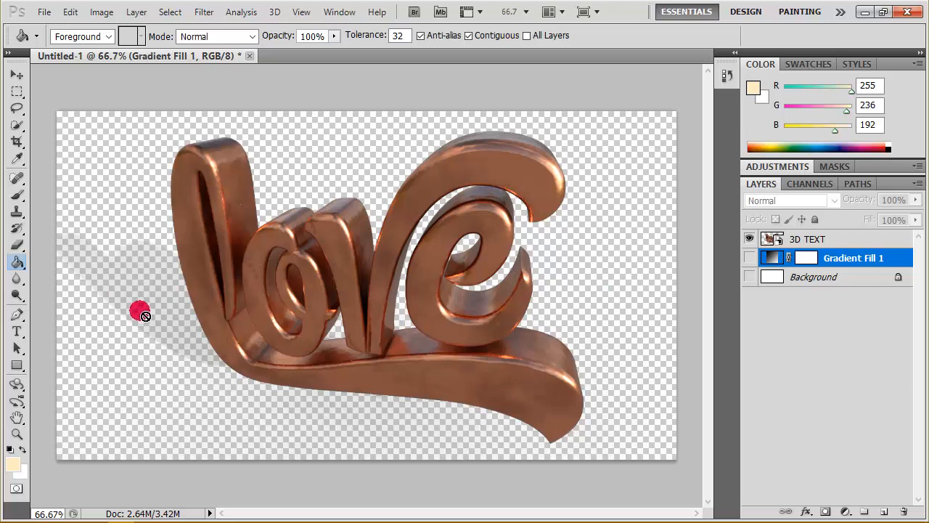
pyautogui.click(749, 258)
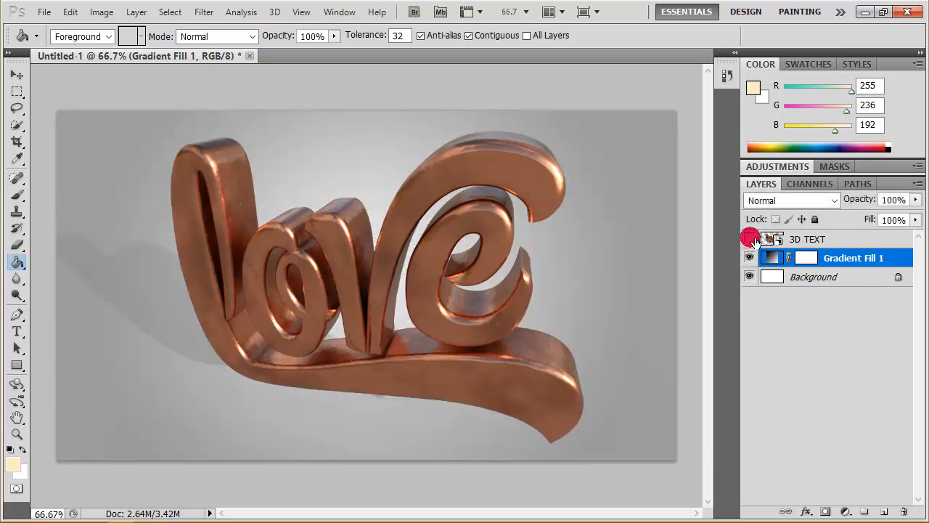
pyautogui.click(751, 238)
pyautogui.click(750, 239)
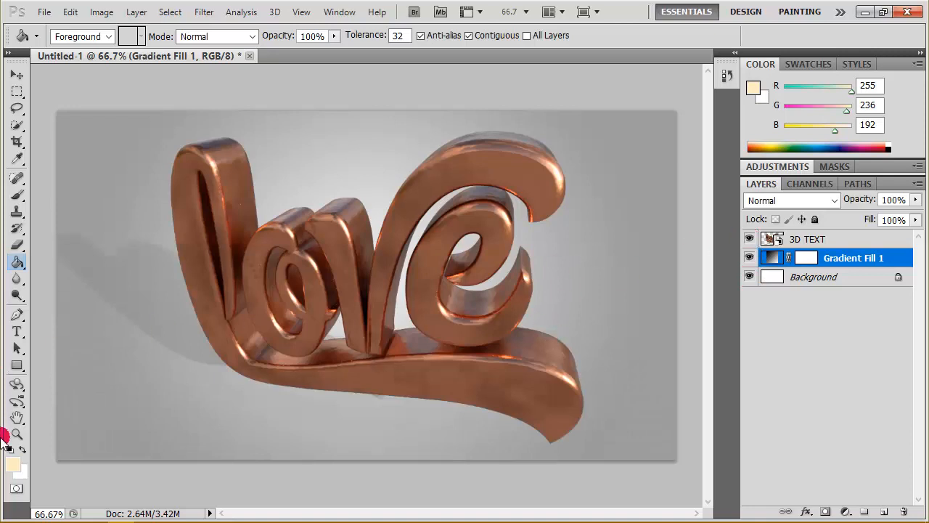
# - View the composite at actual pixels, and enlarge it to fill the screen
pyautogui.click(16, 434)
pyautogui.click(390, 36)
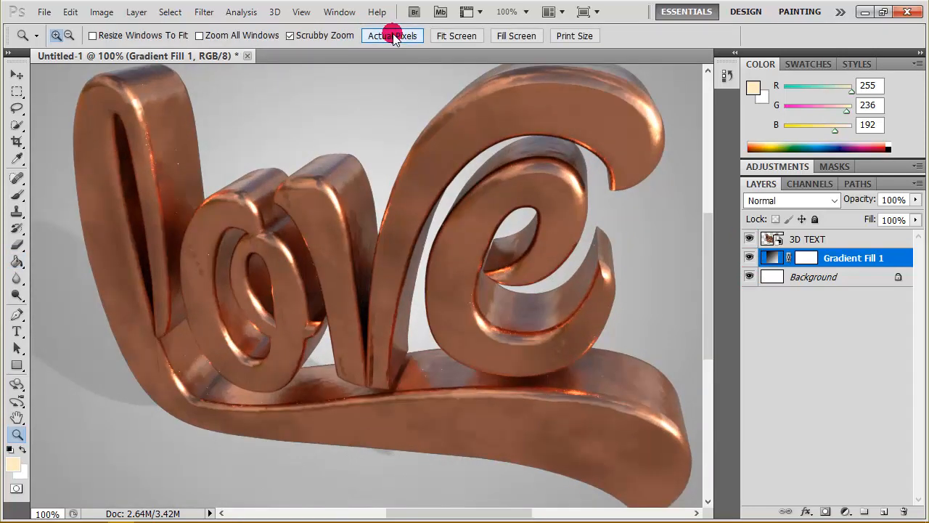
pyautogui.click(517, 35)
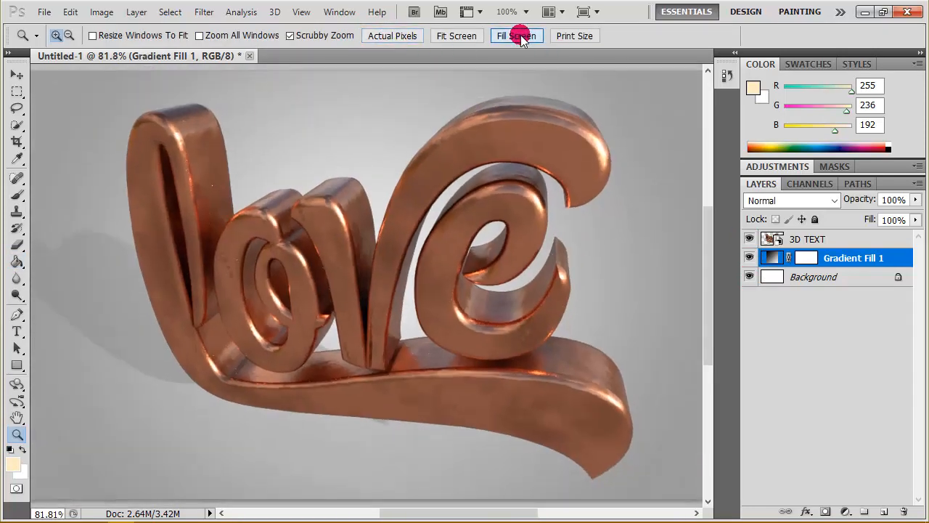